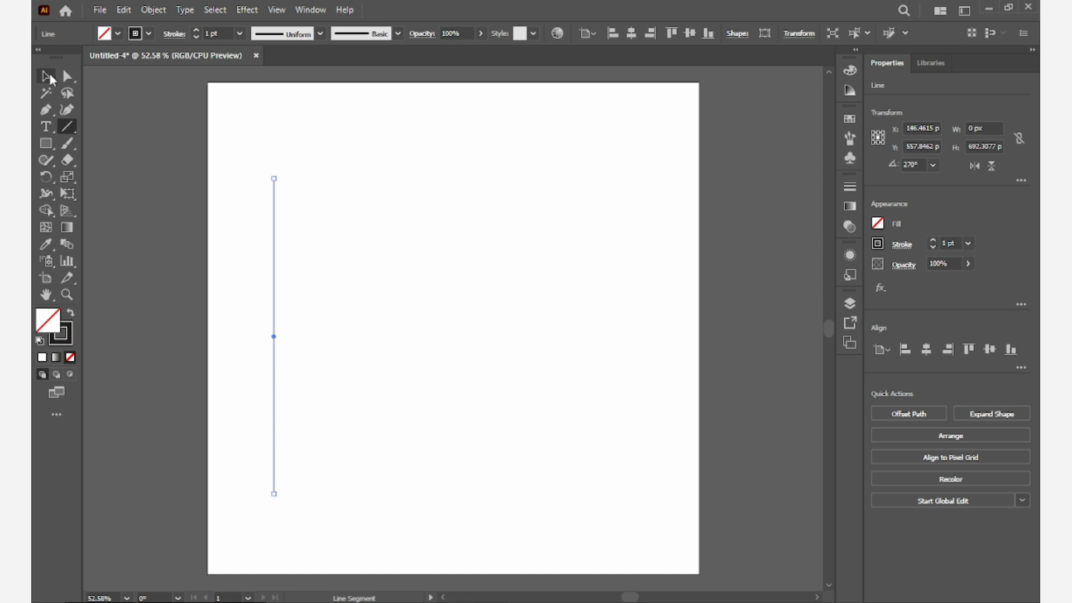
- Set the vertical line's stroke weight to 2 pt and deselect it
drag(305, 287, 322, 308)
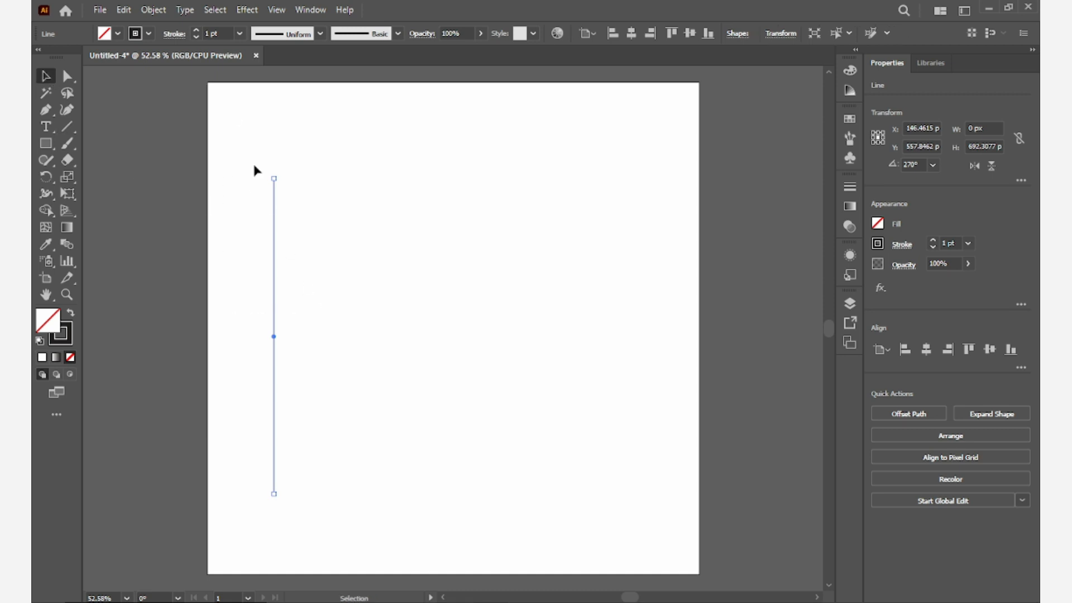
click(197, 29)
click(278, 242)
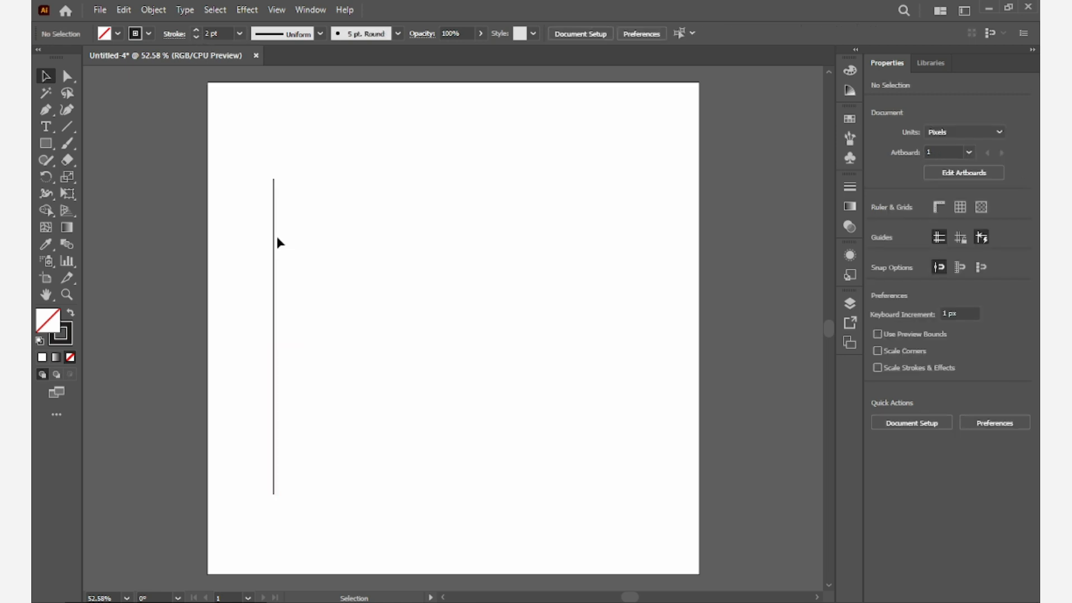
- Duplicate the vertical line about 46 px to its right and repeat the copy twice to make four evenly spaced lines
drag(273, 241, 296, 242)
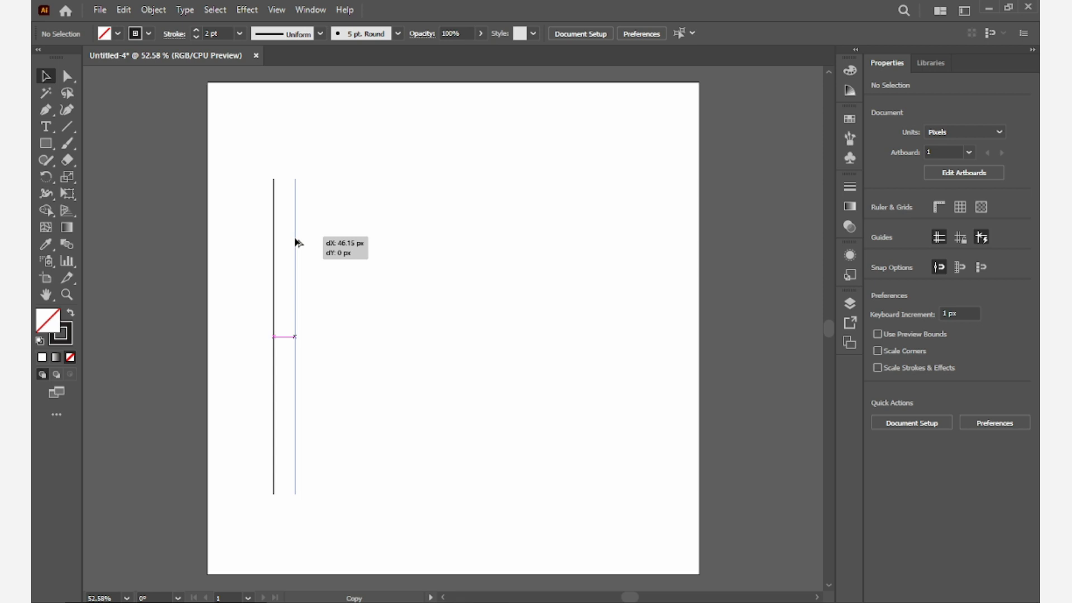
drag(296, 242, 295, 242)
key(ctrl+d)
key(ctrl+d)
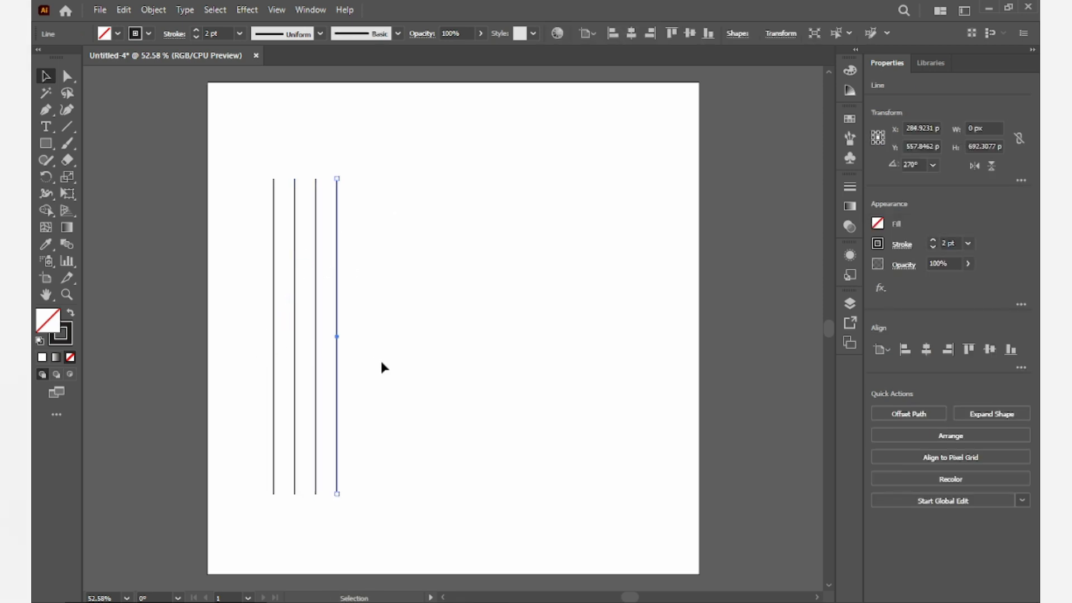
- Stretch the four vertical lines evenly from their centre to about 902 px tall and group them
drag(381, 180, 243, 323)
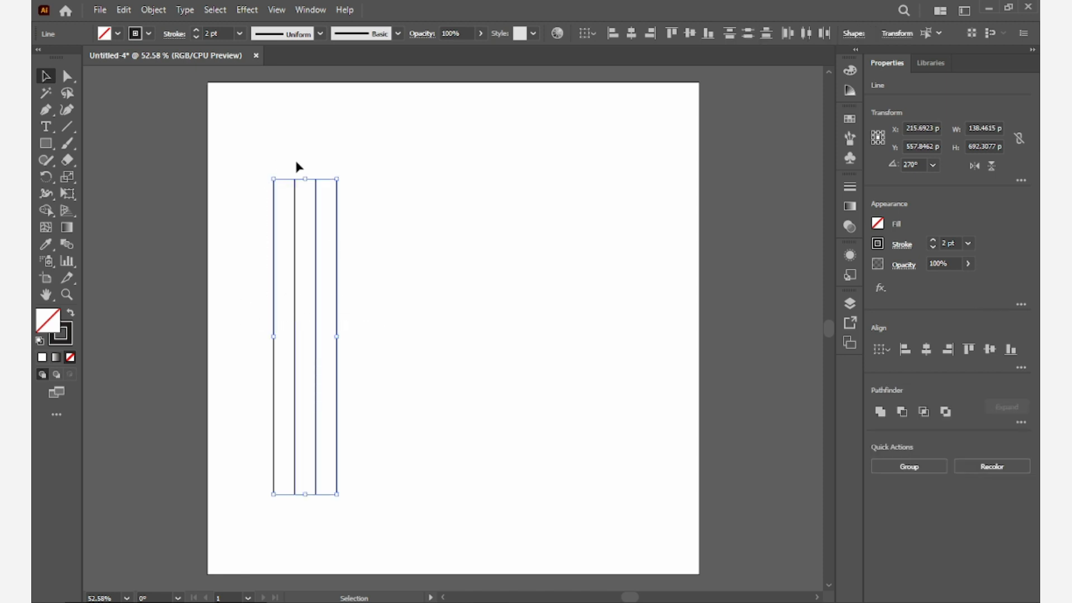
drag(306, 180, 312, 133)
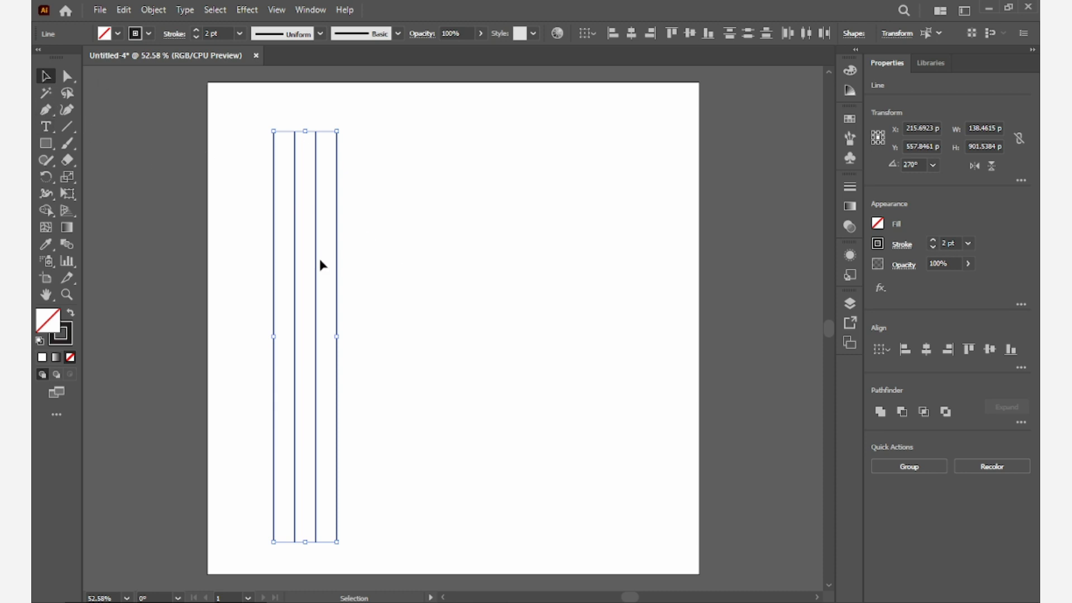
right_click(366, 203)
click(296, 186)
drag(408, 134, 226, 350)
right_click(328, 249)
click(384, 398)
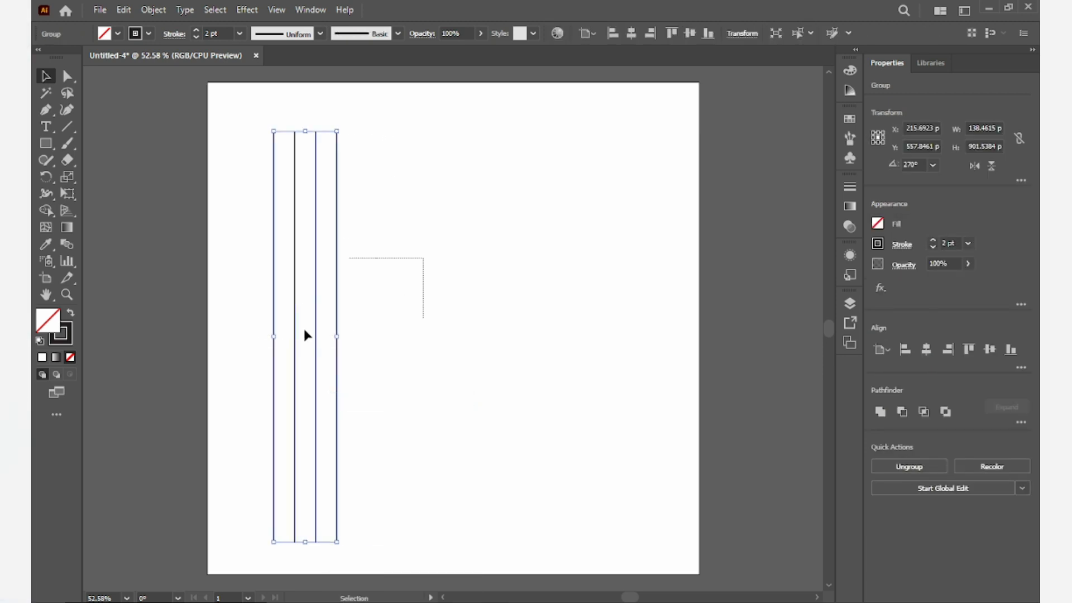
- Centre the line group horizontally and vertically on the artboard
click(631, 33)
click(671, 34)
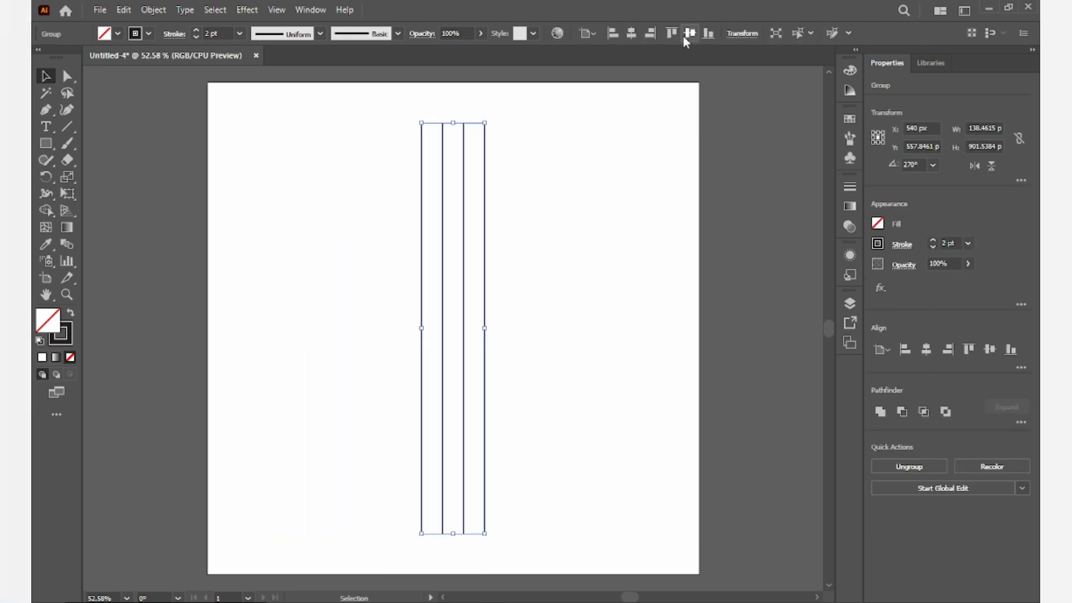
click(598, 143)
- Paste a copy of the centred line group in place and rotate it 90° into four horizontal lines
drag(551, 130, 360, 287)
click(124, 9)
click(148, 78)
click(123, 10)
click(189, 109)
drag(452, 114, 591, 326)
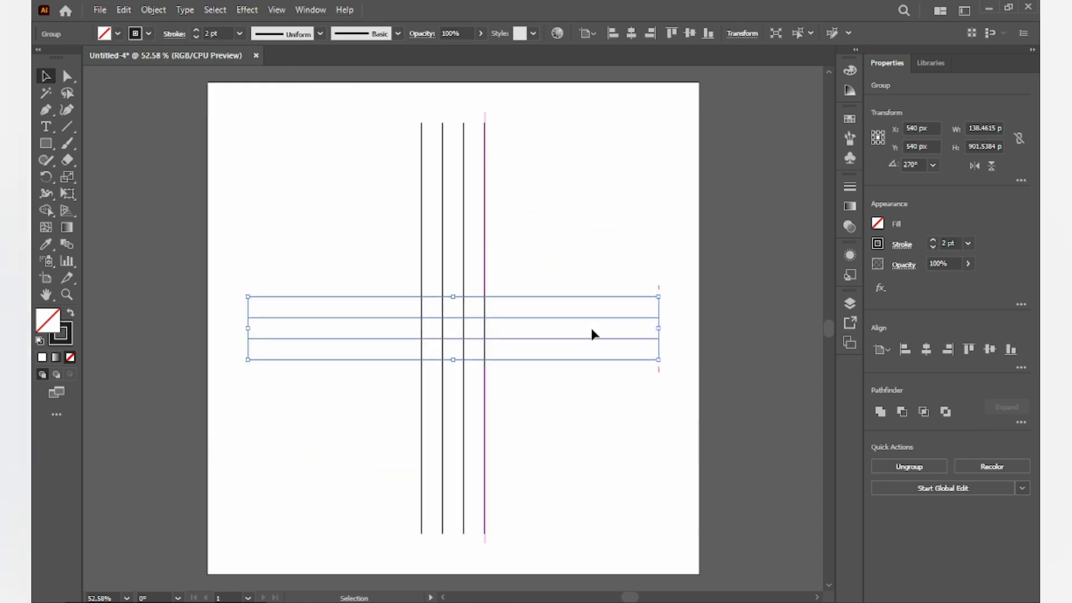
- Create a copy of the horizontal line group rotated by 45°
click(526, 229)
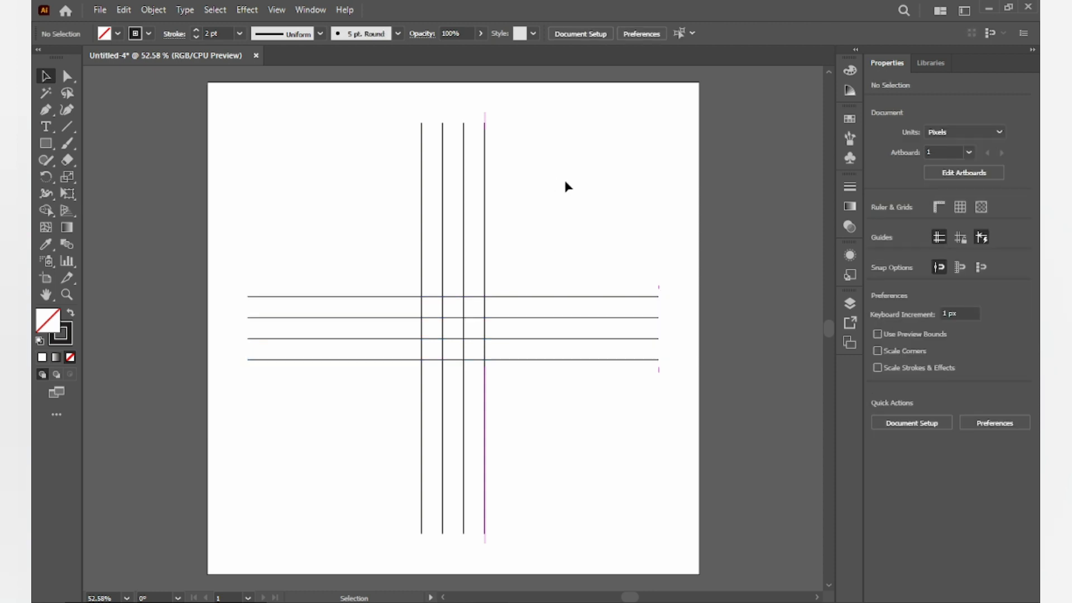
drag(635, 230, 581, 407)
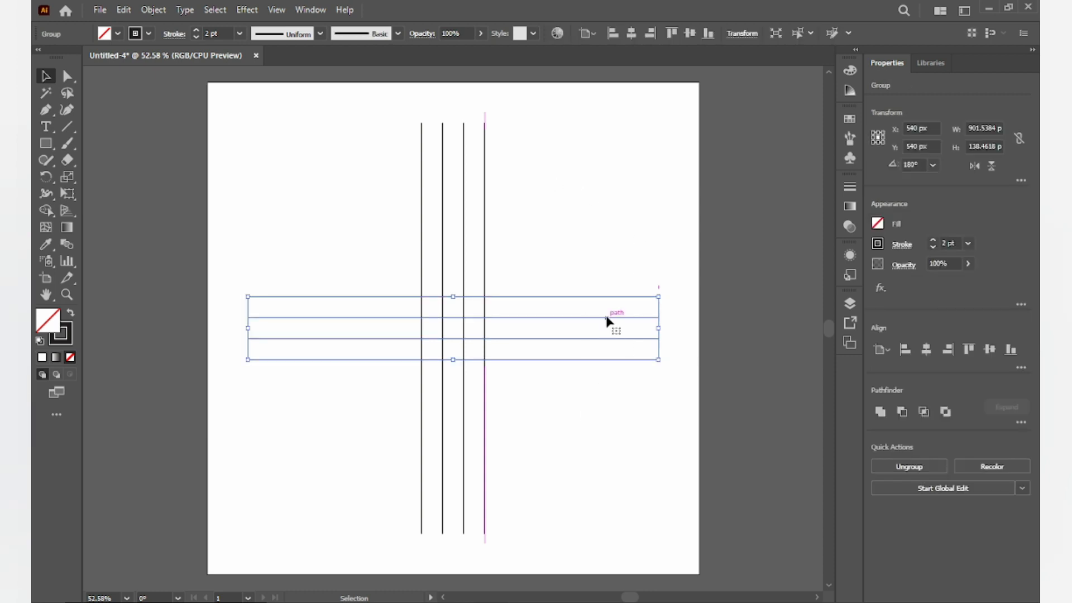
right_click(607, 319)
mouse_move(681, 230)
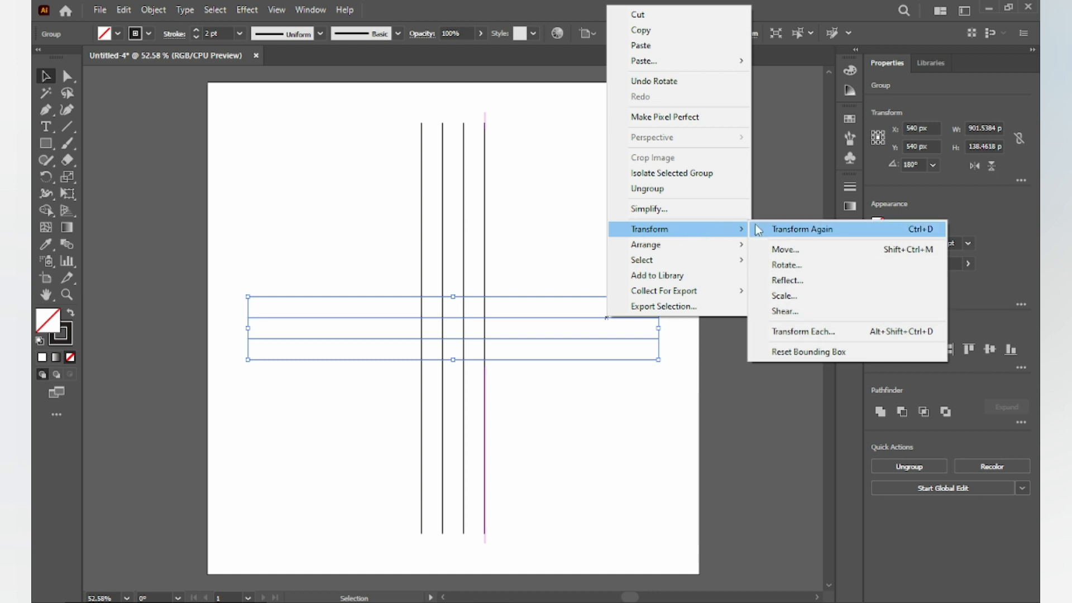
click(793, 267)
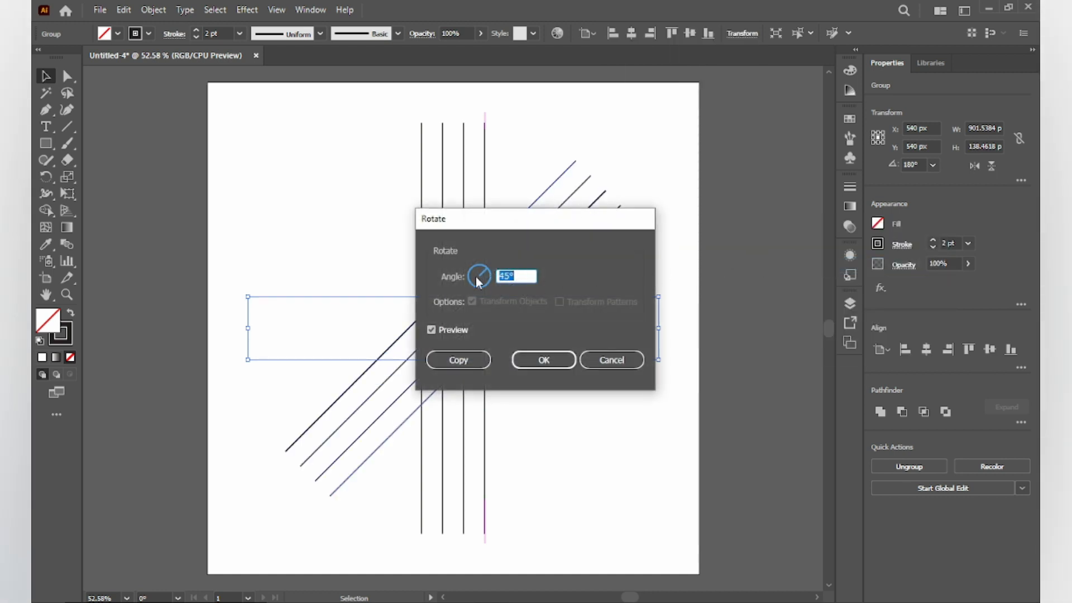
click(466, 355)
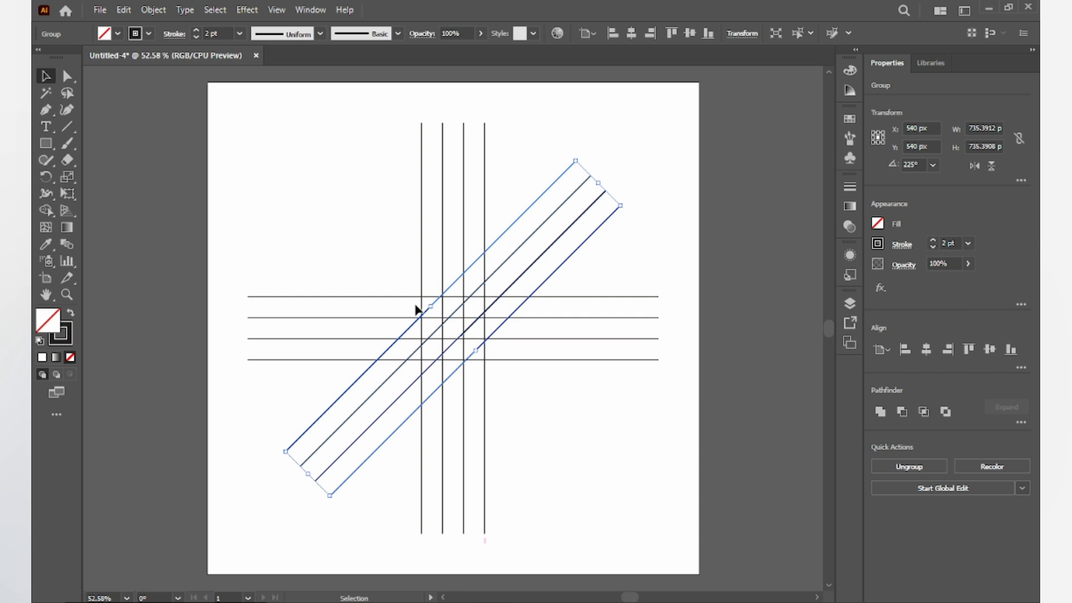
- Move the diagonal group slightly so its second line passes through the crossings of the vertical and horizontal lines
scroll(447, 318, up, 3)
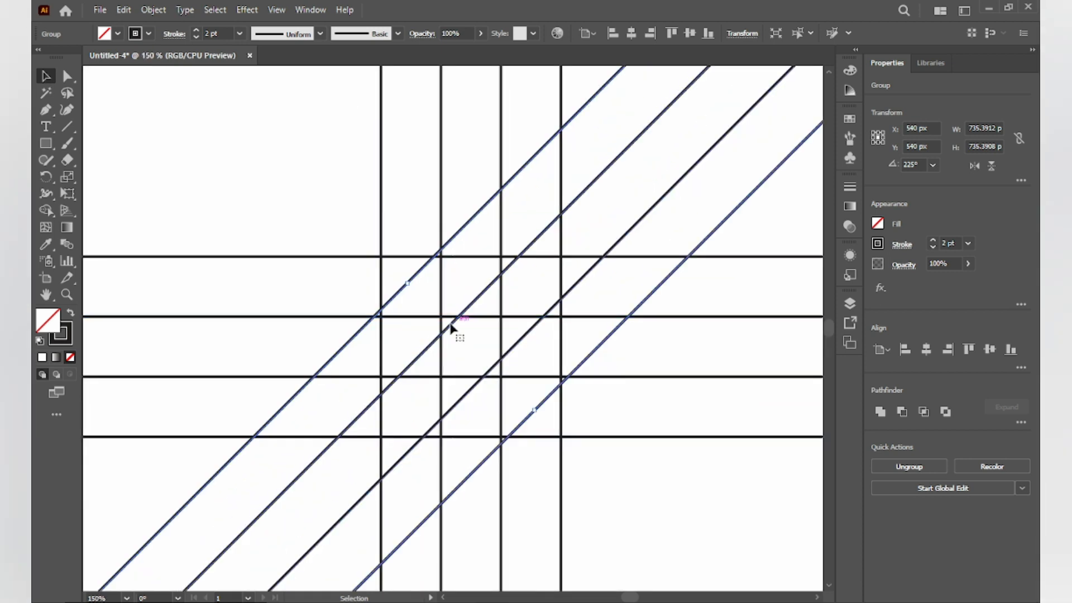
drag(450, 329, 442, 323)
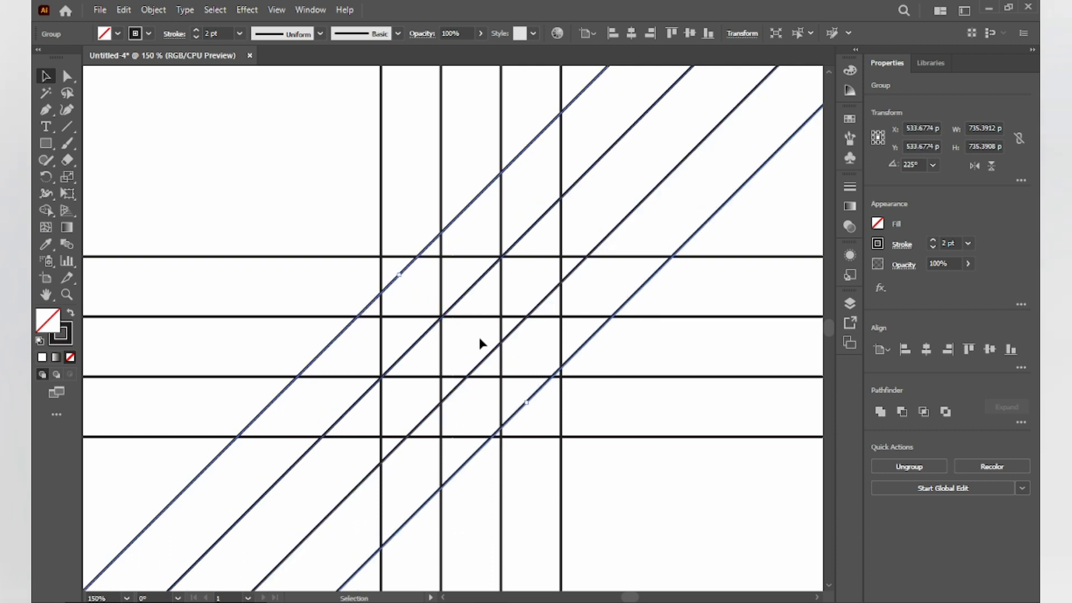
scroll(480, 339, up, 4)
scroll(443, 312, down, 7)
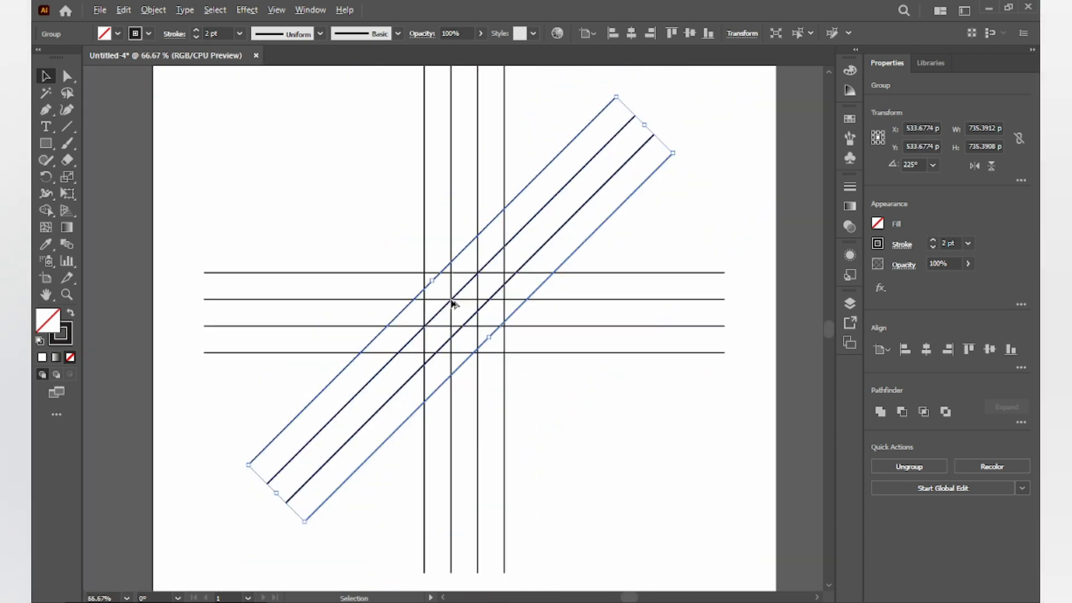
scroll(469, 294, down, 1)
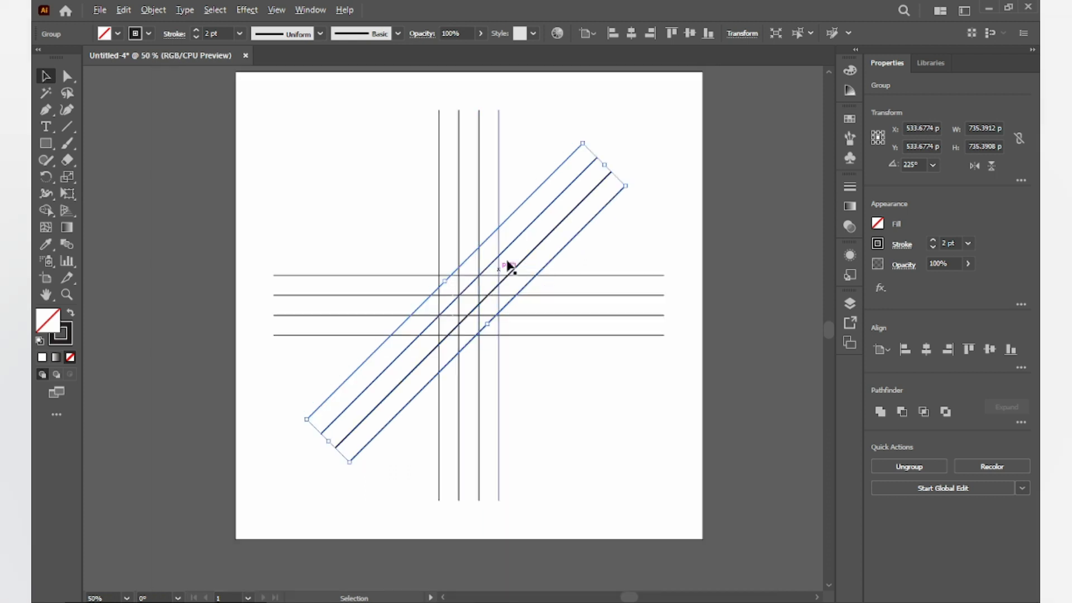
- Create a copy of the diagonal group reflected across the vertical axis
click(641, 134)
click(569, 199)
right_click(567, 188)
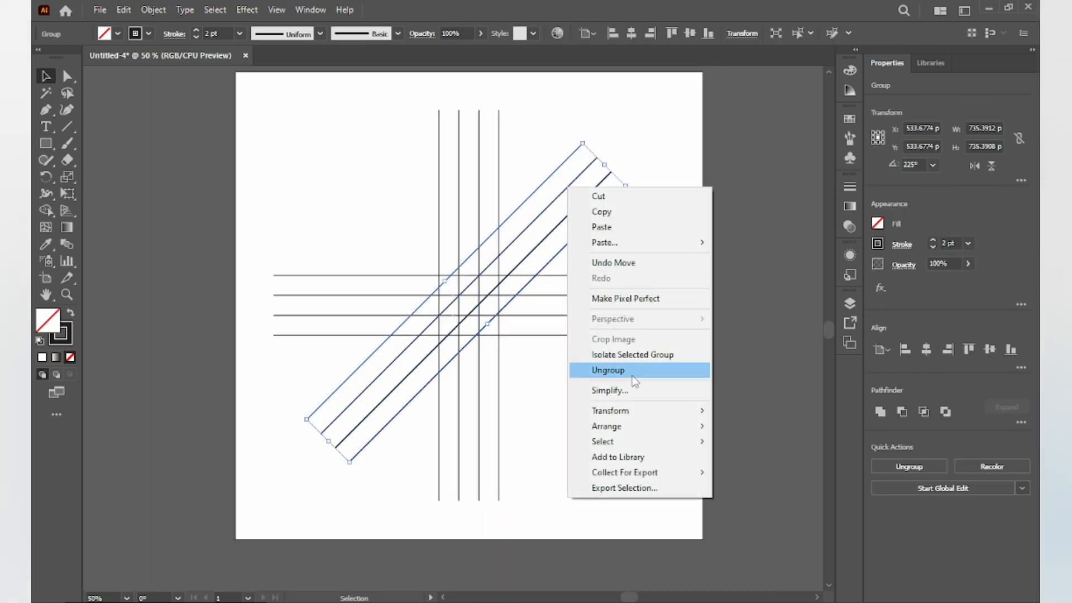
mouse_move(630, 412)
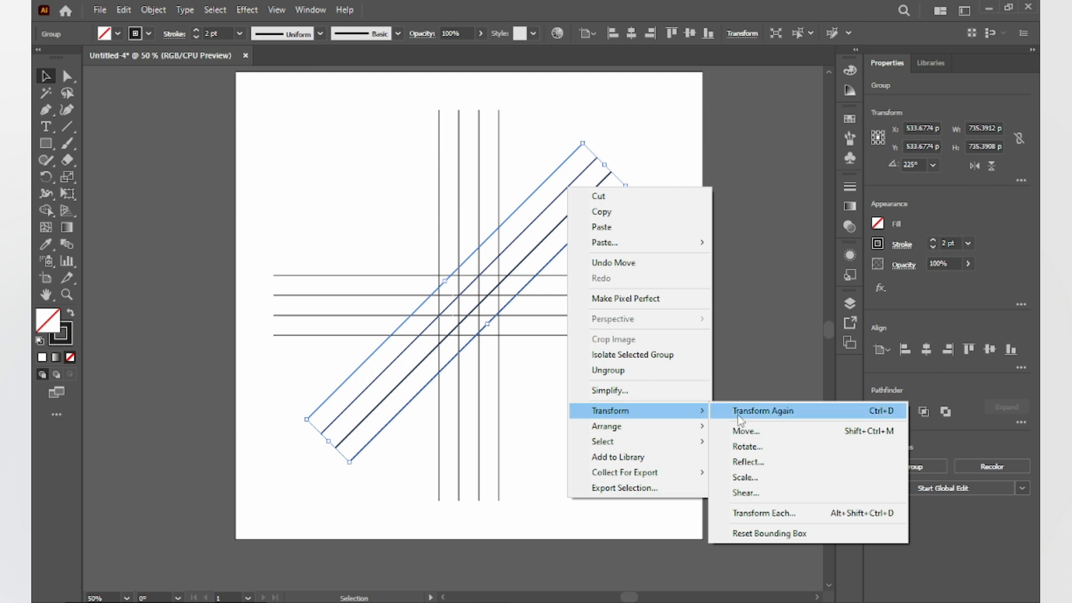
click(753, 463)
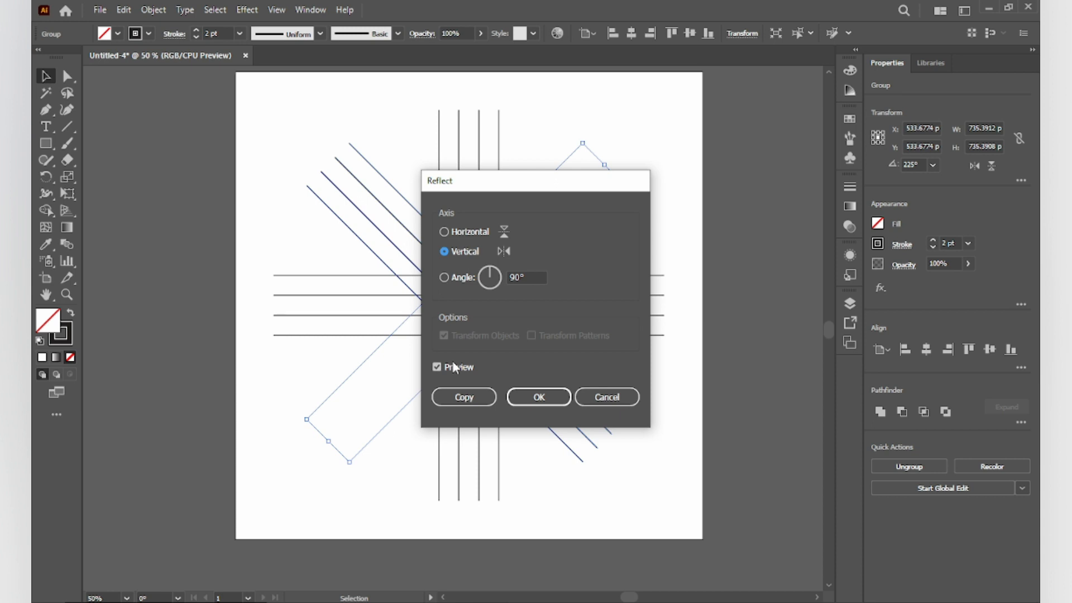
click(471, 395)
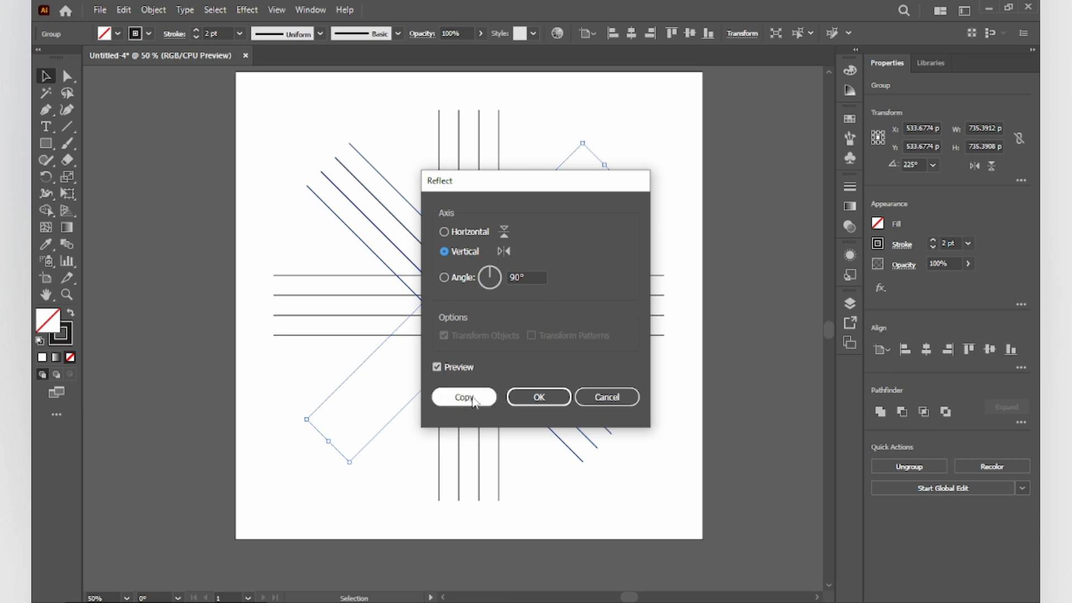
click(596, 261)
- Reposition both diagonal groups so their lines pass through the crossings of the vertical and horizontal grid lines
scroll(504, 295, up, 3)
scroll(504, 295, up, 2)
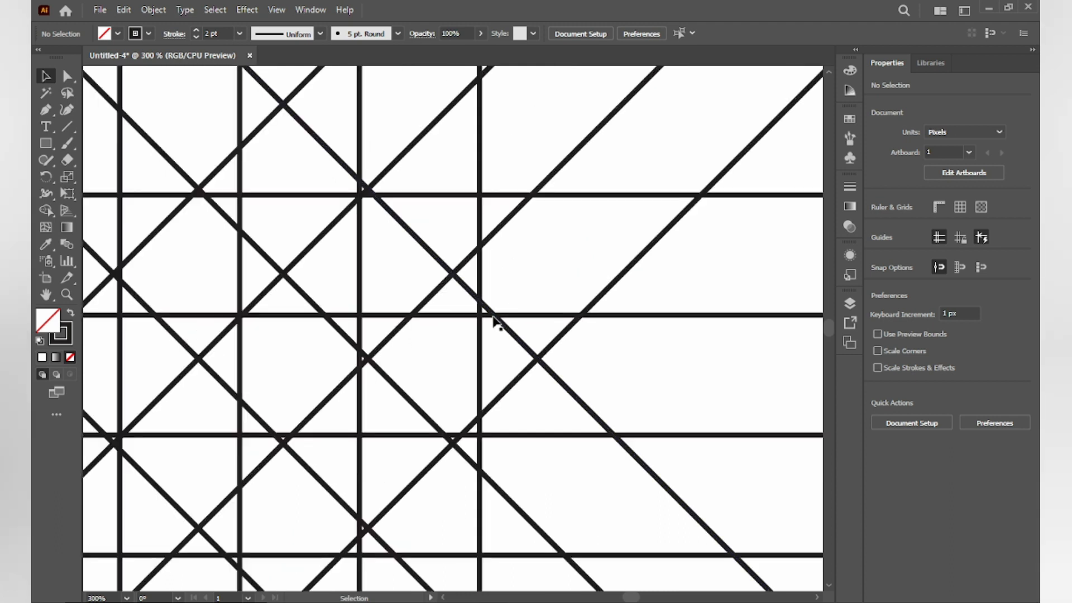
drag(500, 311, 487, 327)
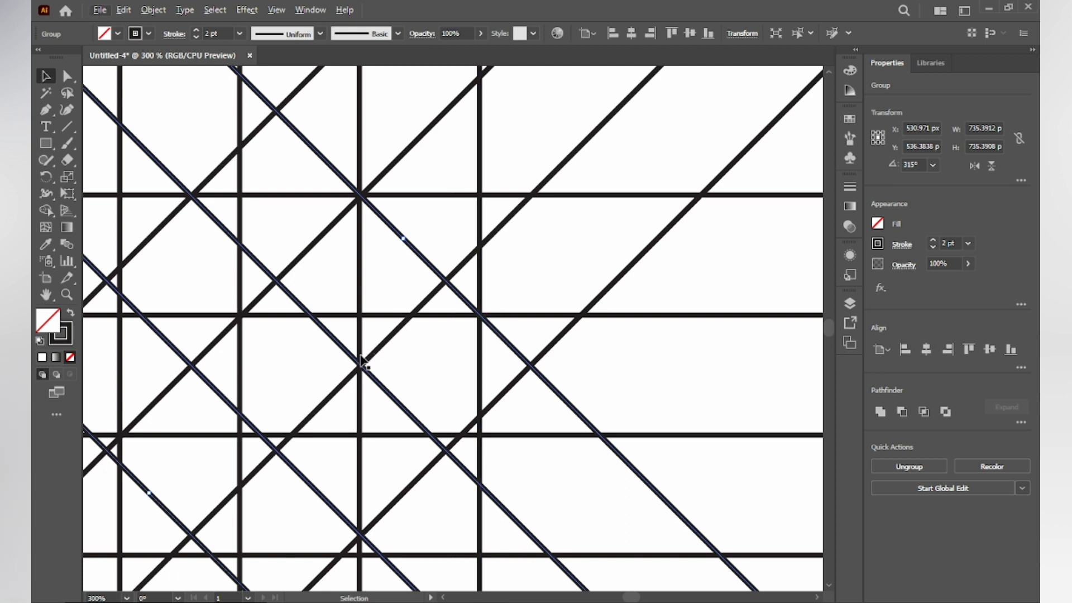
scroll(371, 346, down, 1)
scroll(371, 345, down, 1)
scroll(371, 346, up, 2)
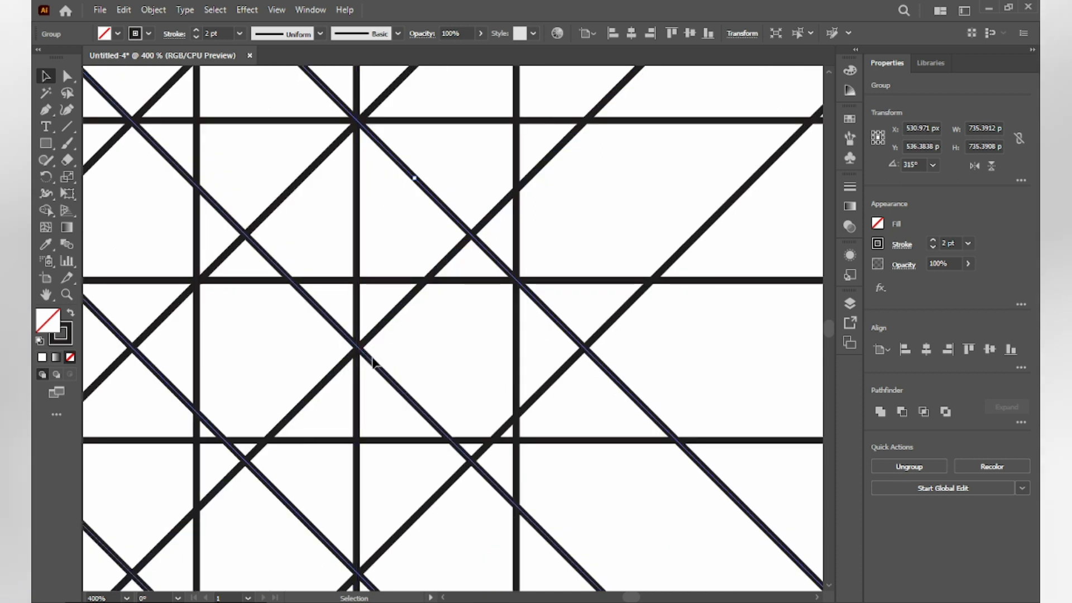
drag(372, 360, 413, 336)
drag(484, 453, 495, 461)
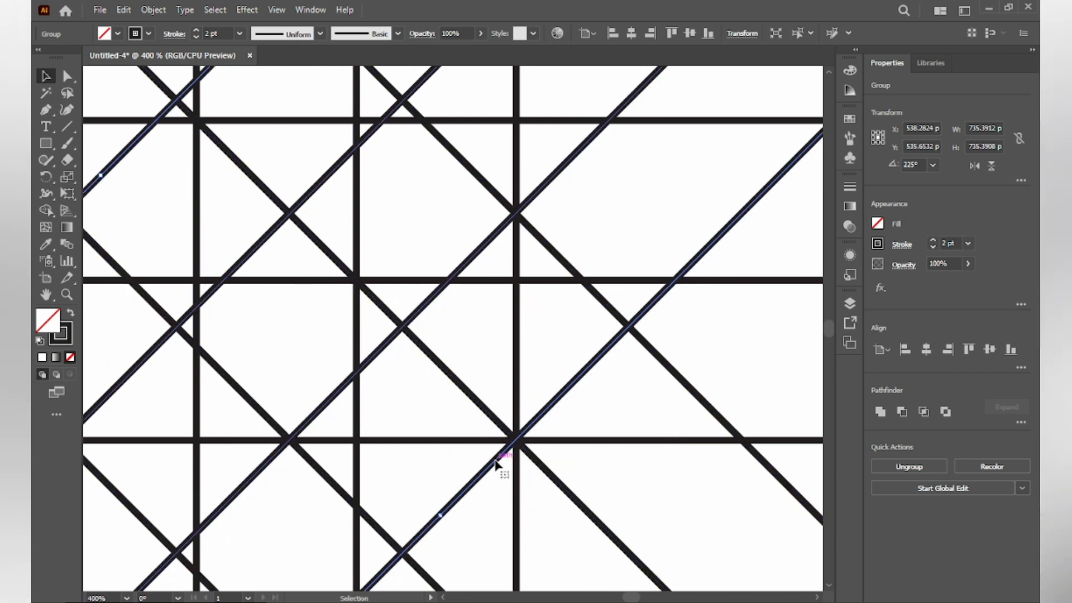
- Select all the line groups and ungroup them into individual lines
key(ctrl+1)
click(695, 326)
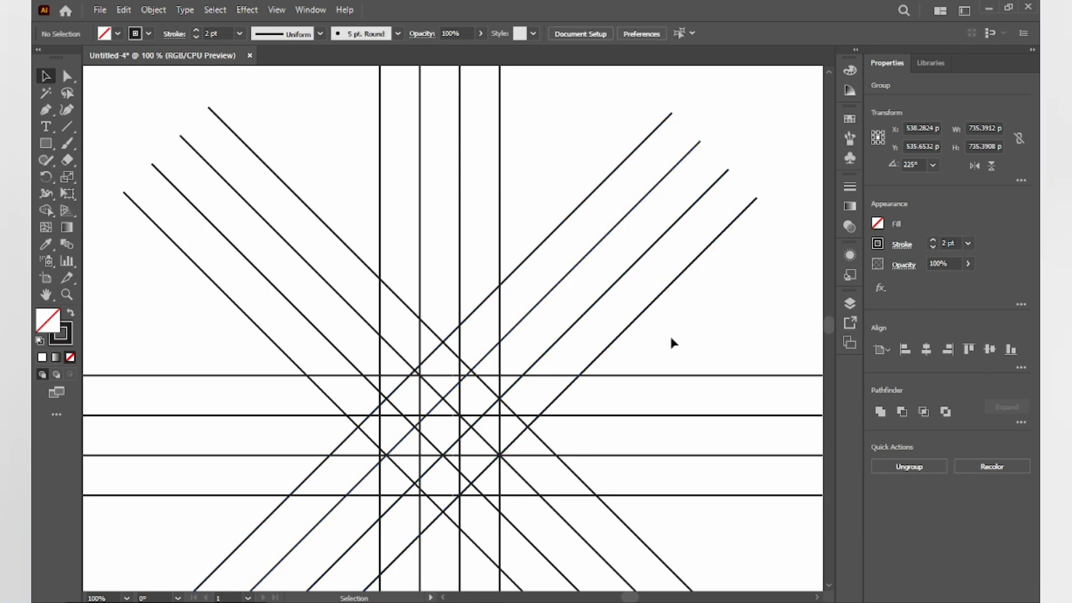
drag(780, 166, 215, 508)
right_click(355, 117)
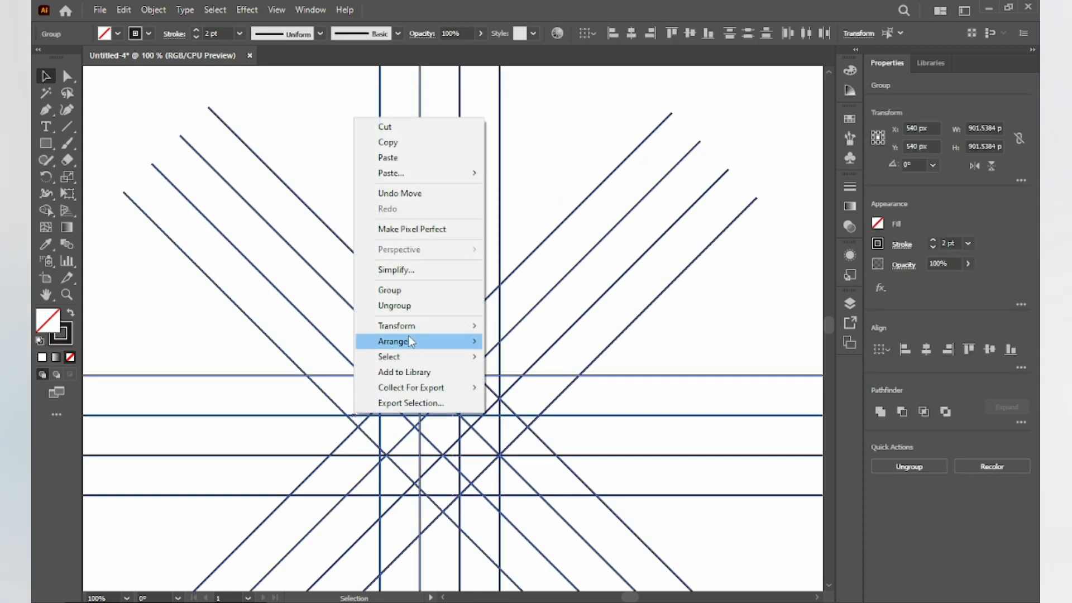
click(395, 306)
drag(170, 289, 664, 541)
right_click(460, 389)
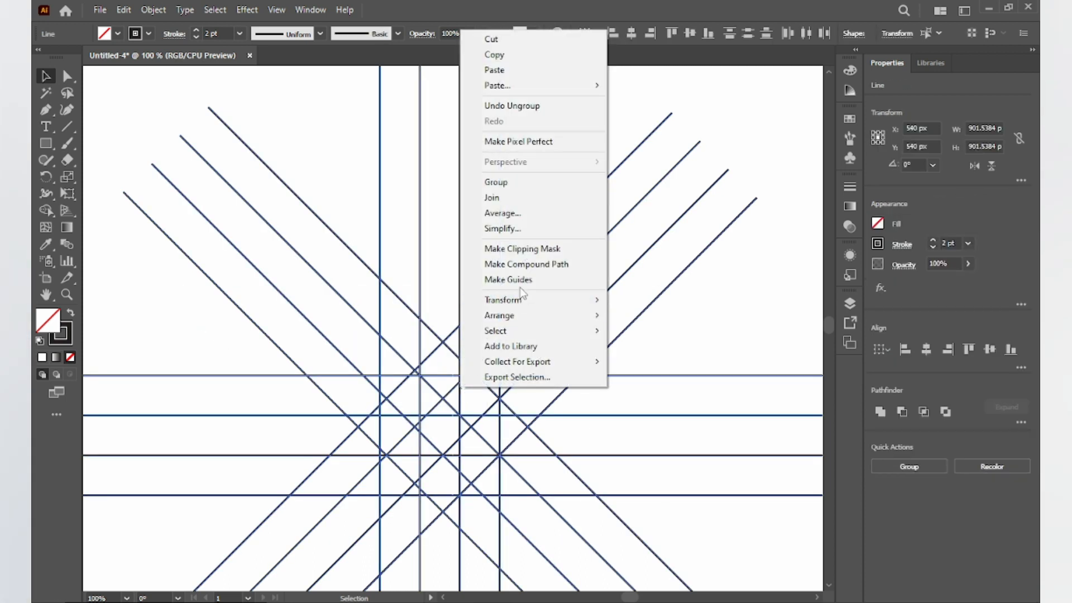
click(308, 139)
click(308, 139)
- Move the lowest falling diagonal line onto the nearest crossings of the vertical and horizontal lines
scroll(439, 335, up, 2)
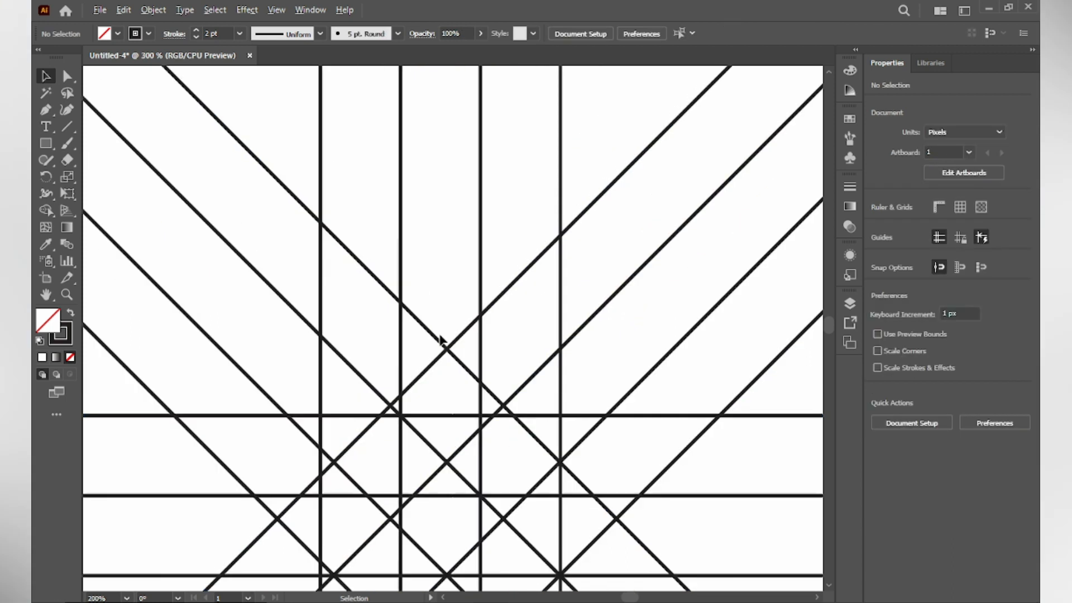
scroll(439, 337, up, 1)
drag(423, 433, 441, 153)
drag(419, 296, 427, 185)
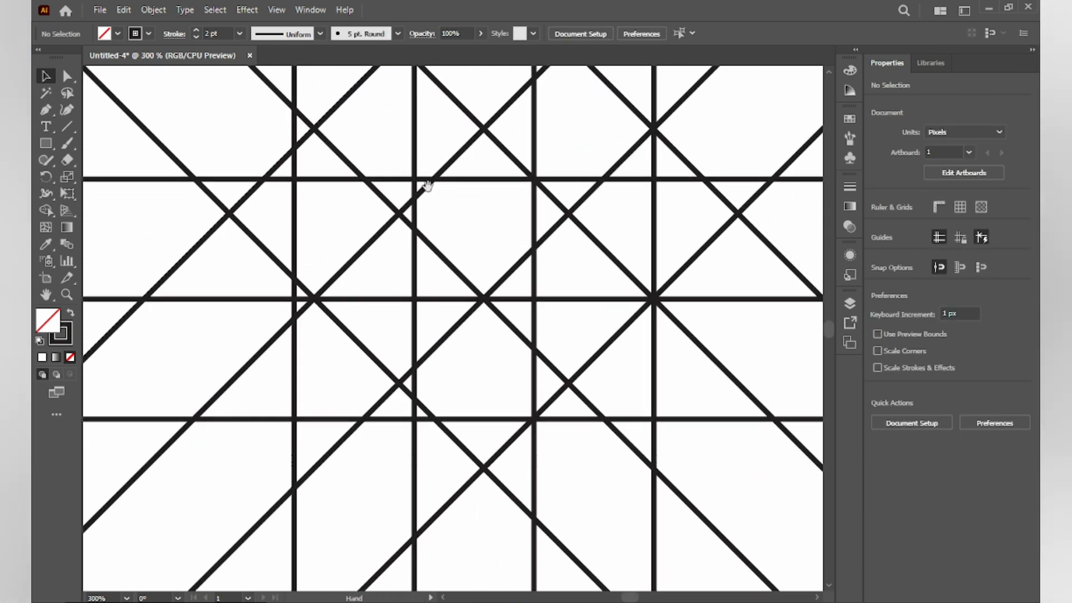
click(345, 327)
click(329, 339)
drag(340, 333, 308, 300)
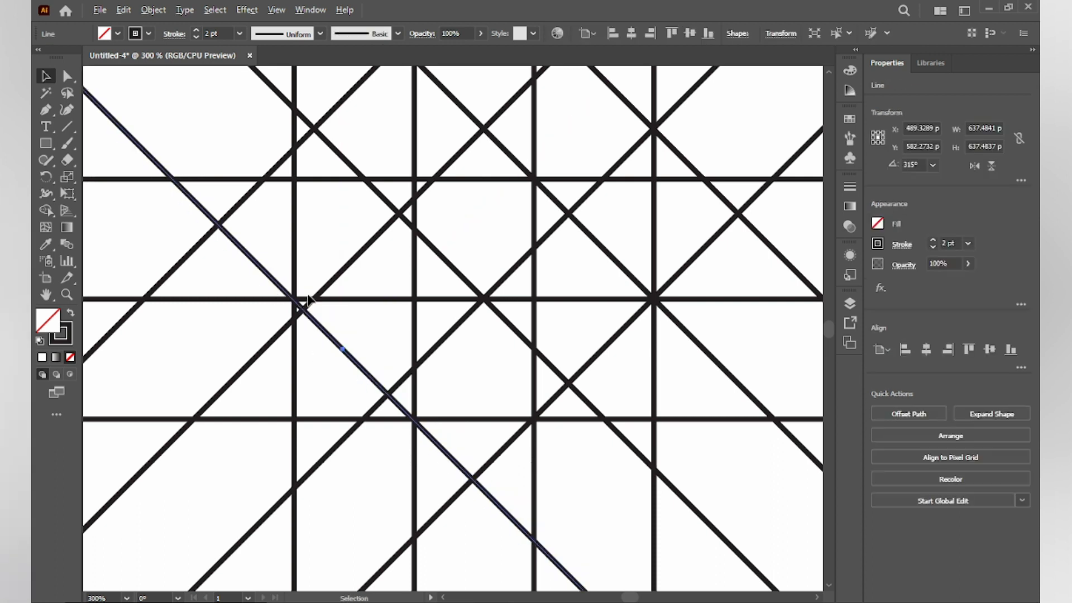
scroll(307, 300, up, 3)
scroll(268, 322, down, 3)
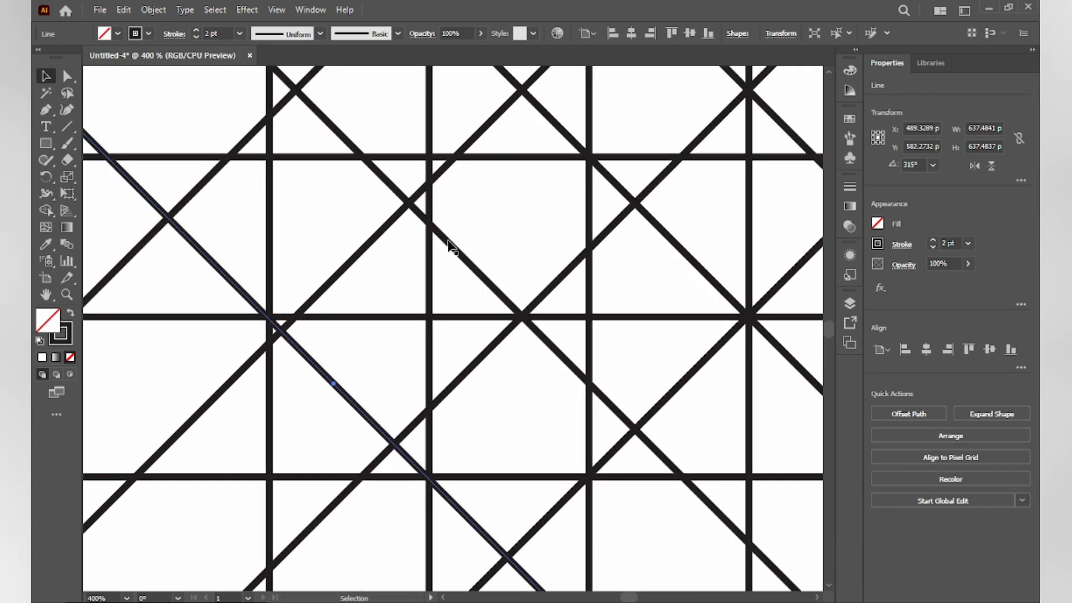
- Move the other three falling diagonal lines one by one onto the crossings of the vertical and horizontal lines
drag(451, 247, 402, 290)
key(space)
drag(567, 280, 472, 336)
drag(494, 245, 433, 318)
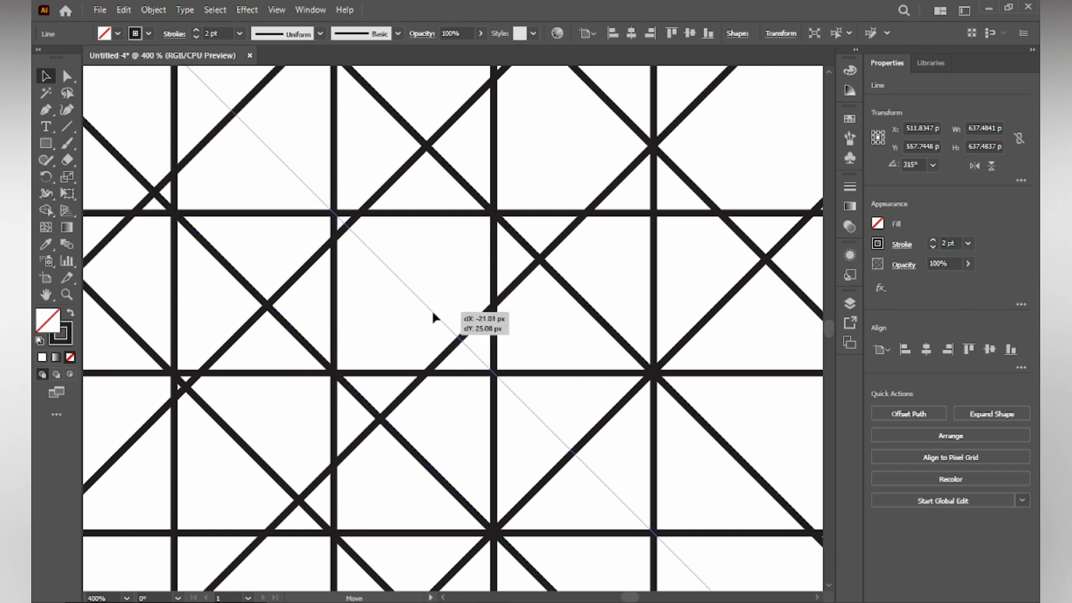
drag(678, 173, 576, 293)
- Move the rising diagonal lines one by one onto the crossings of the vertical and horizontal lines
drag(555, 419, 514, 273)
drag(433, 413, 433, 412)
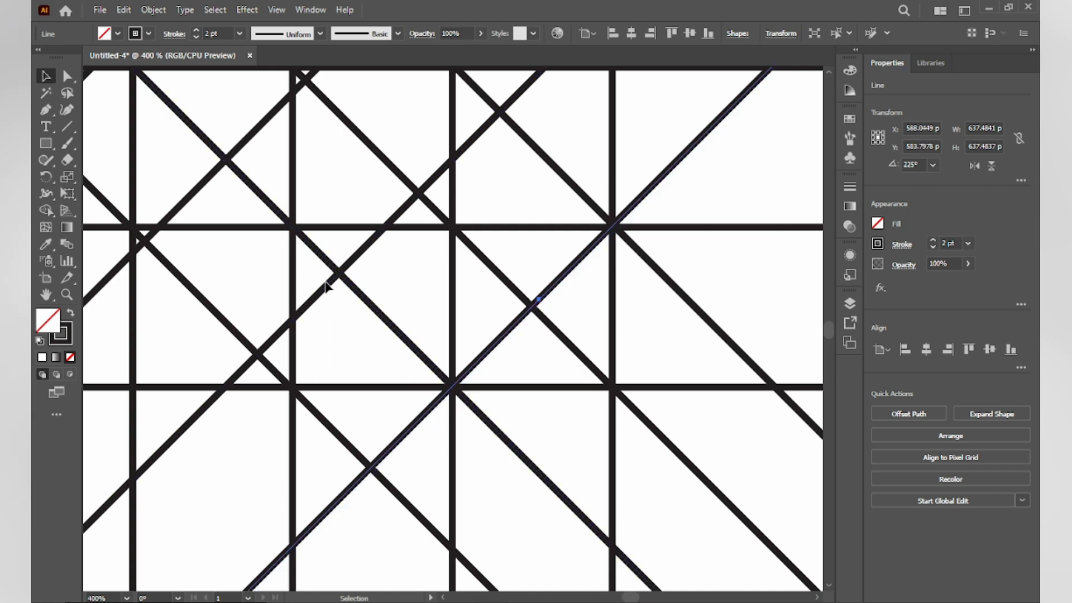
mouse_move(362, 309)
mouse_down()
mouse_move(324, 295)
mouse_move(359, 322)
mouse_up()
click(329, 293)
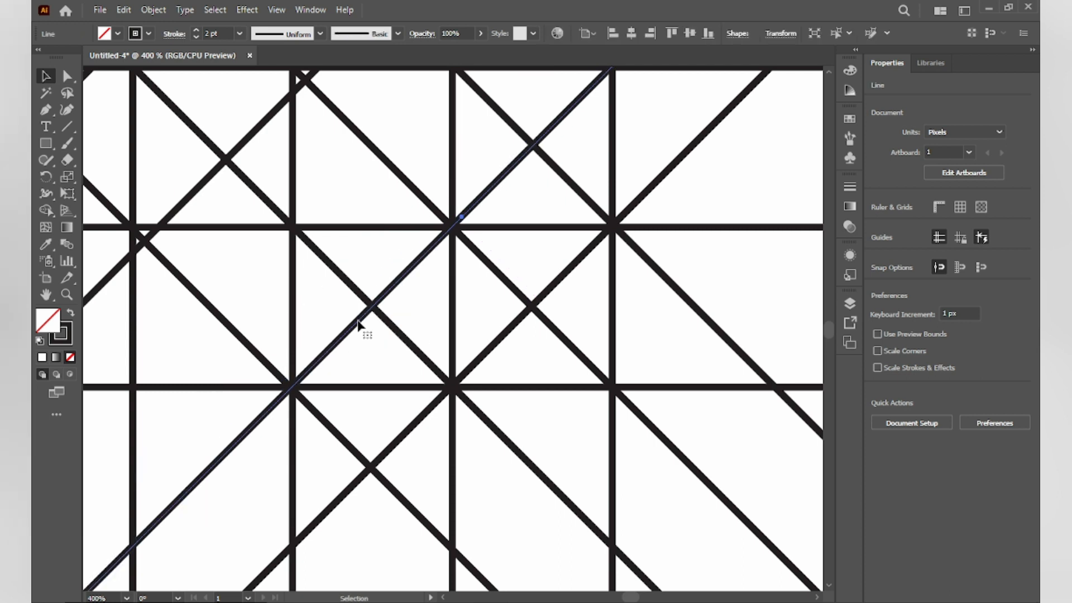
drag(368, 260, 380, 291)
drag(302, 327, 356, 367)
drag(307, 314, 359, 380)
drag(250, 241, 346, 345)
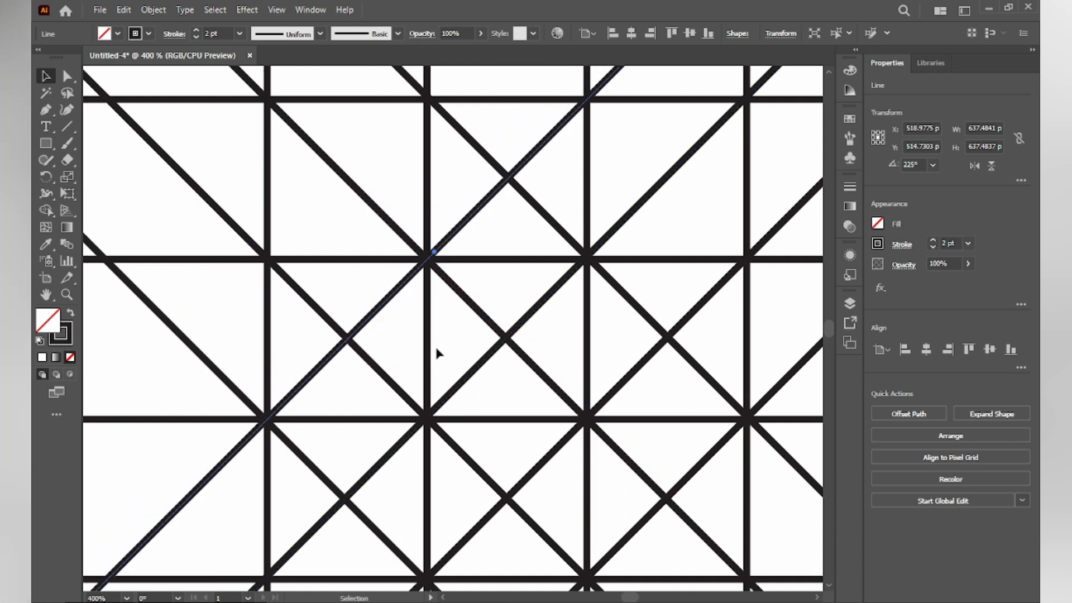
key(ctrl+0)
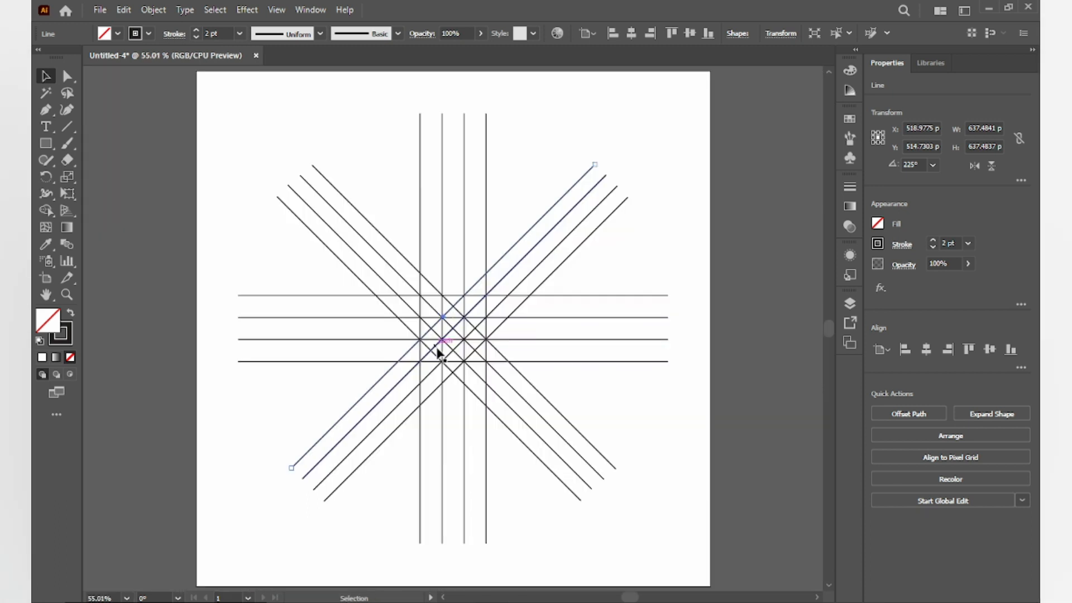
click(669, 262)
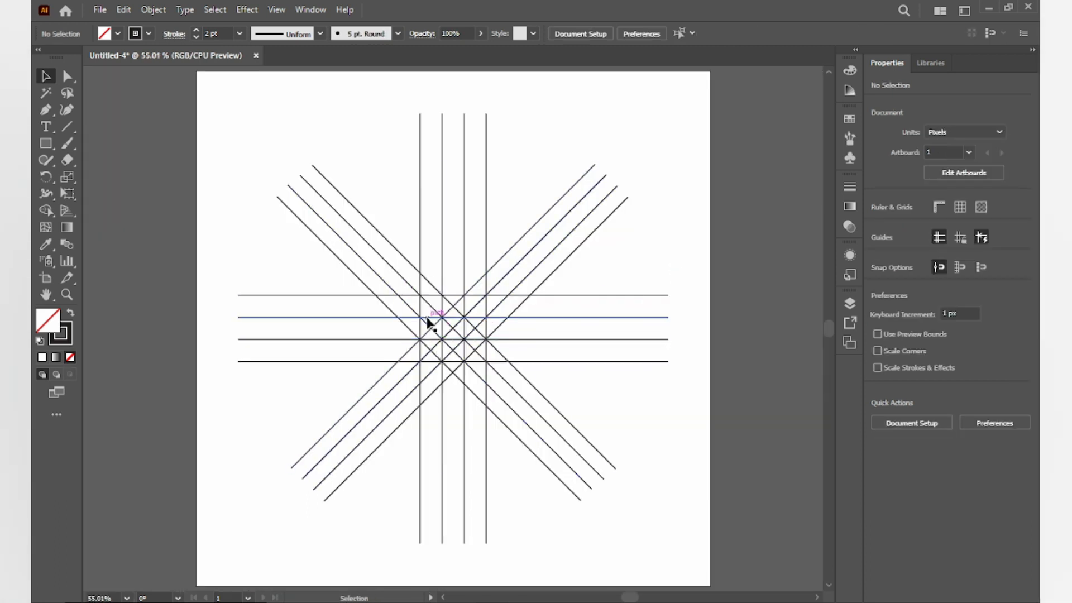
- Select all the grid lines for the Shape Builder tool and set the fill colour to light blue
key(ctrl+1)
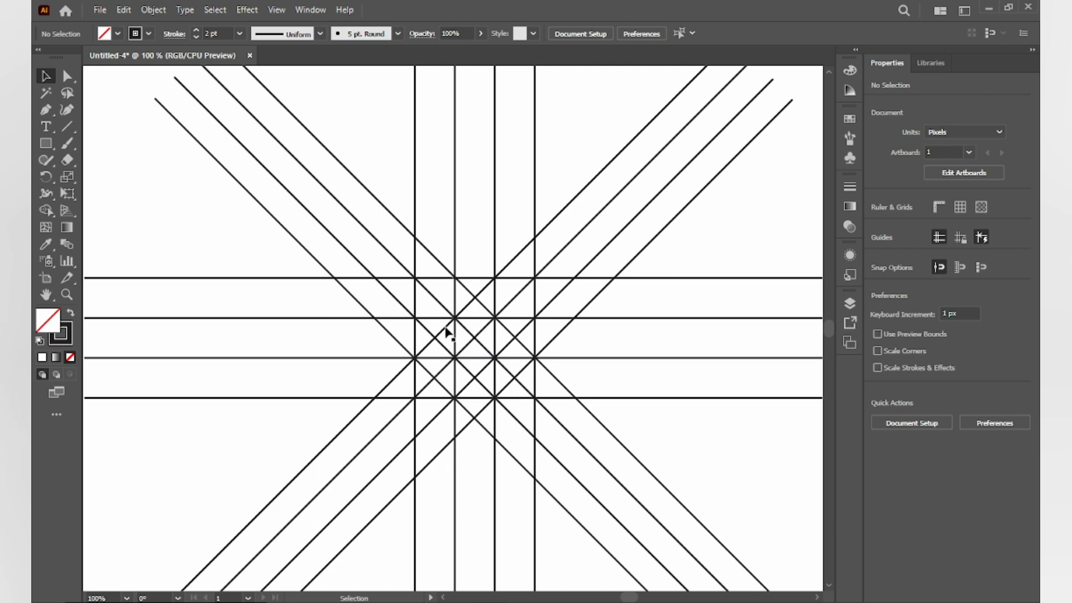
key(ctrl+minus)
key(ctrl+minus)
drag(283, 121, 668, 549)
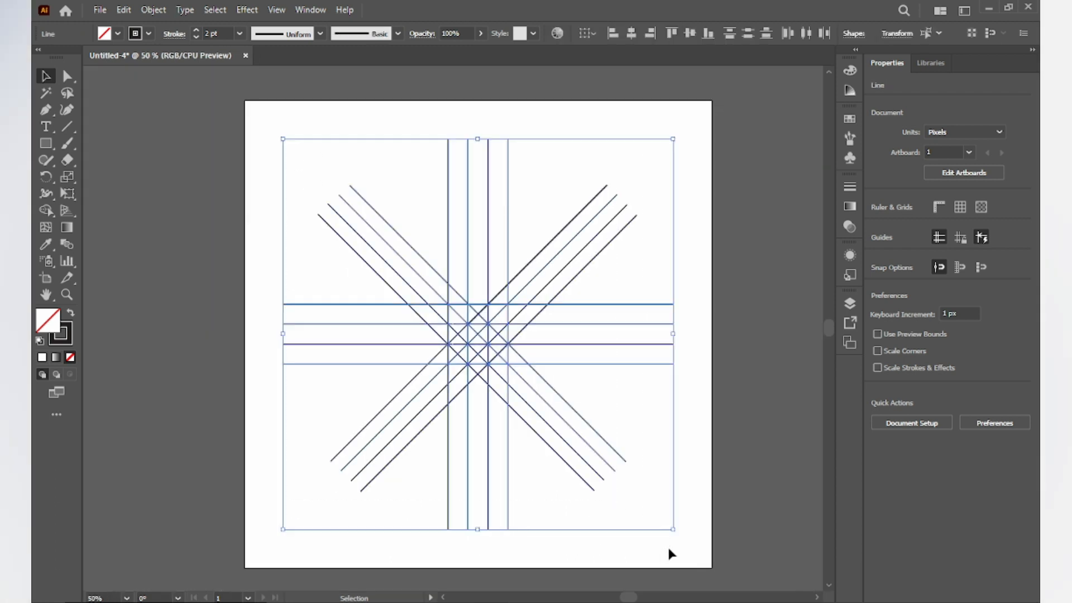
click(44, 211)
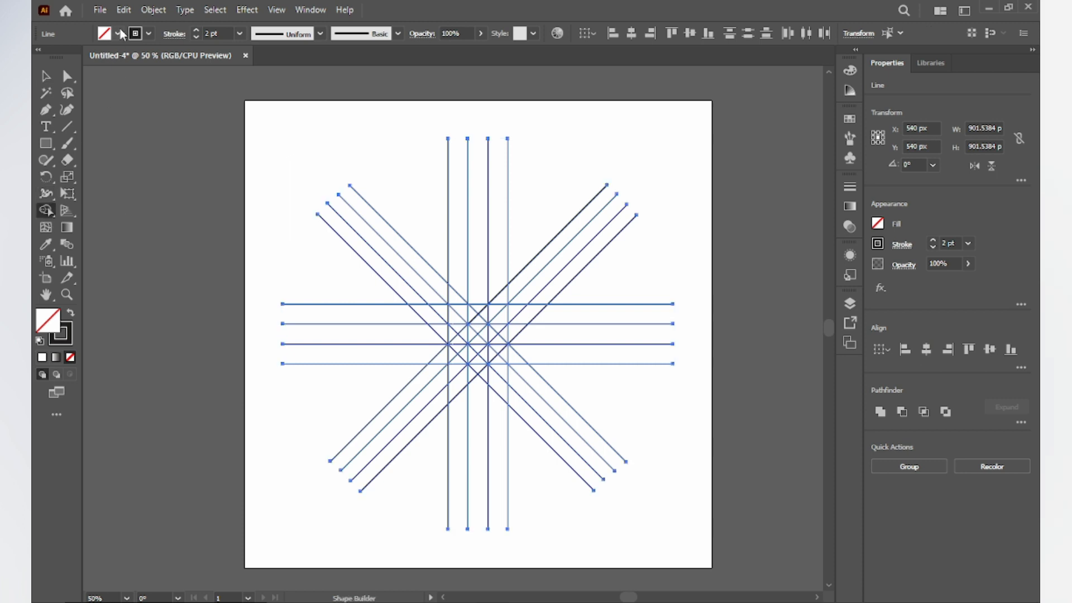
click(118, 34)
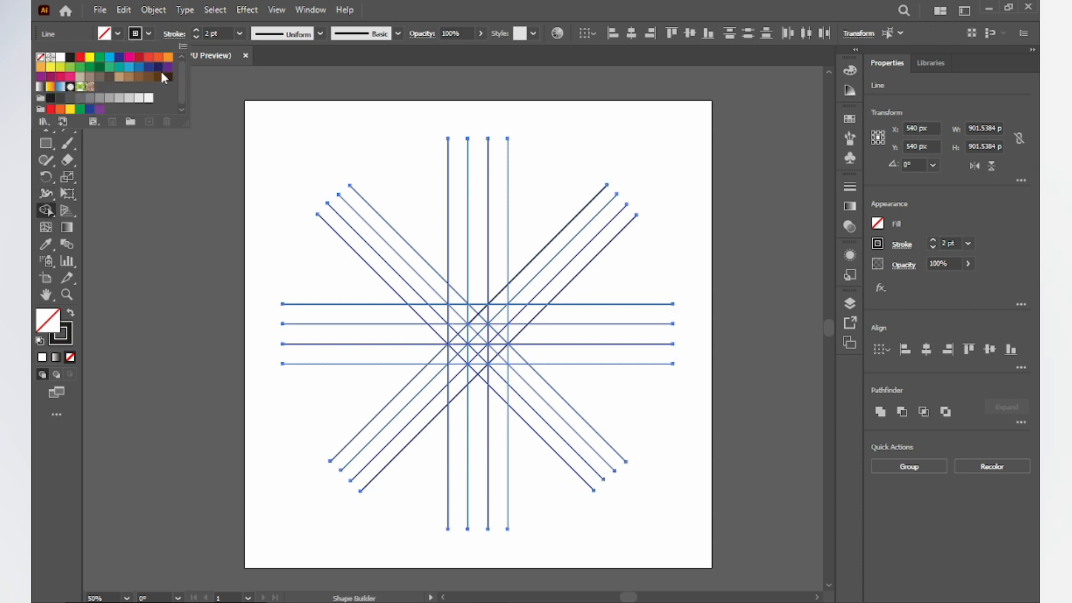
click(129, 68)
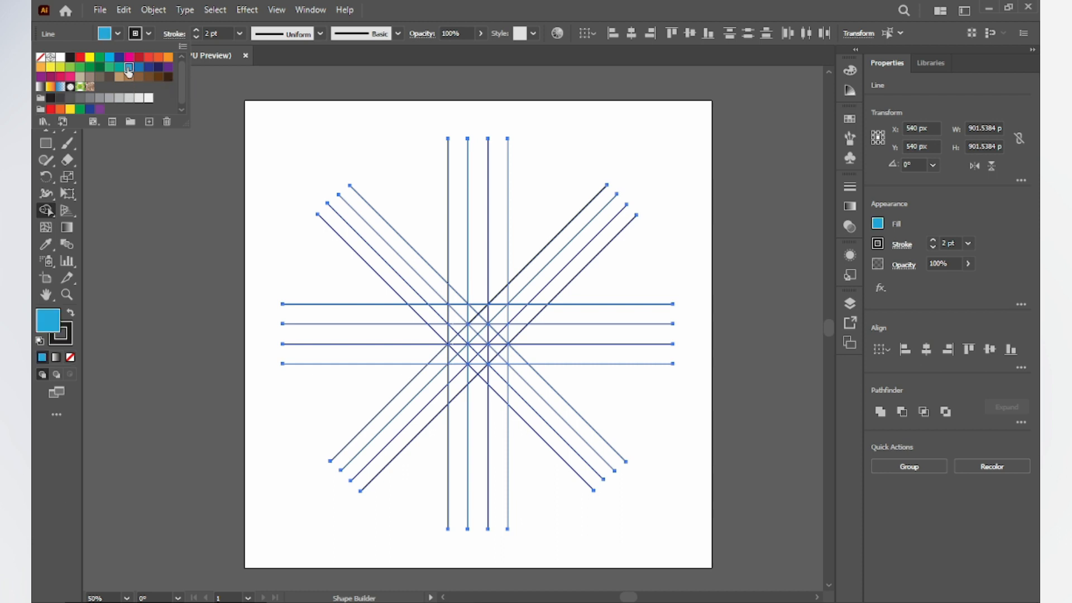
click(118, 34)
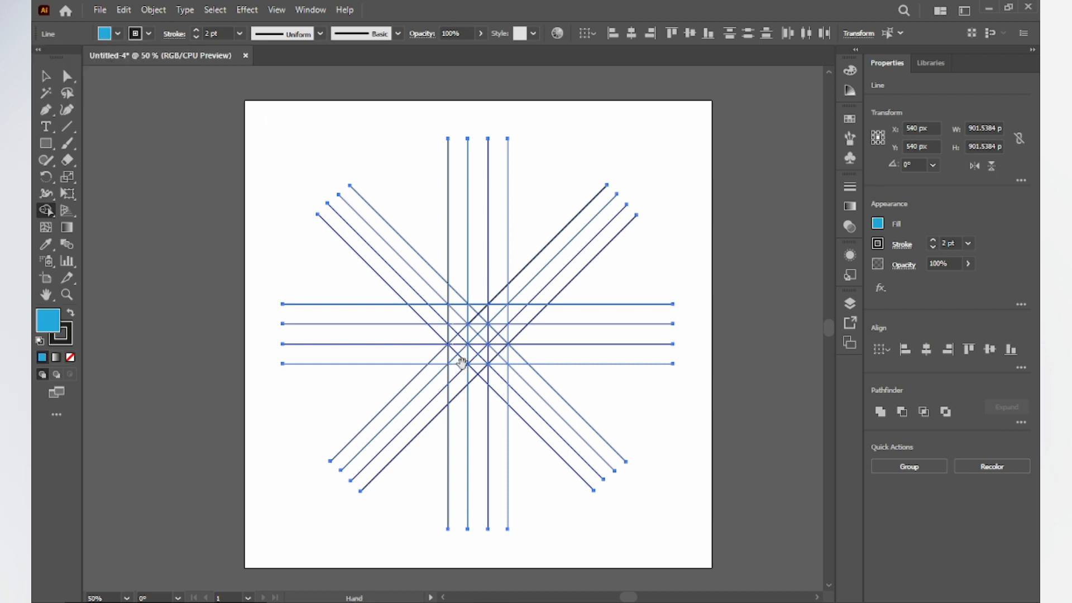
- Merge the central grid cells into a blue letter M with two slanted-top stems and a V between them
scroll(463, 357, up, 1)
scroll(471, 376, up, 5)
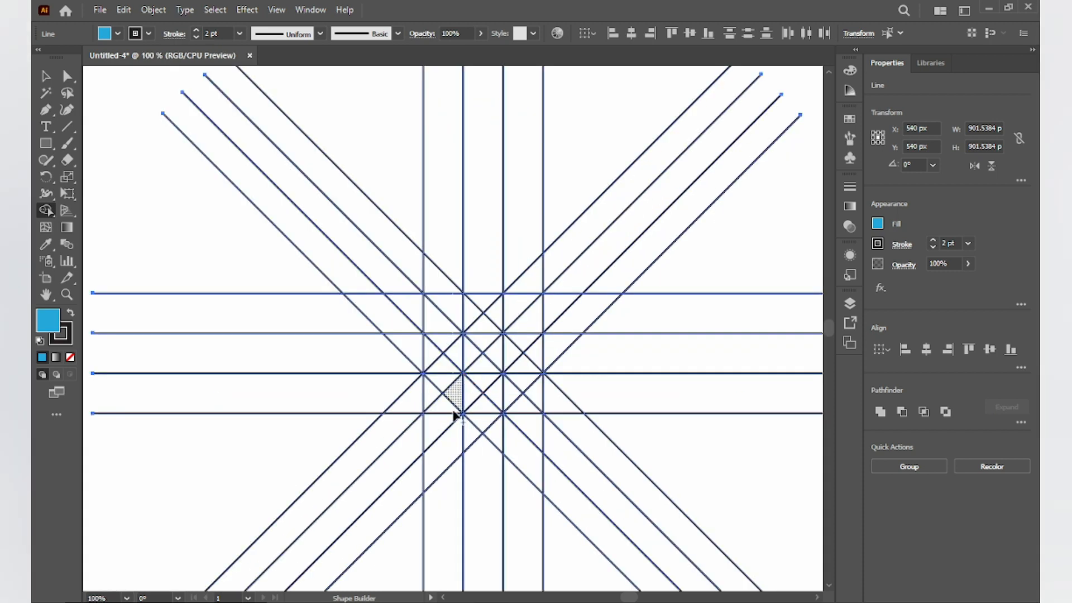
mouse_move(410, 345)
mouse_down()
mouse_move(411, 256)
mouse_move(424, 271)
mouse_move(429, 338)
mouse_up()
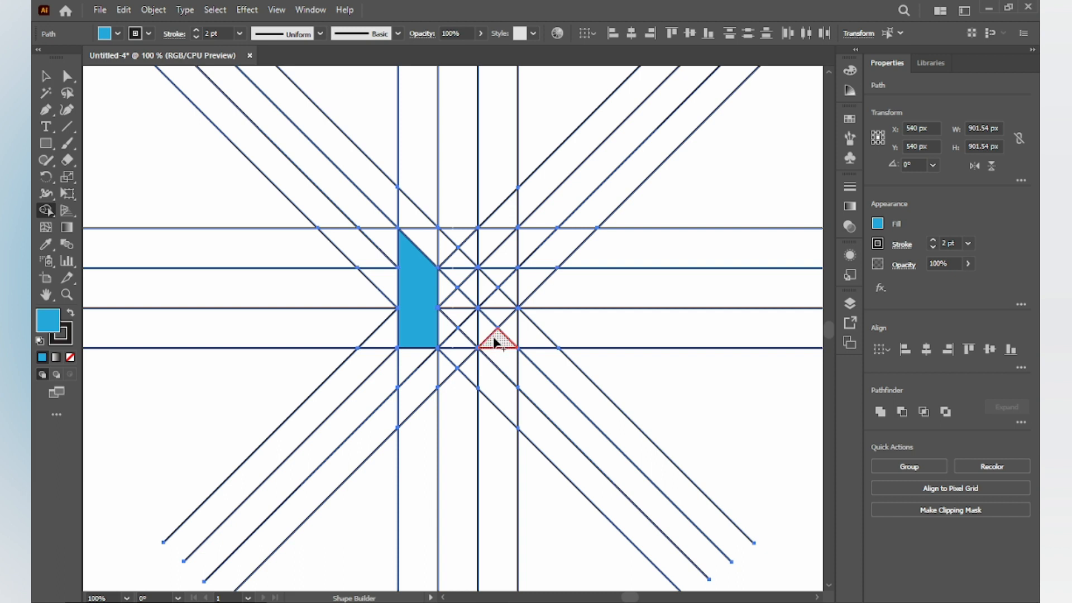
mouse_move(501, 323)
mouse_down()
mouse_move(508, 328)
mouse_move(511, 260)
mouse_up()
drag(510, 306, 510, 307)
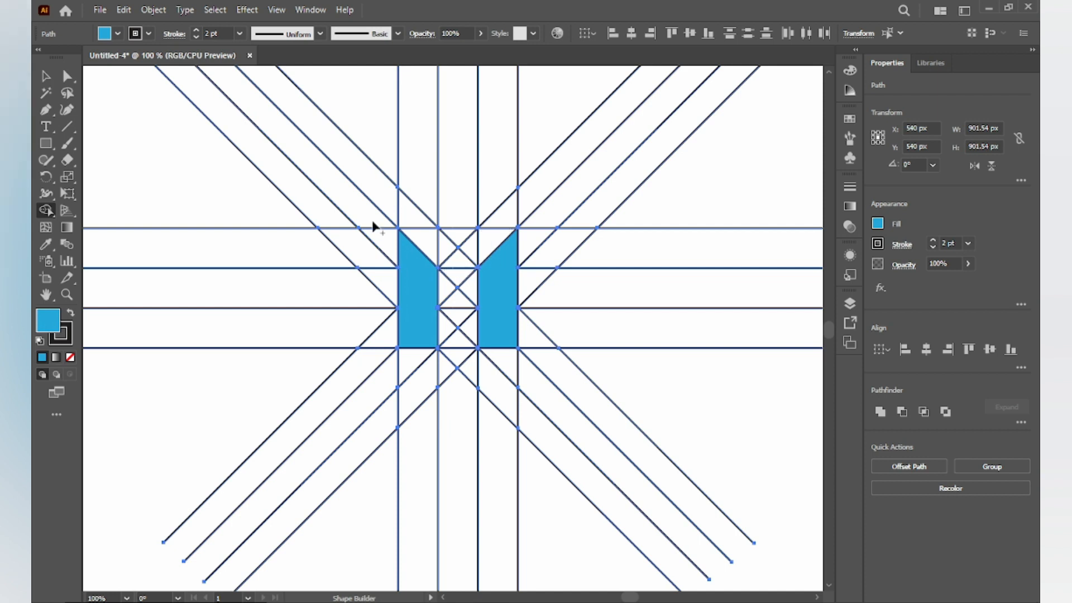
mouse_move(424, 240)
mouse_down()
mouse_move(457, 273)
mouse_move(491, 245)
mouse_up()
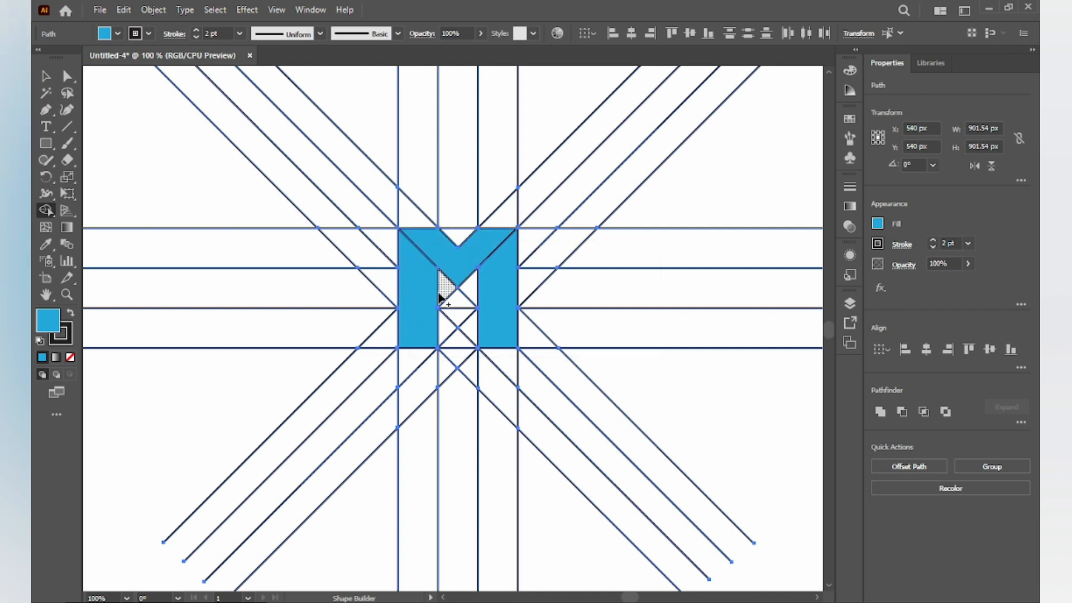
- Merge the tiny leftover sliver at the middle crossing on the left stem's inner edge into the stem
scroll(415, 296, up, 10)
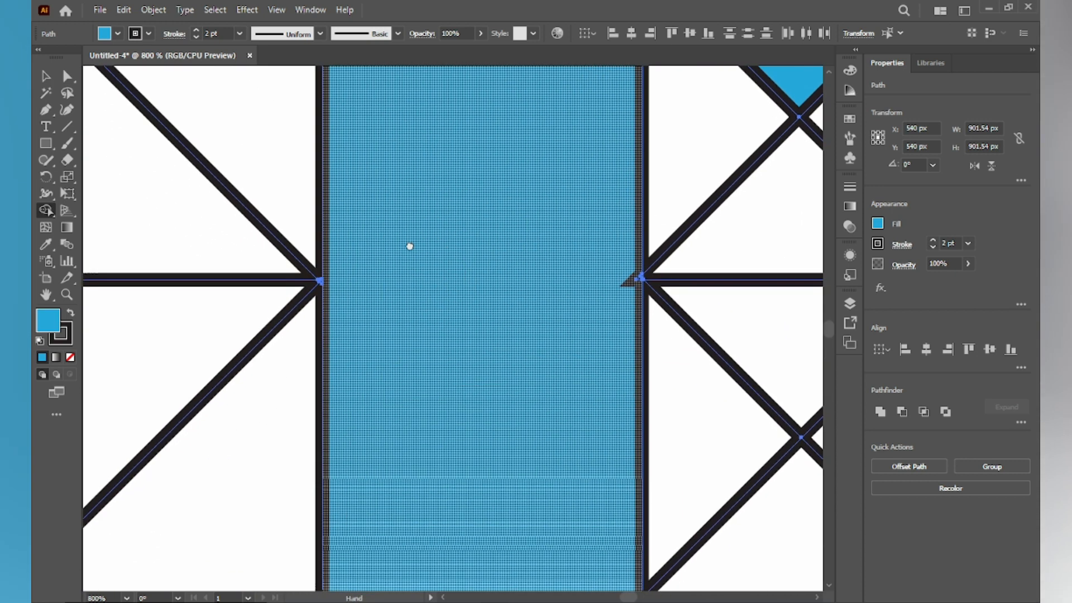
drag(410, 246, 399, 134)
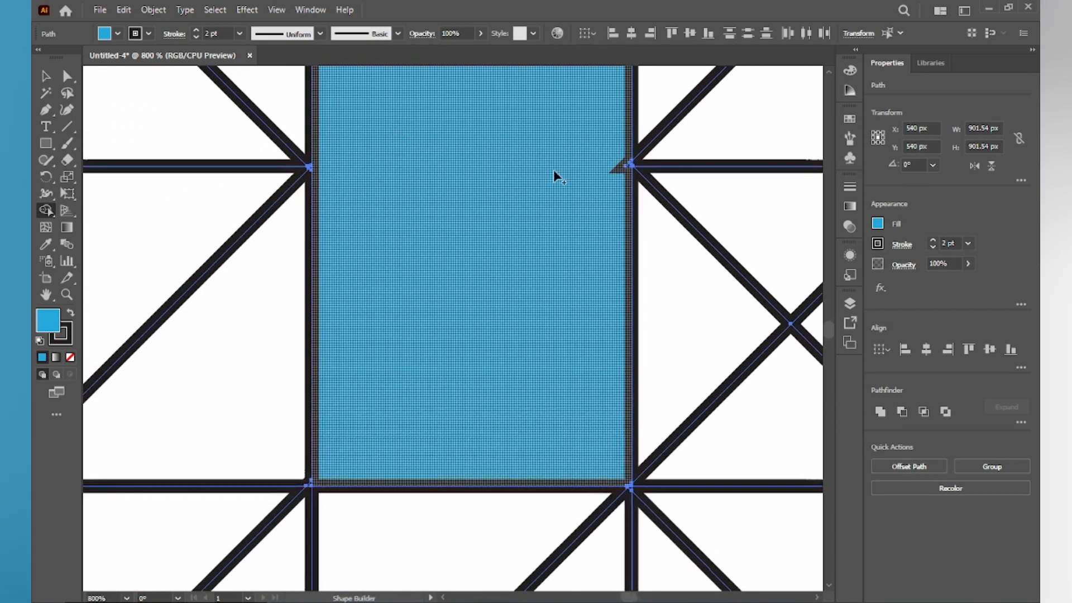
scroll(552, 279, up, 2)
drag(586, 185, 405, 366)
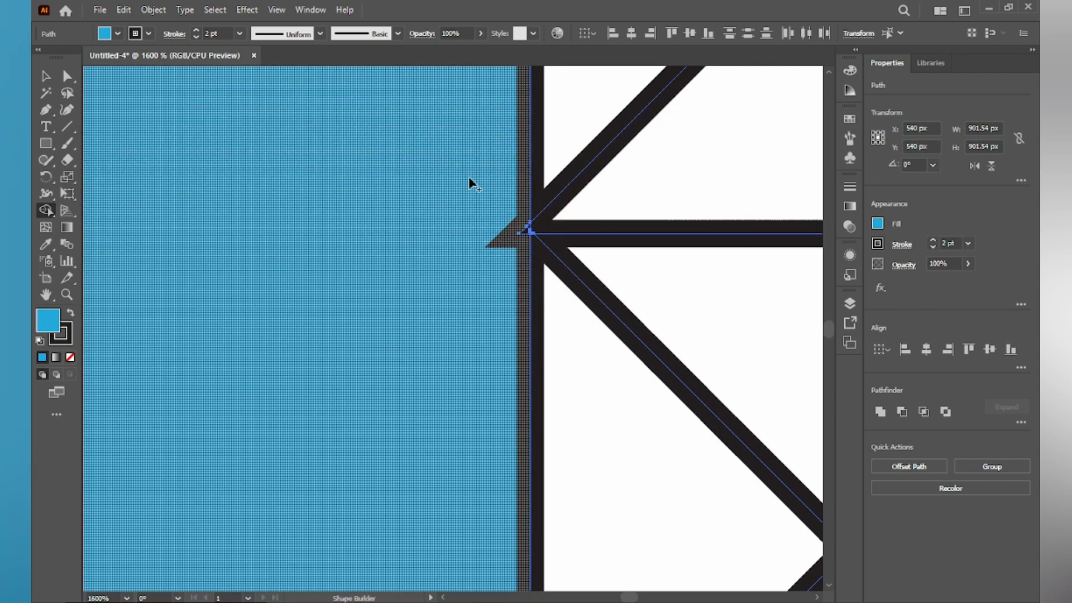
scroll(525, 250, up, 2)
mouse_move(465, 110)
mouse_down()
mouse_move(525, 160)
mouse_move(522, 208)
mouse_up()
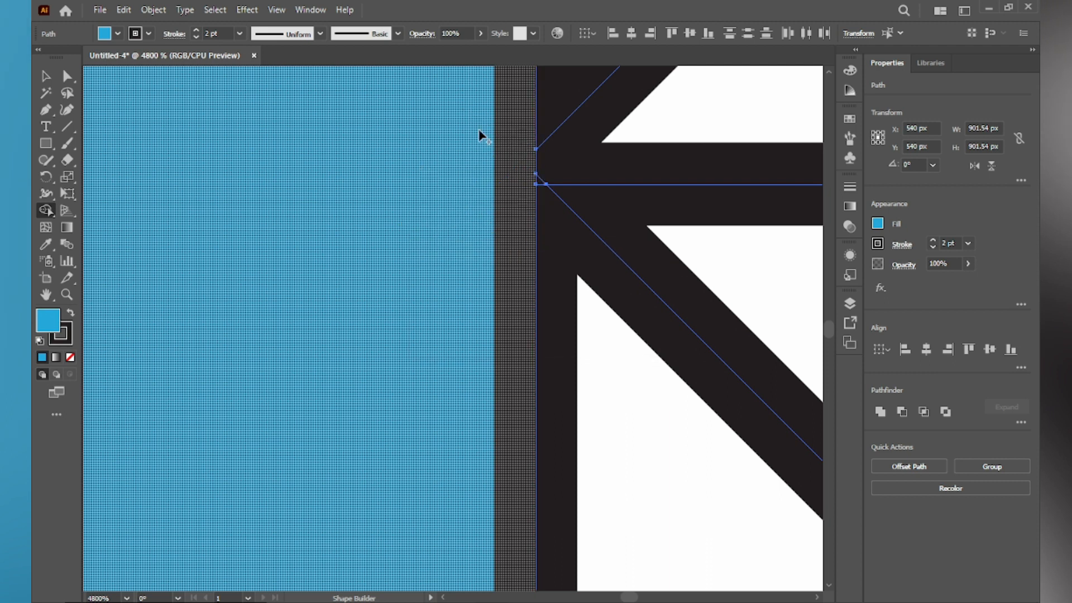
- Merge the leftover triangular sliver on the left stem's outer edge into the blue stem
scroll(455, 201, down, 2)
scroll(496, 388, down, 4)
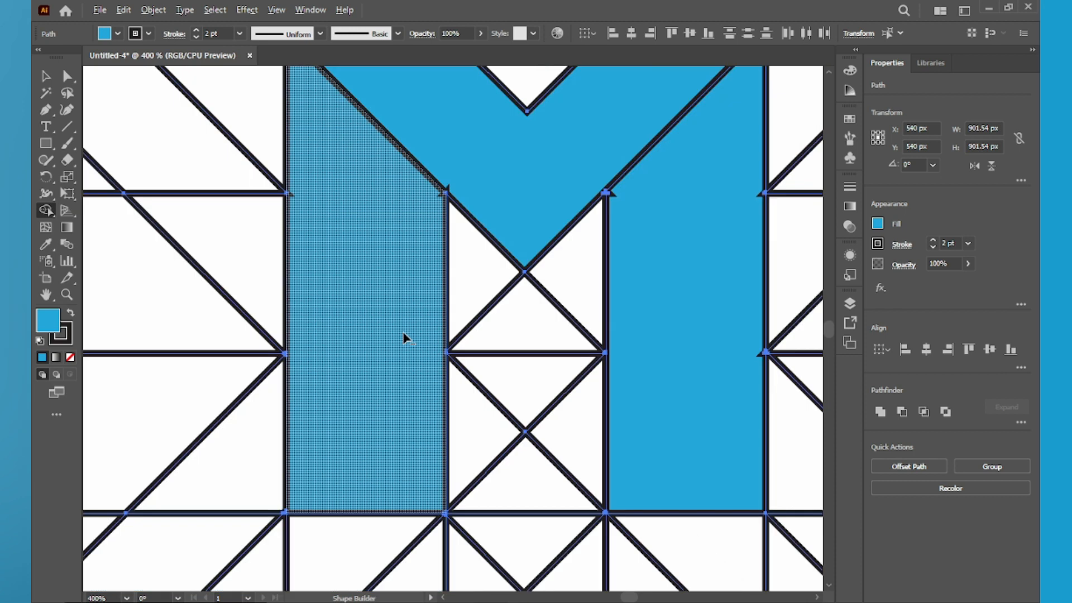
scroll(325, 168, up, 10)
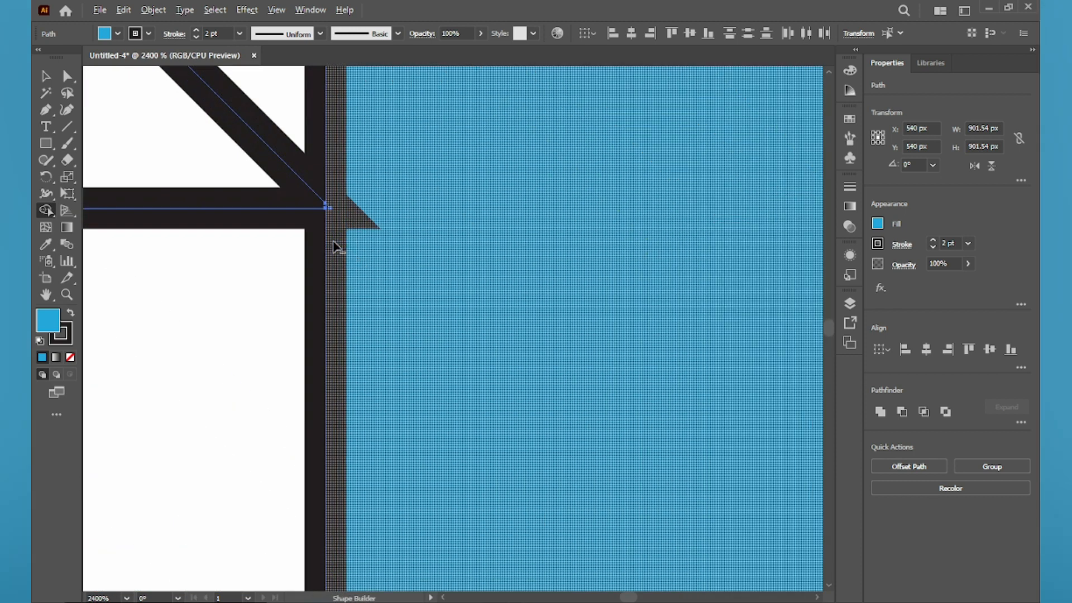
scroll(333, 213, up, 3)
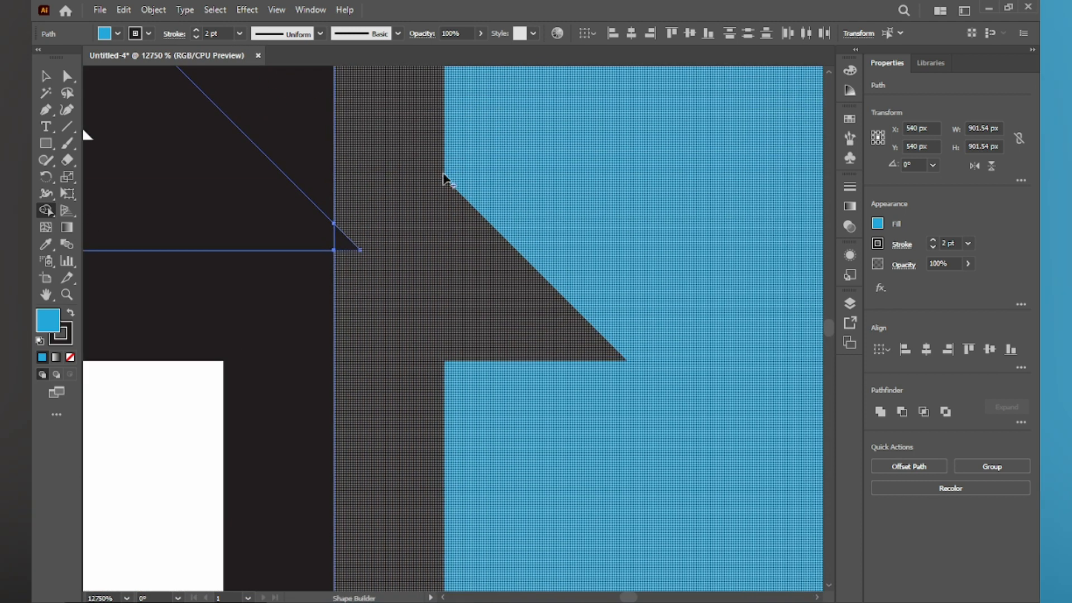
drag(418, 172, 351, 254)
drag(381, 294, 514, 311)
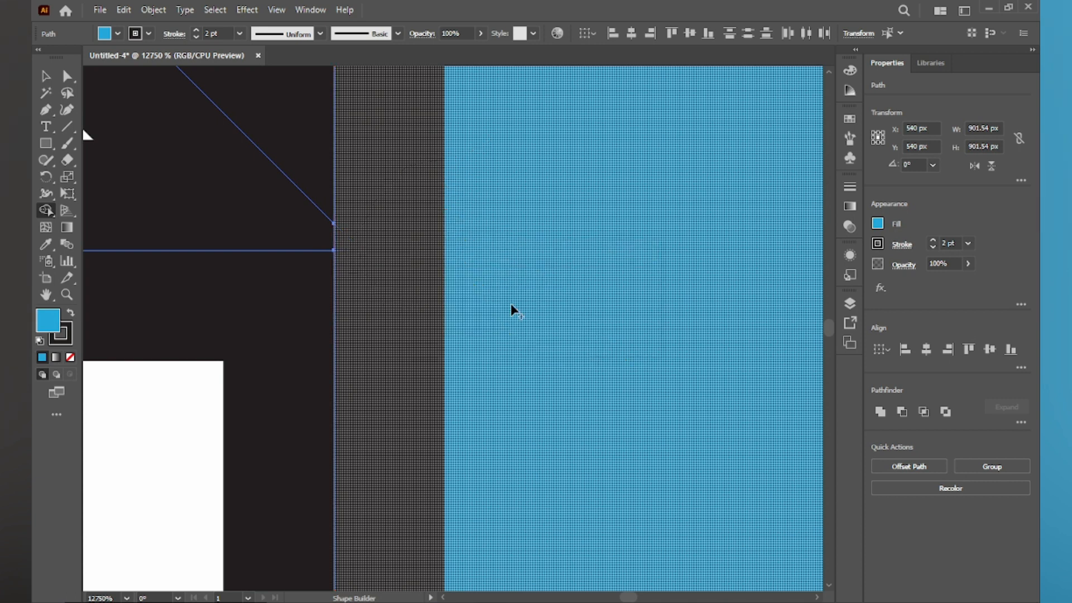
- Merge the slivers at the left stem's inner corner, where it meets the V, into the stem
scroll(527, 279, down, 10)
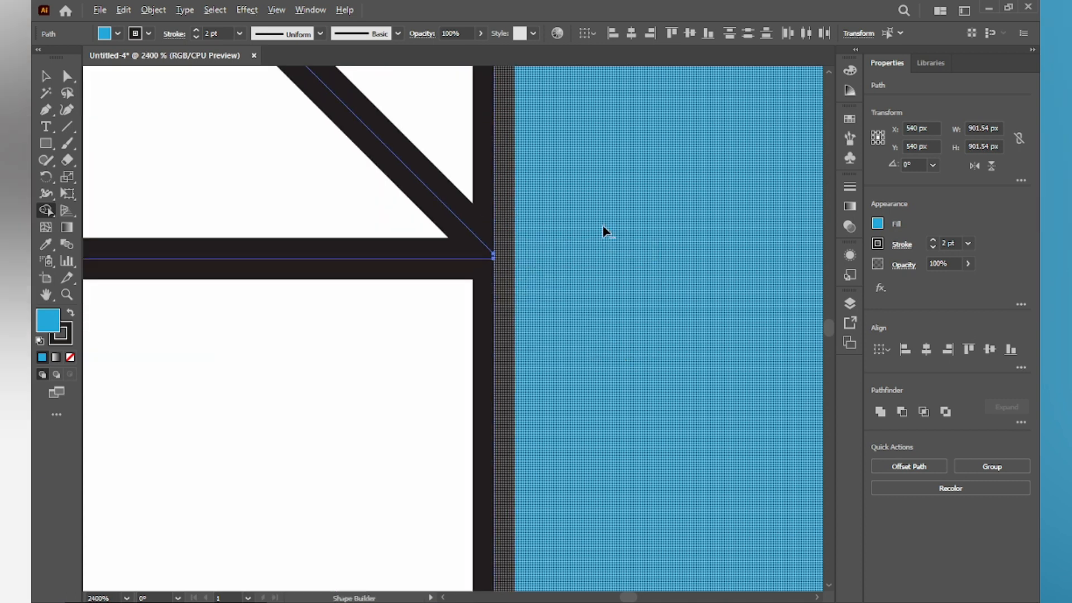
drag(613, 222, 308, 344)
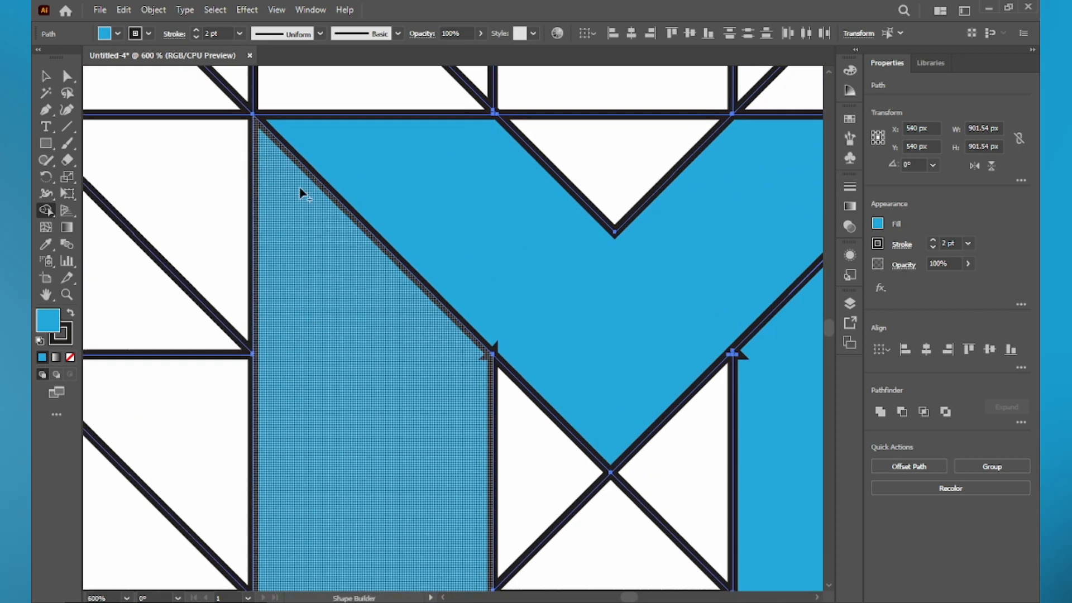
scroll(478, 360, up, 10)
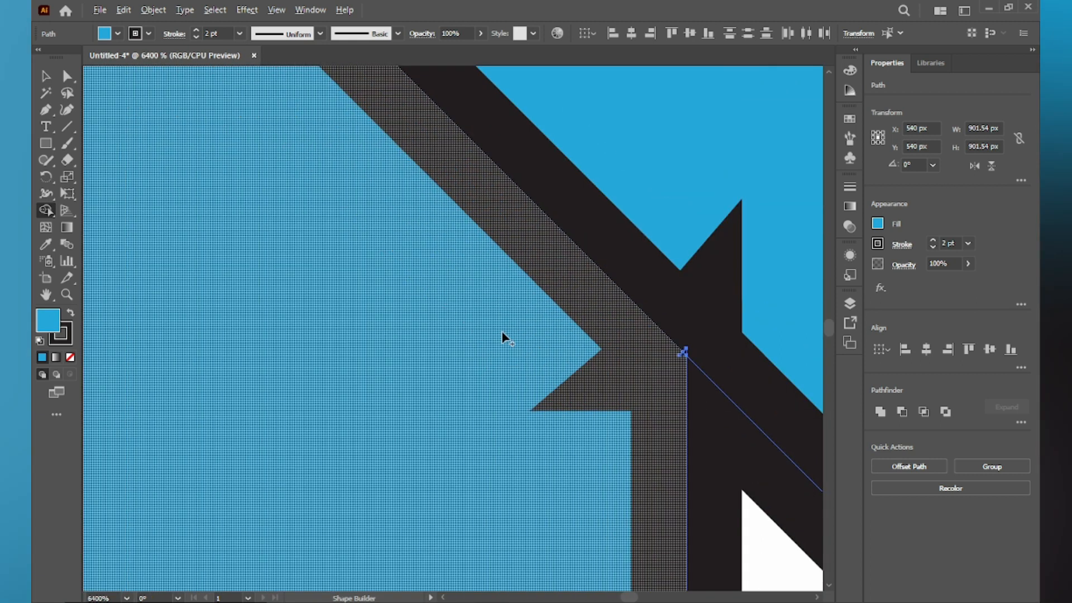
mouse_move(487, 312)
mouse_down()
mouse_move(604, 365)
mouse_move(685, 355)
mouse_up()
scroll(686, 356, down, 4)
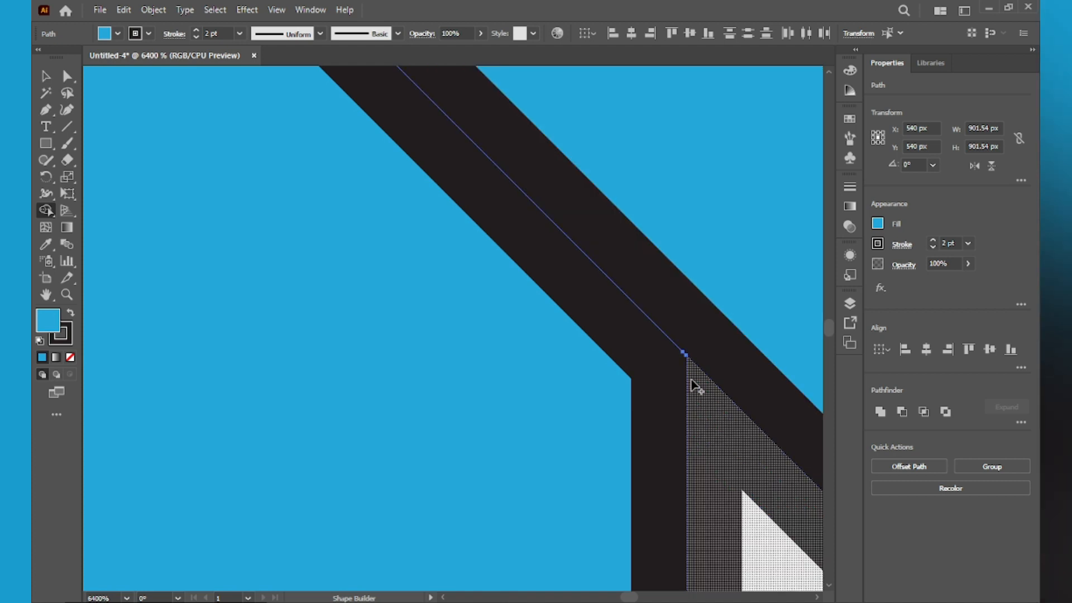
- Merge the slivers at both horizontal line crossings on the right stem's outer edge into the stem
scroll(433, 292, down, 5)
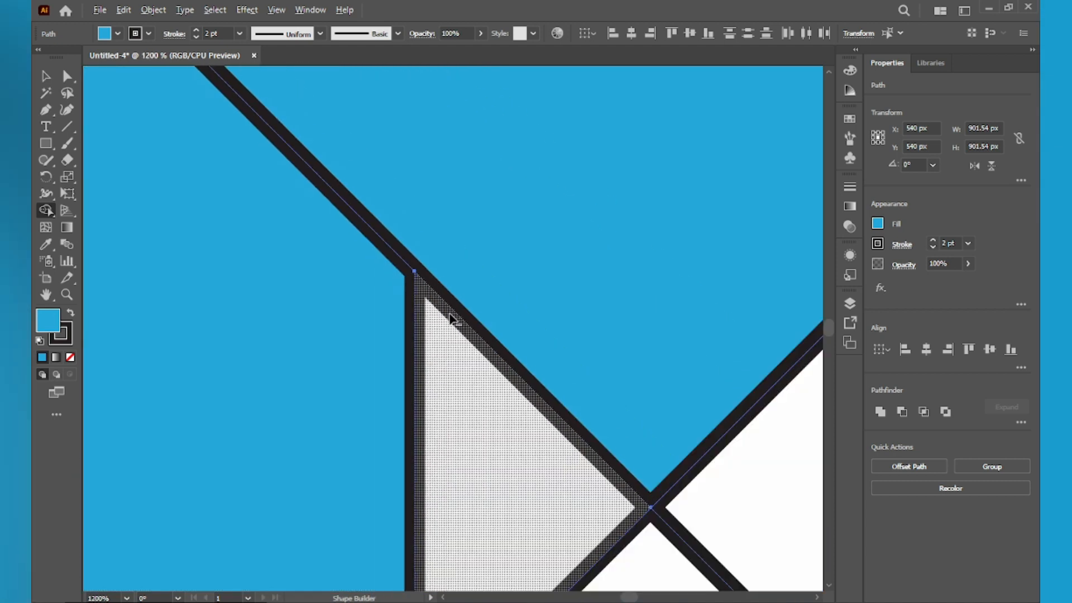
drag(510, 455, 447, 304)
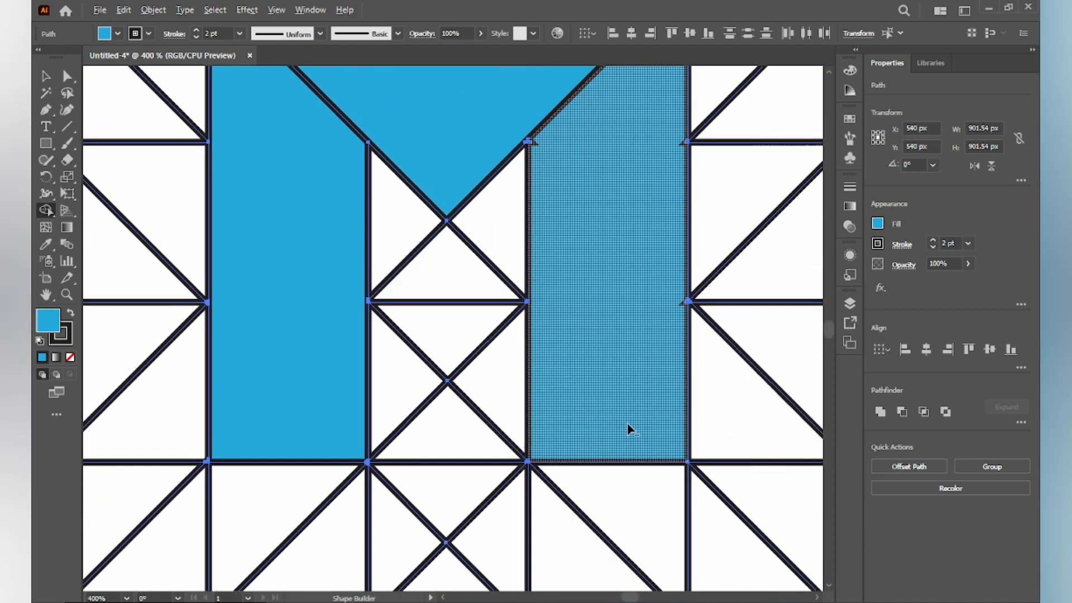
scroll(628, 423, up, 3)
scroll(728, 184, up, 5)
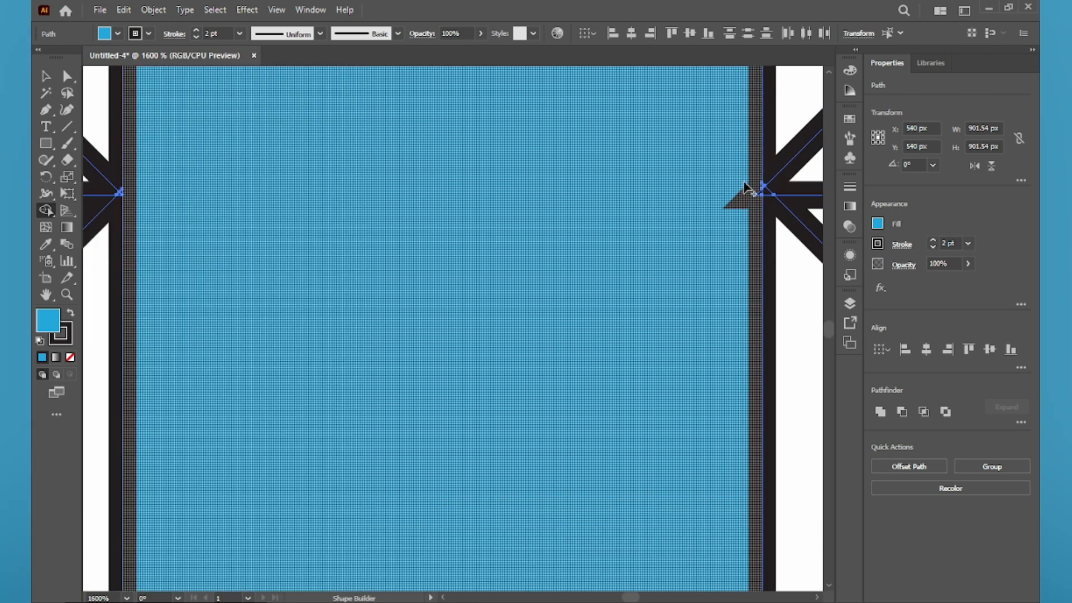
mouse_move(477, 263)
mouse_down()
mouse_move(490, 318)
mouse_move(526, 359)
mouse_move(416, 384)
mouse_up()
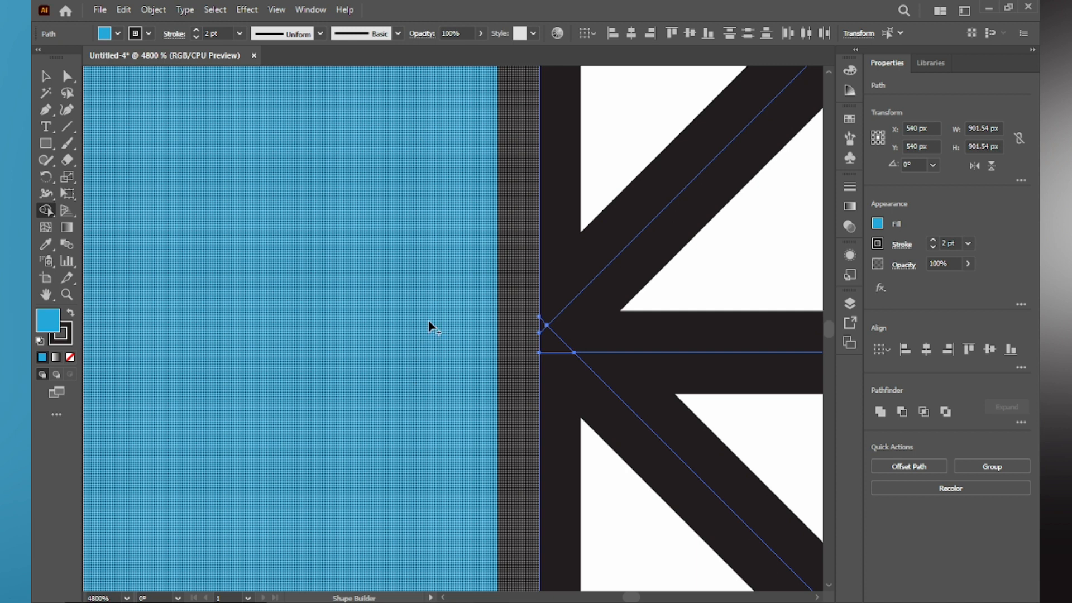
scroll(431, 326, down, 3)
drag(434, 151, 526, 521)
mouse_move(503, 220)
mouse_down()
mouse_move(523, 416)
mouse_move(562, 252)
mouse_move(585, 267)
mouse_up()
drag(509, 254, 542, 381)
- Merge the sliver at the right stem's inner corner, where it meets the V, into the stem
scroll(542, 380, down, 2)
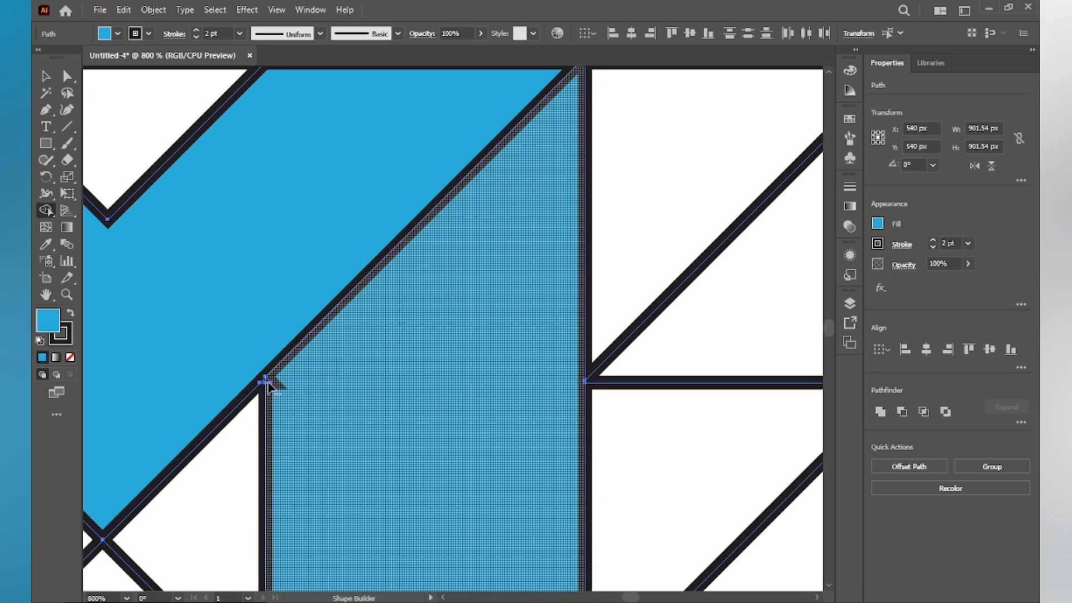
scroll(267, 384, up, 3)
mouse_move(394, 361)
mouse_down()
mouse_move(335, 377)
mouse_move(308, 419)
mouse_move(382, 393)
mouse_up()
scroll(409, 385, down, 3)
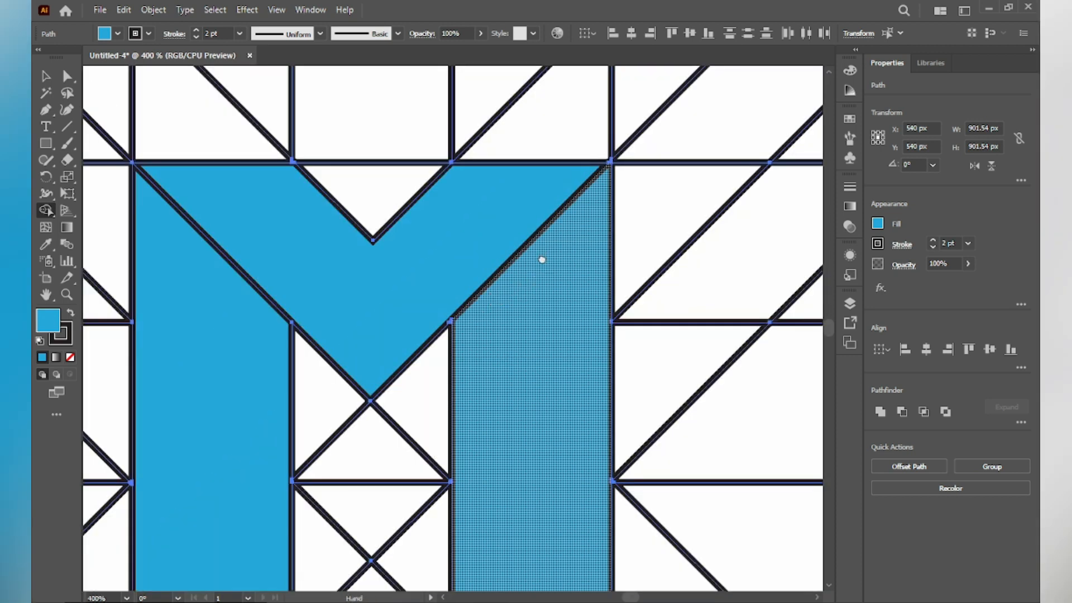
- Examine the M's edges and line crossings up close for leftover unmerged slivers, ending with the whole artboard in view
scroll(502, 279, up, 3)
scroll(546, 324, up, 1)
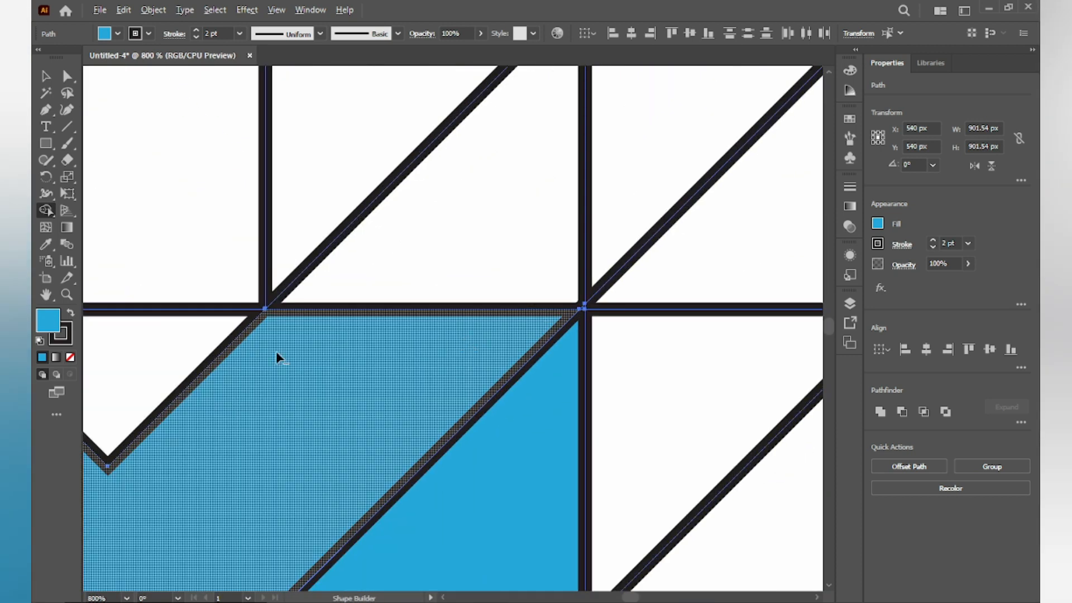
scroll(303, 361, down, 1)
scroll(249, 435, down, 2)
scroll(497, 227, up, 5)
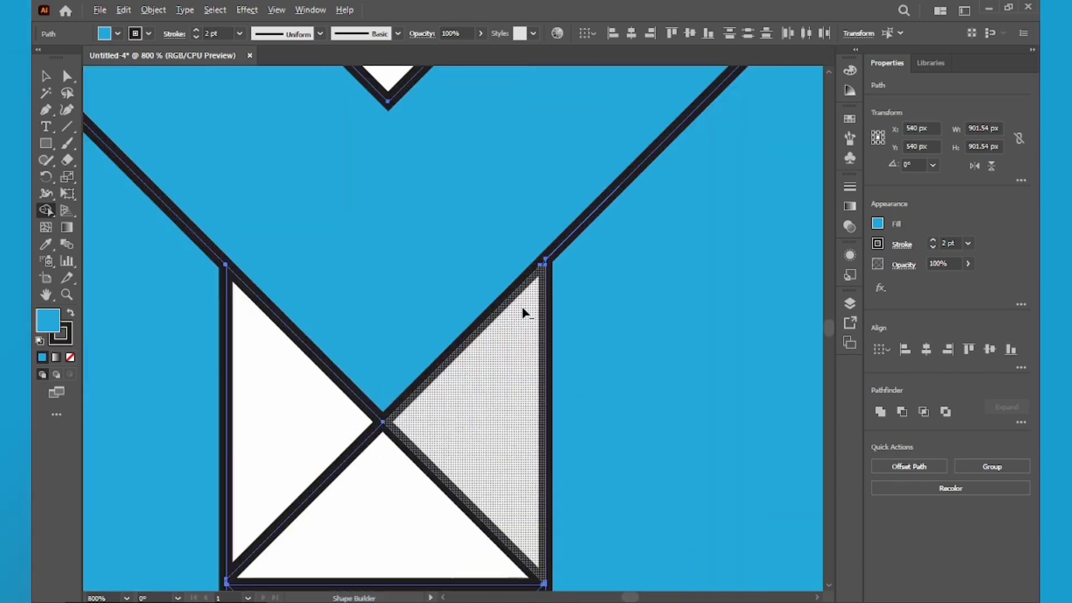
scroll(256, 317, down, 2)
drag(208, 392, 477, 149)
mouse_move(473, 365)
mouse_down()
mouse_move(445, 342)
mouse_move(418, 259)
mouse_move(433, 323)
mouse_up()
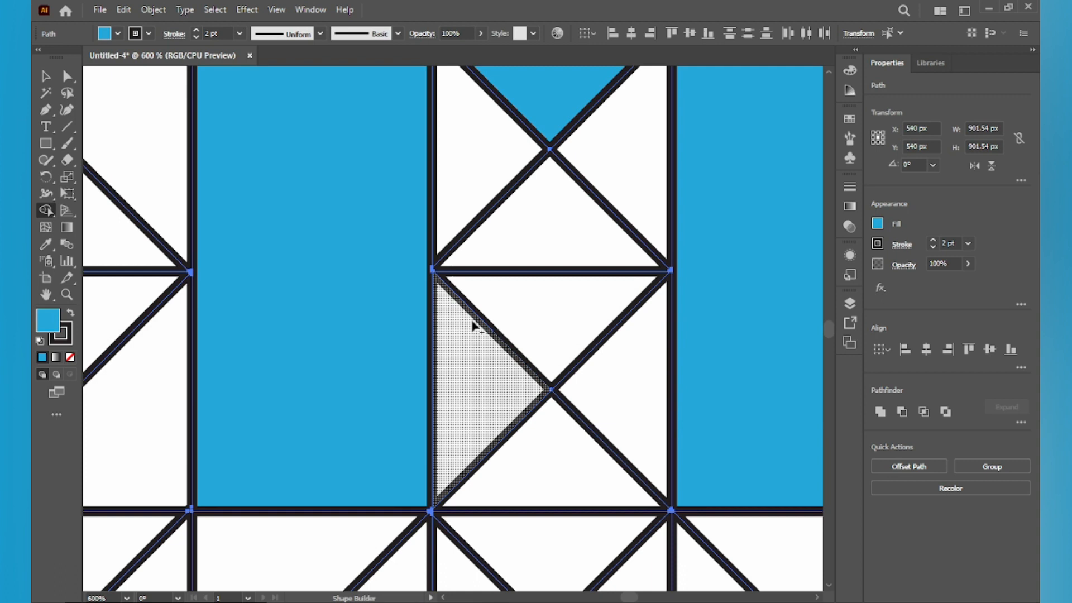
scroll(509, 313, down, 2)
drag(550, 269, 485, 306)
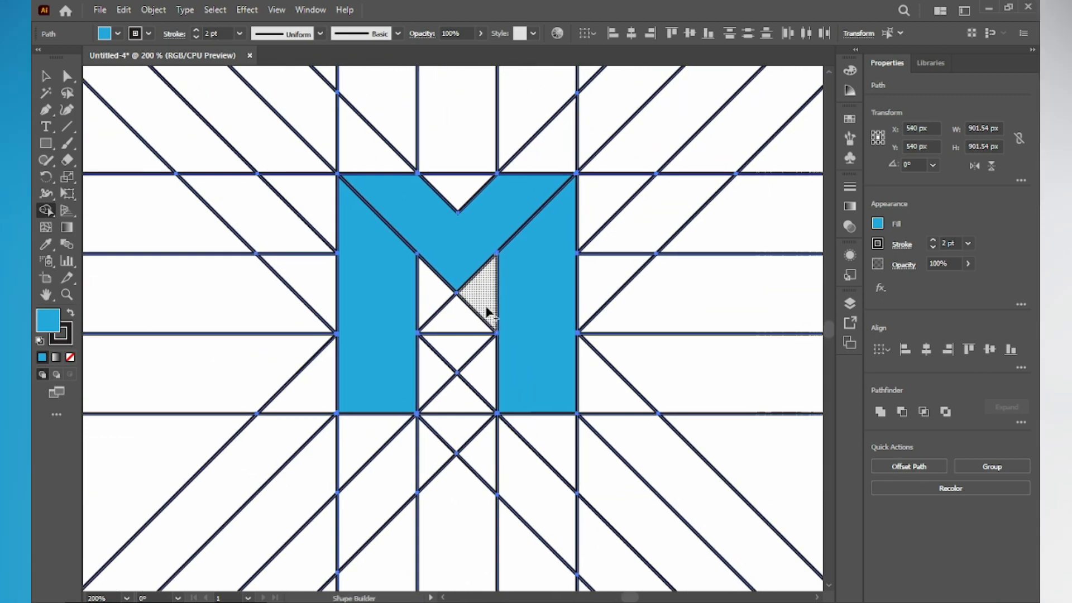
key(ctrl+0)
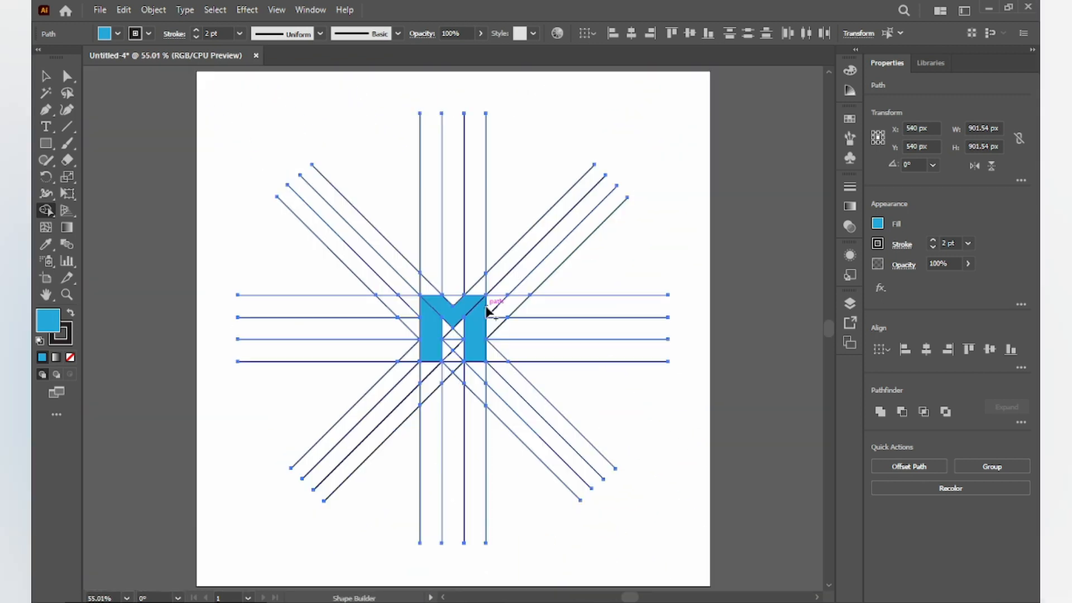
- Cut the blue M shapes out of the construction grid and delete all remaining lines
click(40, 78)
click(693, 272)
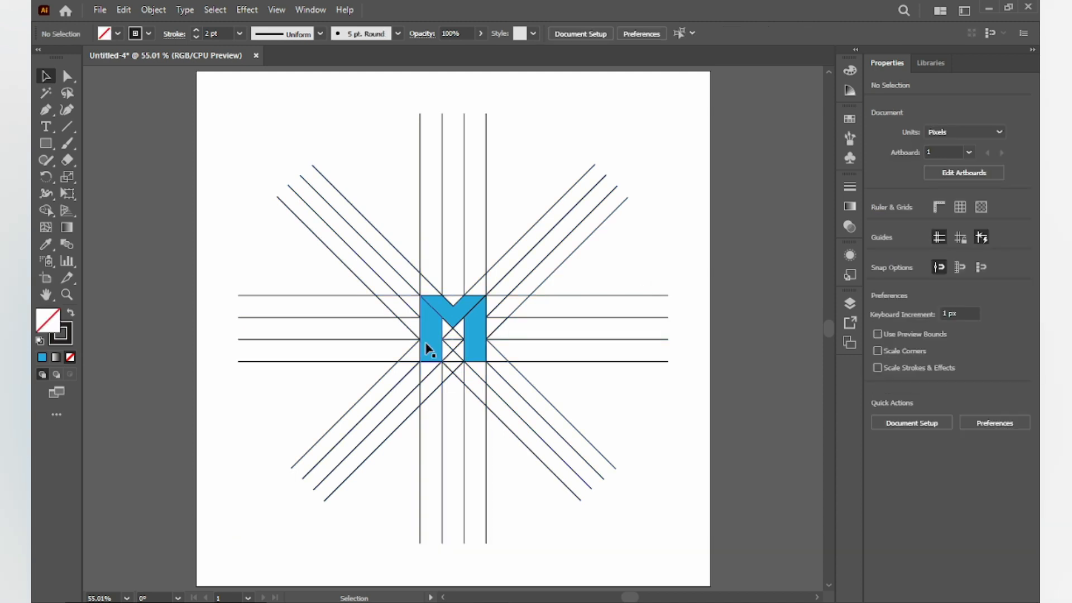
click(424, 335)
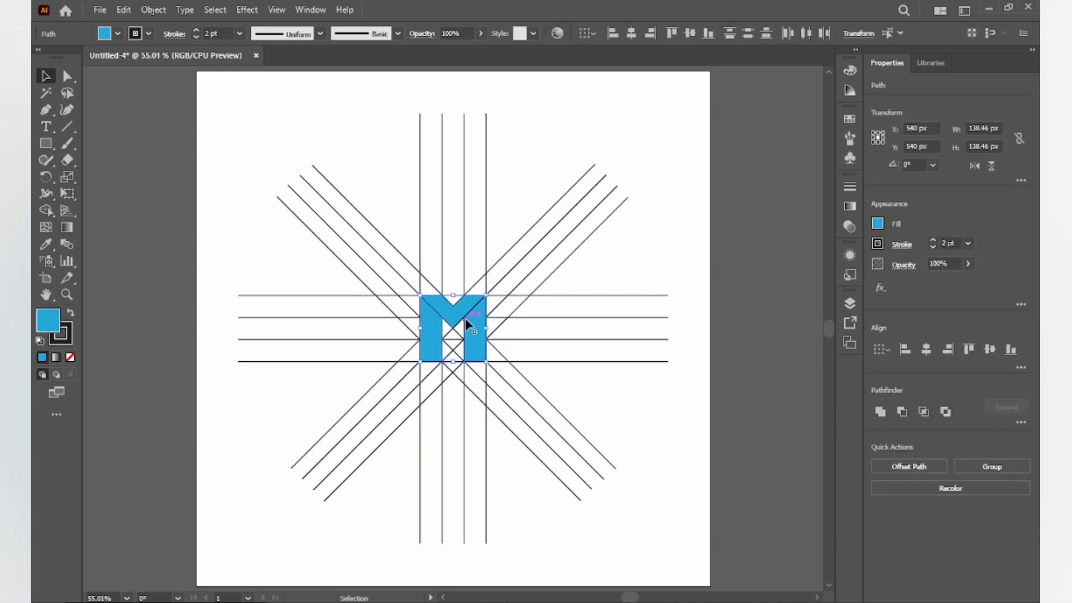
click(125, 9)
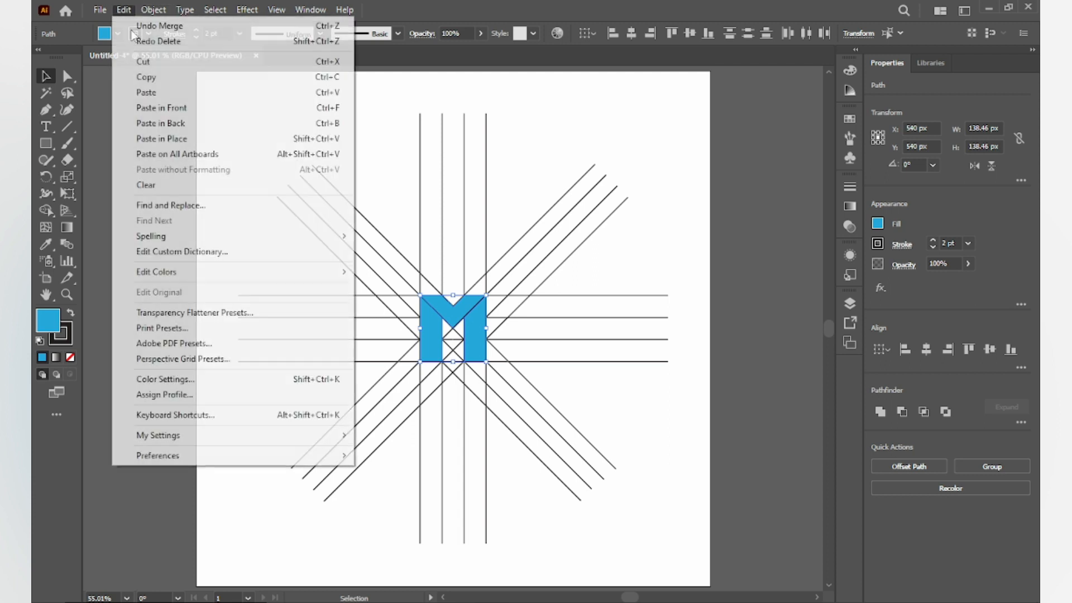
click(153, 66)
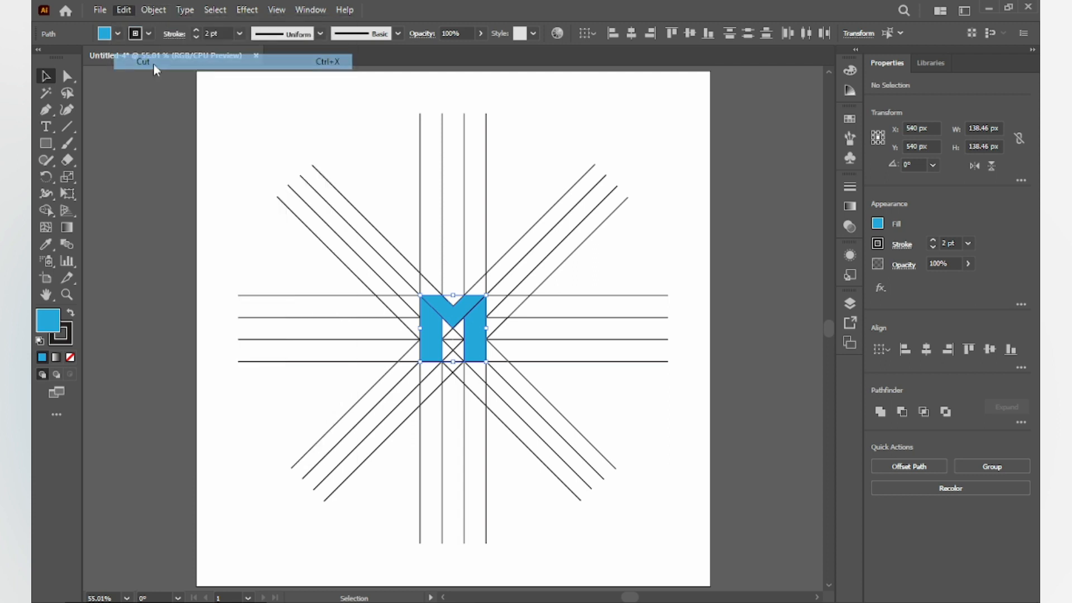
drag(214, 100, 674, 545)
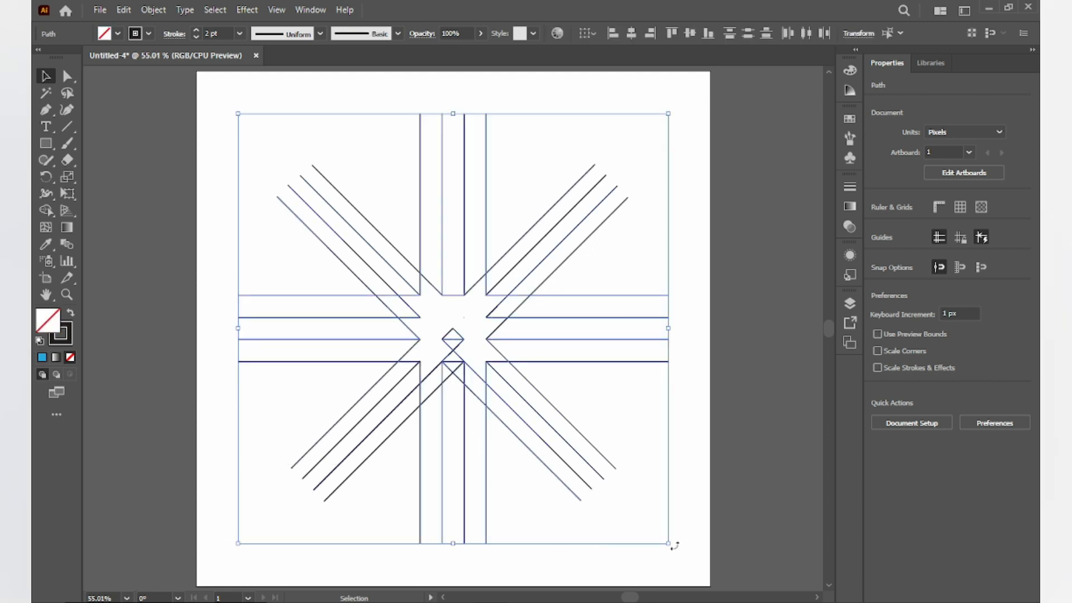
key(Delete)
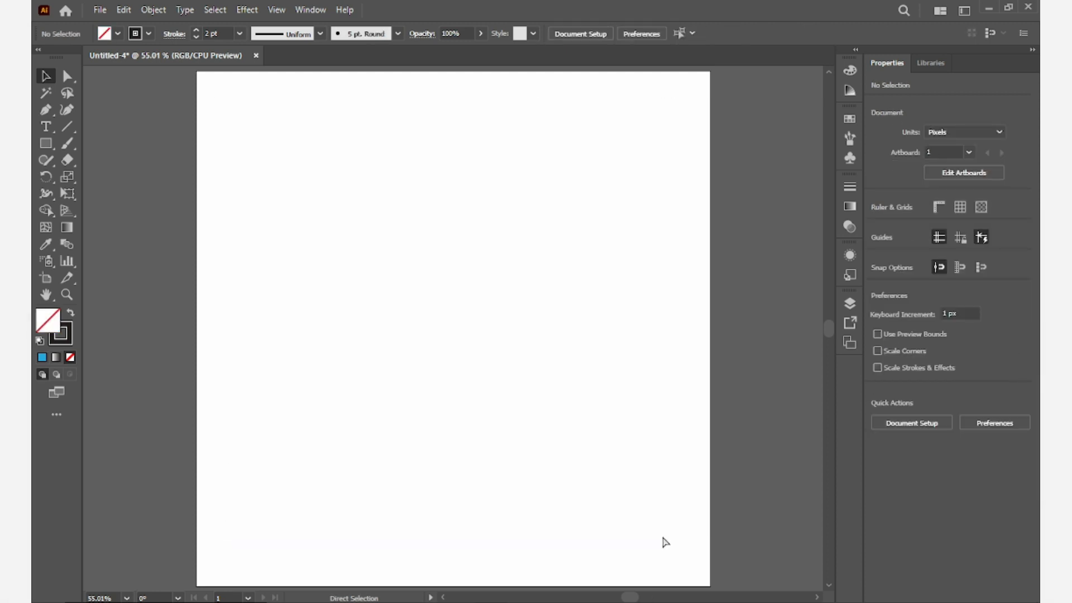
- Paste the M shapes back onto the artboard and enlarge them proportionally from their centre to about 276 px square
key(ctrl+v)
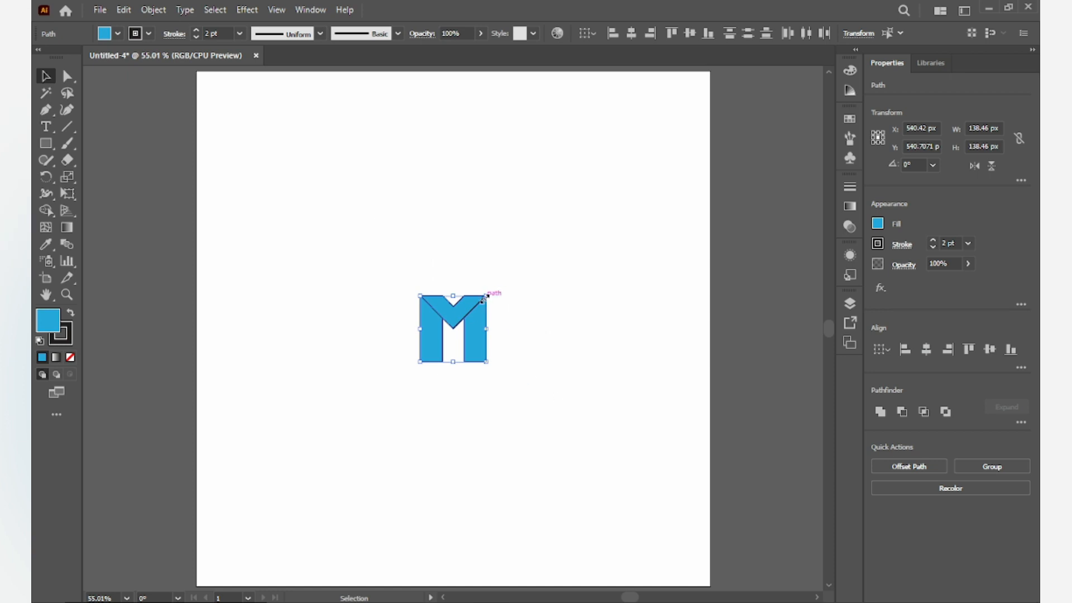
drag(484, 298, 517, 239)
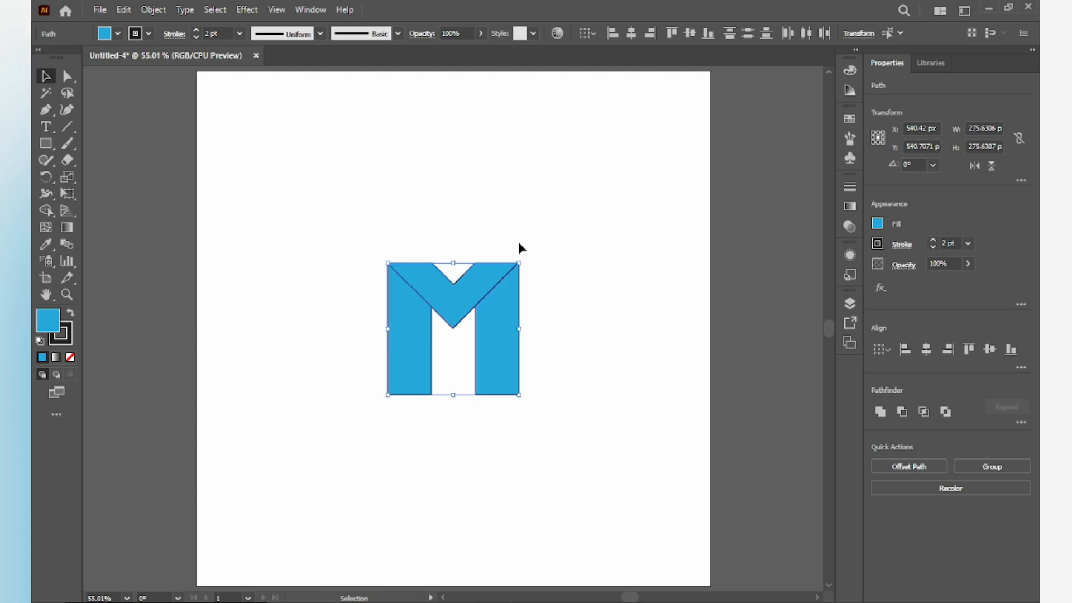
click(619, 330)
- Remove the stroke from all of the M's shapes, keeping only their blue fill
drag(303, 173, 552, 472)
click(149, 34)
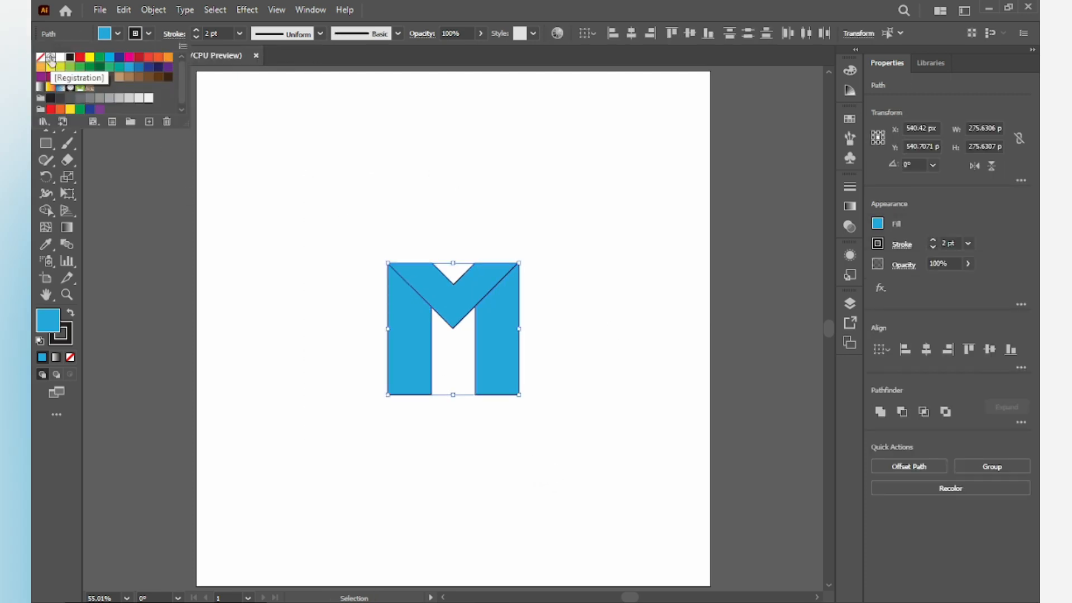
click(40, 56)
click(427, 193)
mouse_move(280, 173)
mouse_down()
mouse_move(324, 230)
mouse_move(617, 433)
mouse_move(638, 478)
mouse_up()
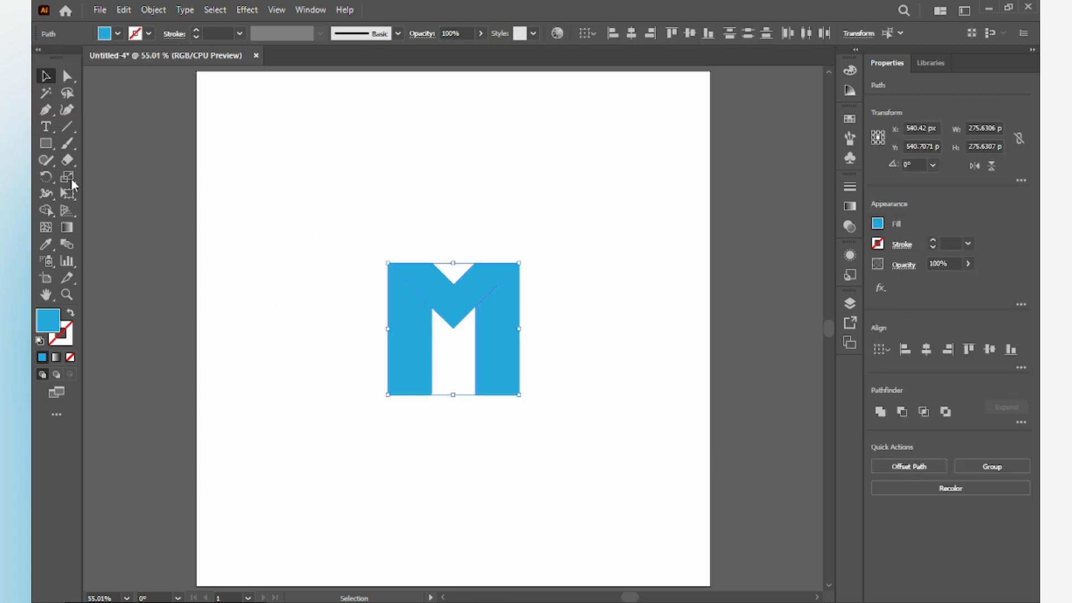
click(267, 157)
- Draw a rectangle about 276 px square from the M's upper-left to its lower-right corner and fill it dark blue
click(46, 144)
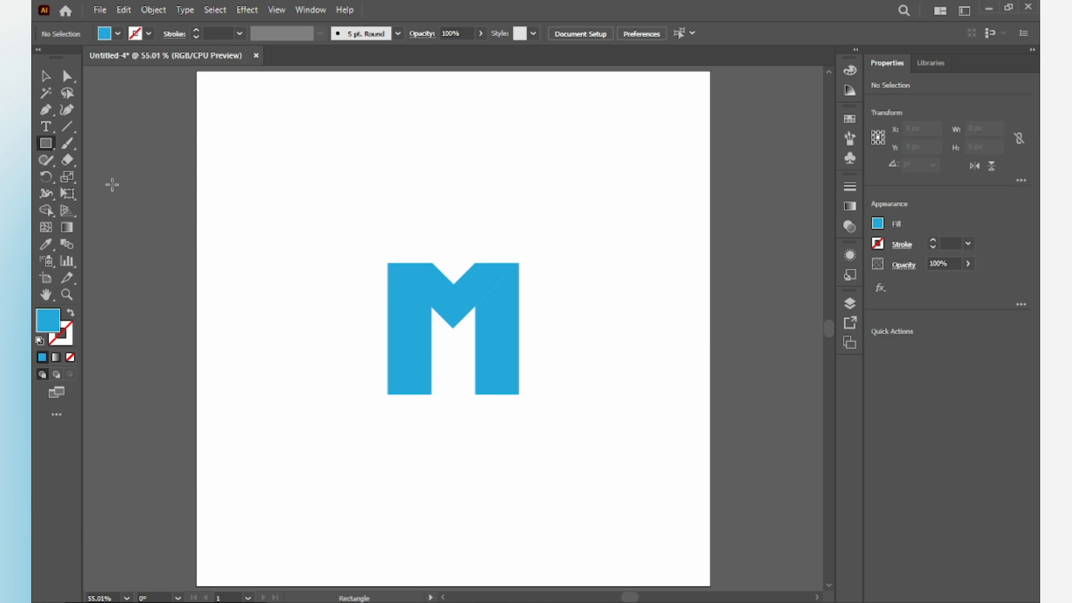
scroll(376, 254, up, 4)
drag(461, 290, 246, 121)
scroll(299, 147, down, 1)
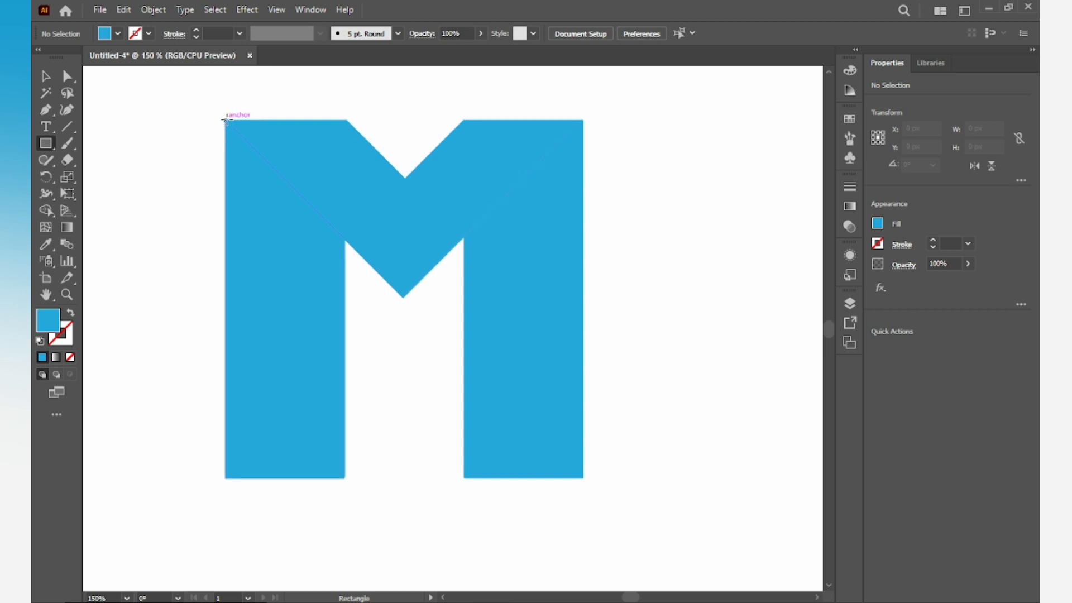
drag(226, 120, 583, 477)
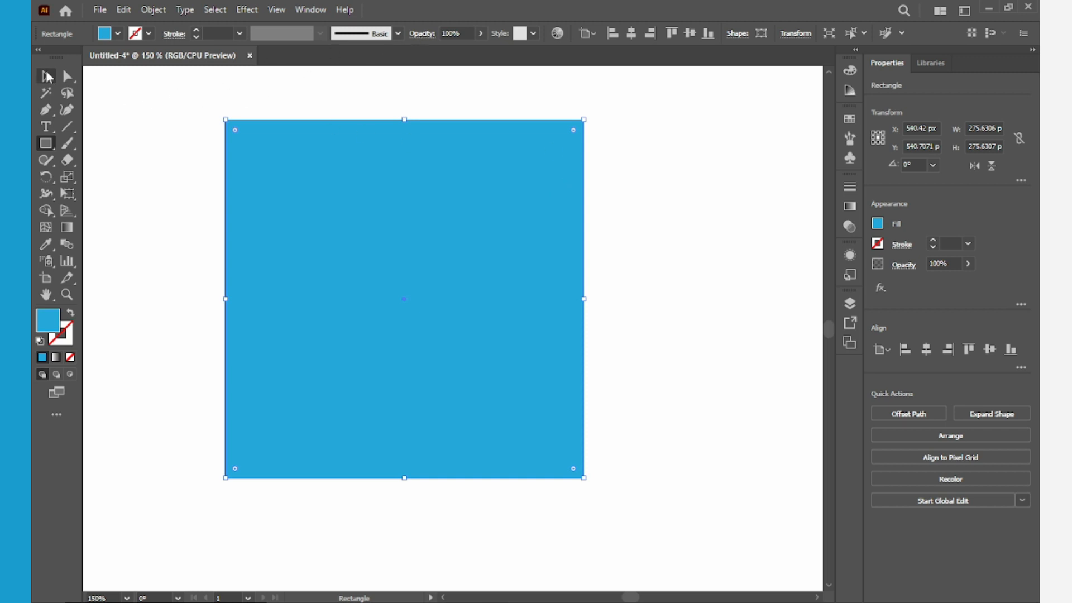
click(118, 35)
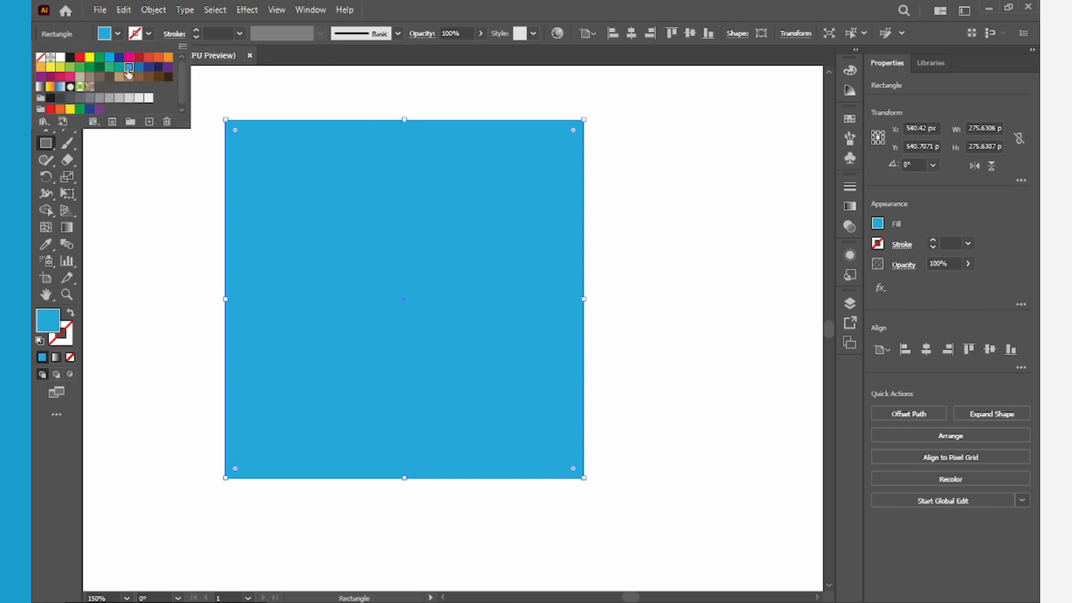
click(150, 67)
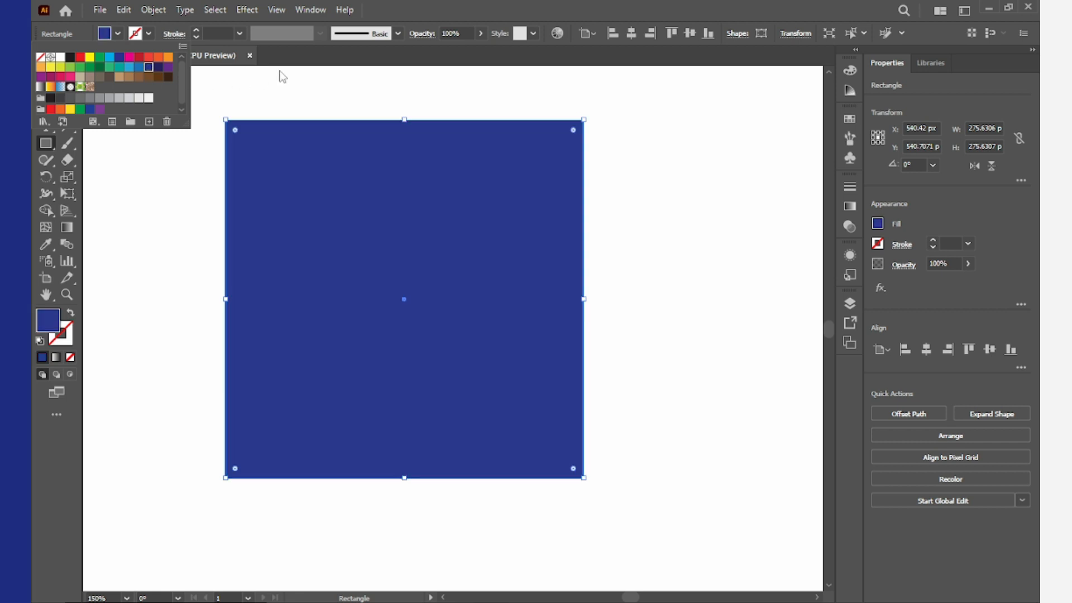
- Fit the dark blue rectangle's upper and right edges to the M's outline and send it behind the letter
click(47, 77)
mouse_move(406, 120)
mouse_down()
mouse_move(407, 139)
mouse_move(411, 119)
mouse_up()
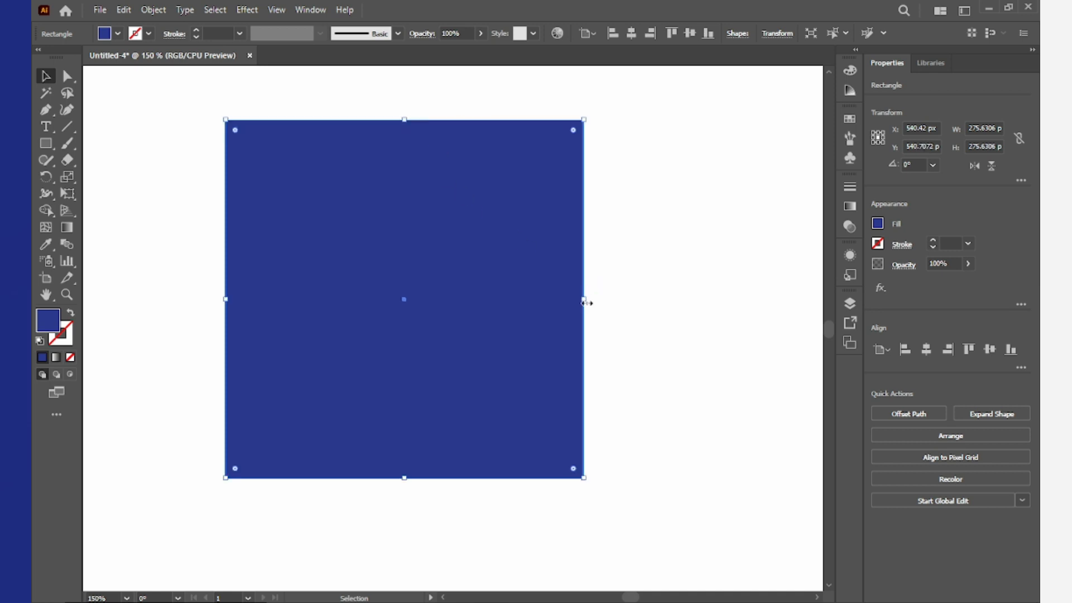
mouse_move(584, 299)
mouse_down()
mouse_move(555, 297)
mouse_move(583, 298)
mouse_up()
right_click(452, 177)
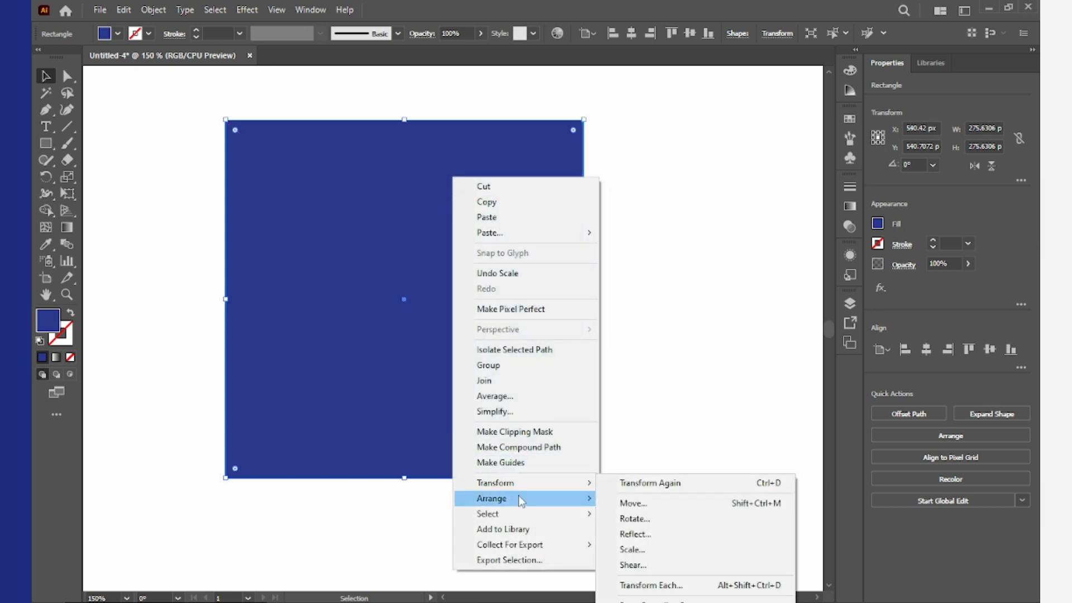
mouse_move(521, 497)
click(635, 546)
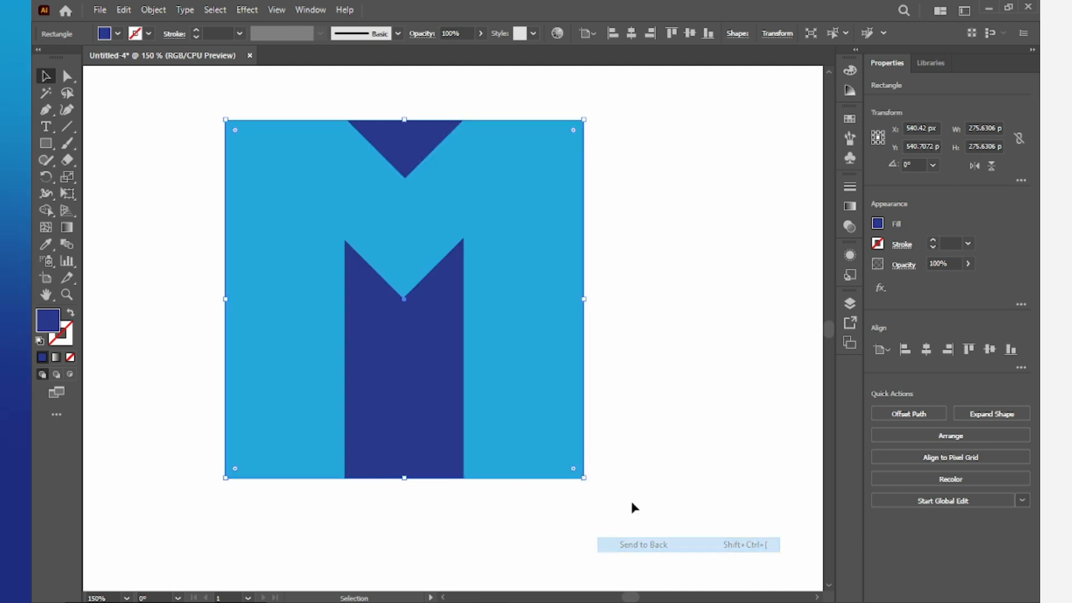
click(640, 363)
- Round the dark blue rectangle's two lower corners to a radius of about 126 px
click(386, 339)
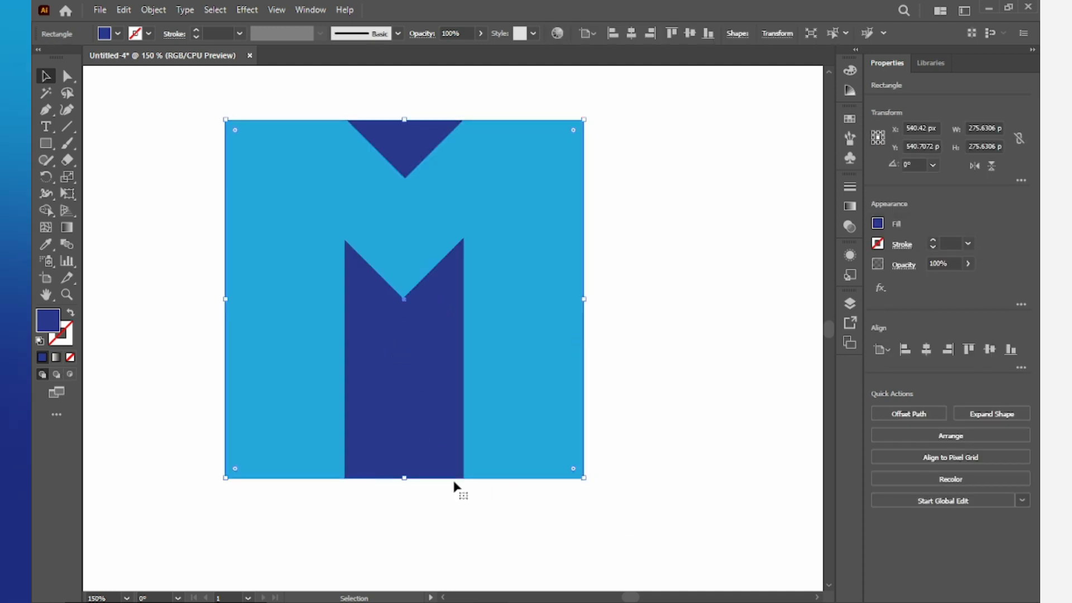
click(613, 497)
click(447, 450)
click(68, 77)
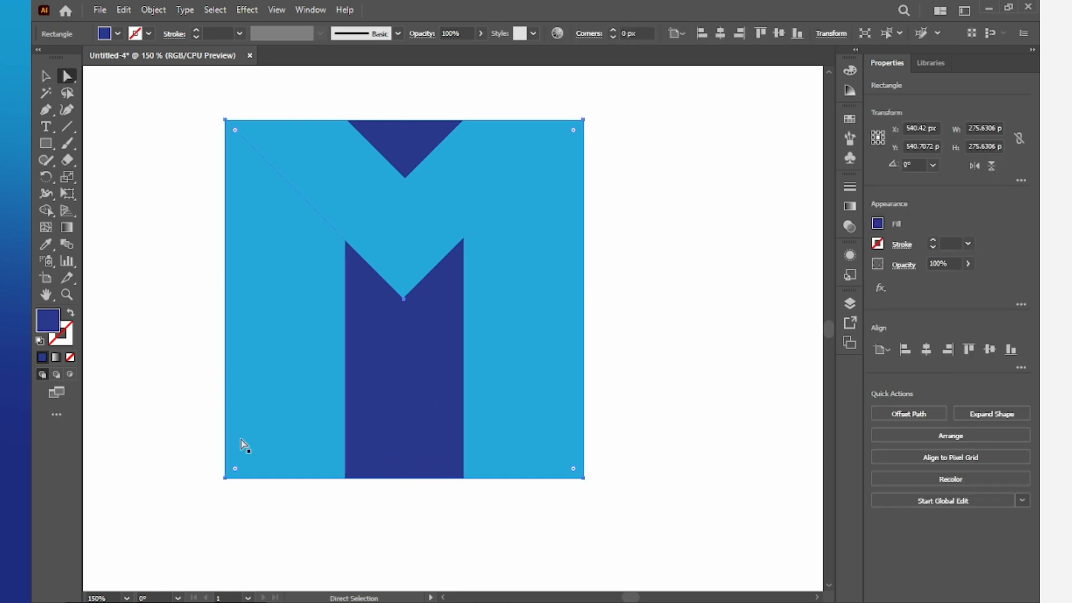
click(225, 478)
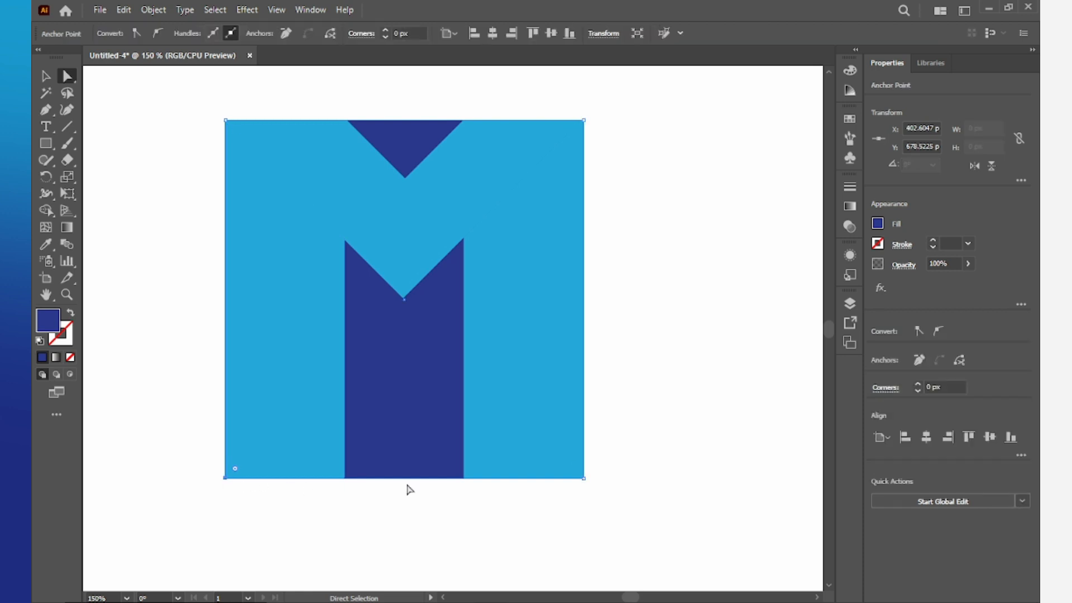
shift+click(584, 479)
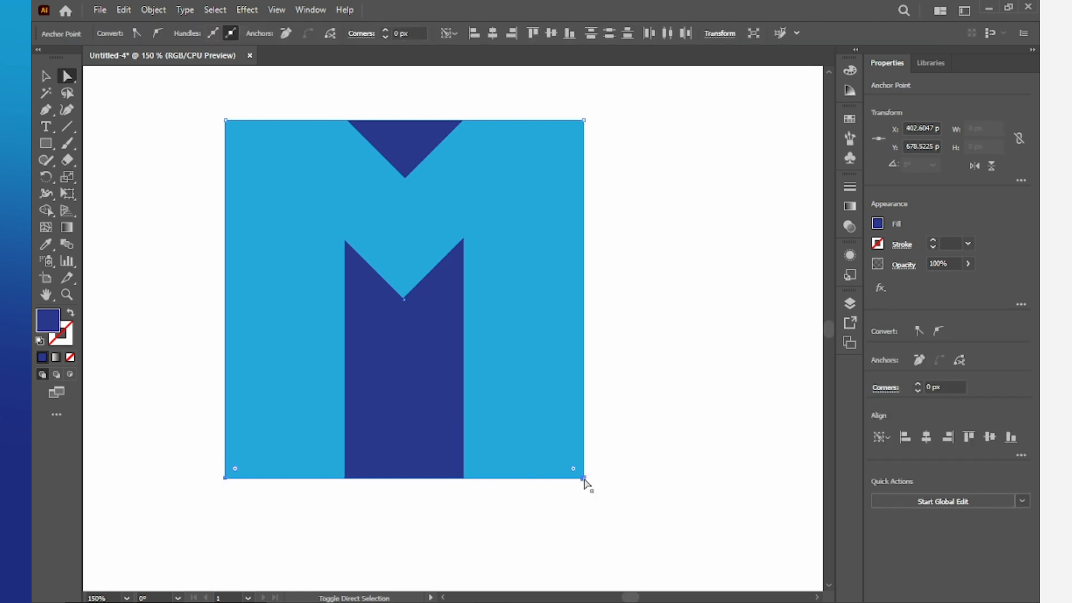
drag(574, 474, 459, 282)
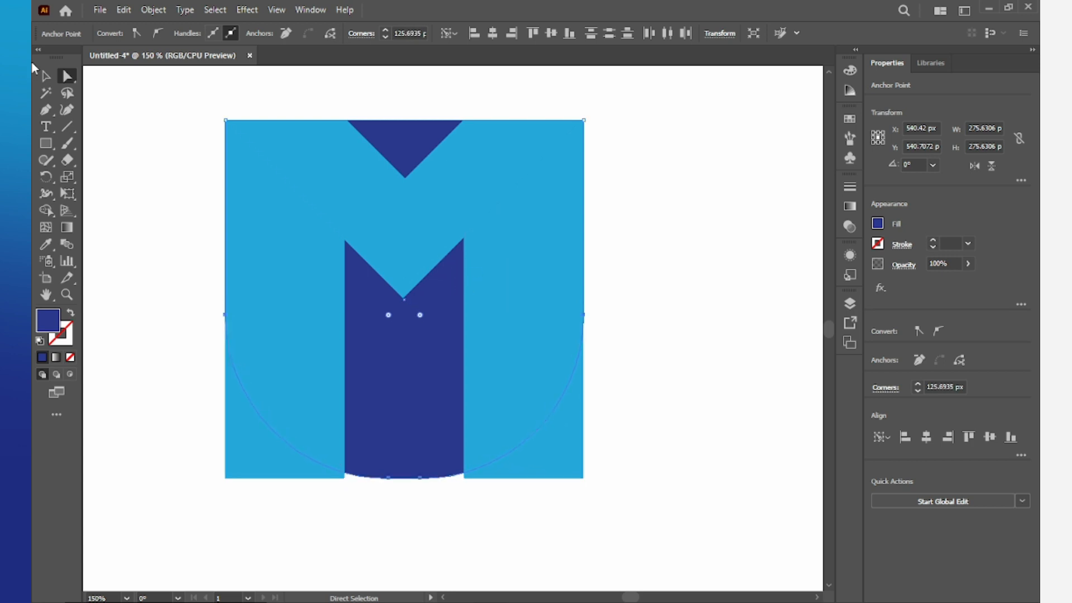
- Trim away the lower outer corners of both M stems outside the rounded rectangle with the Shape Builder
click(40, 75)
drag(168, 97, 675, 539)
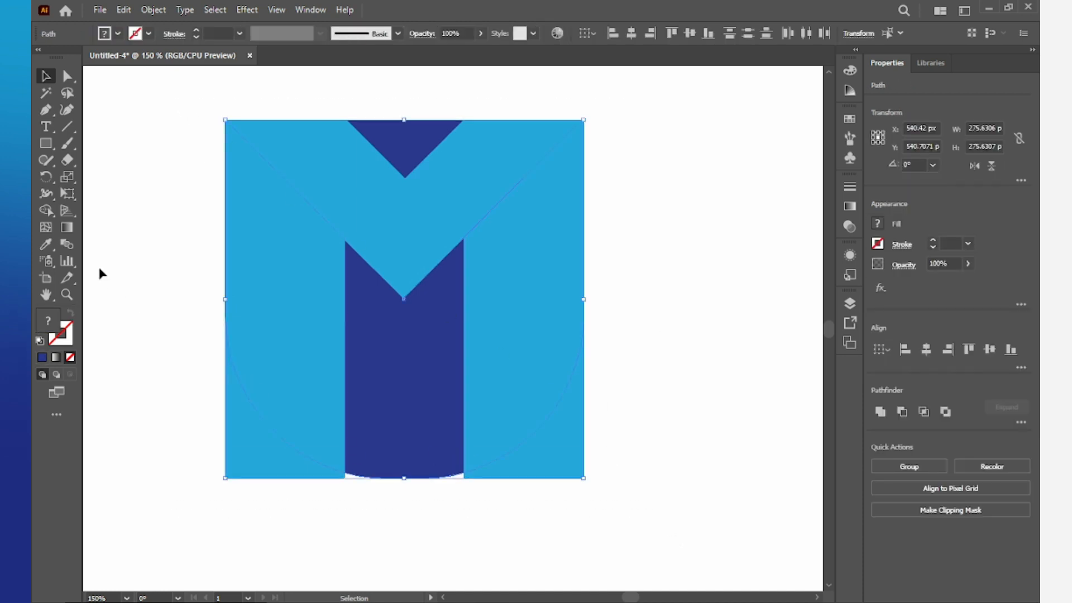
click(45, 210)
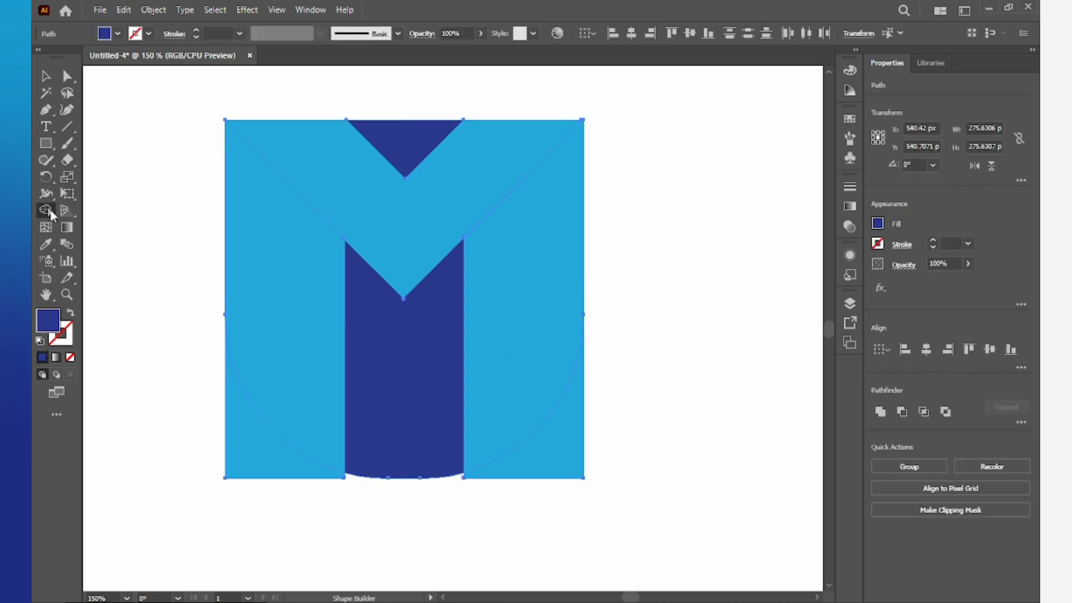
alt+click(277, 461)
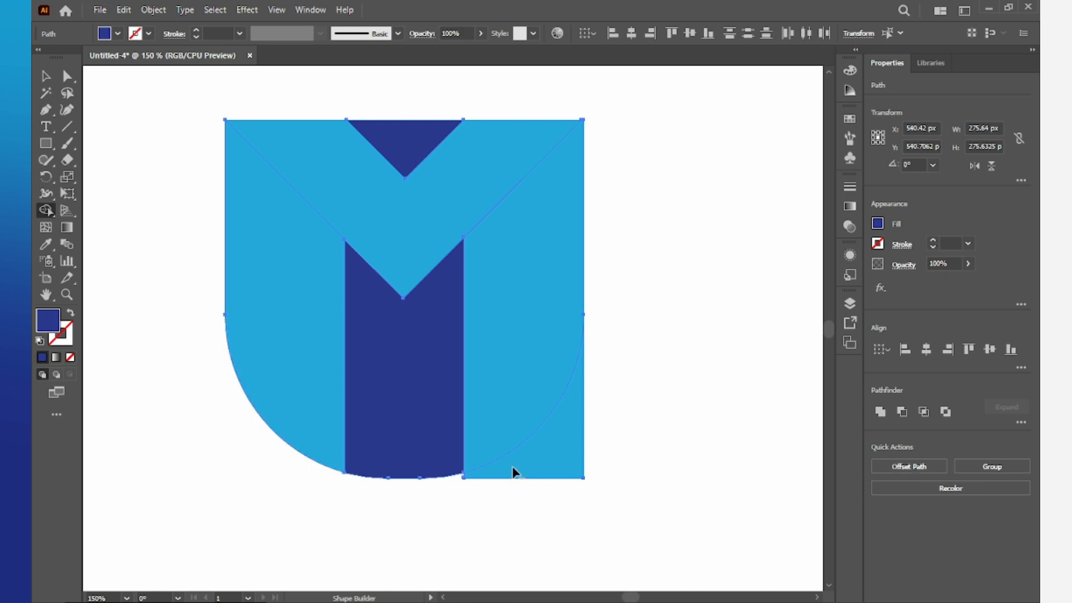
alt+click(555, 463)
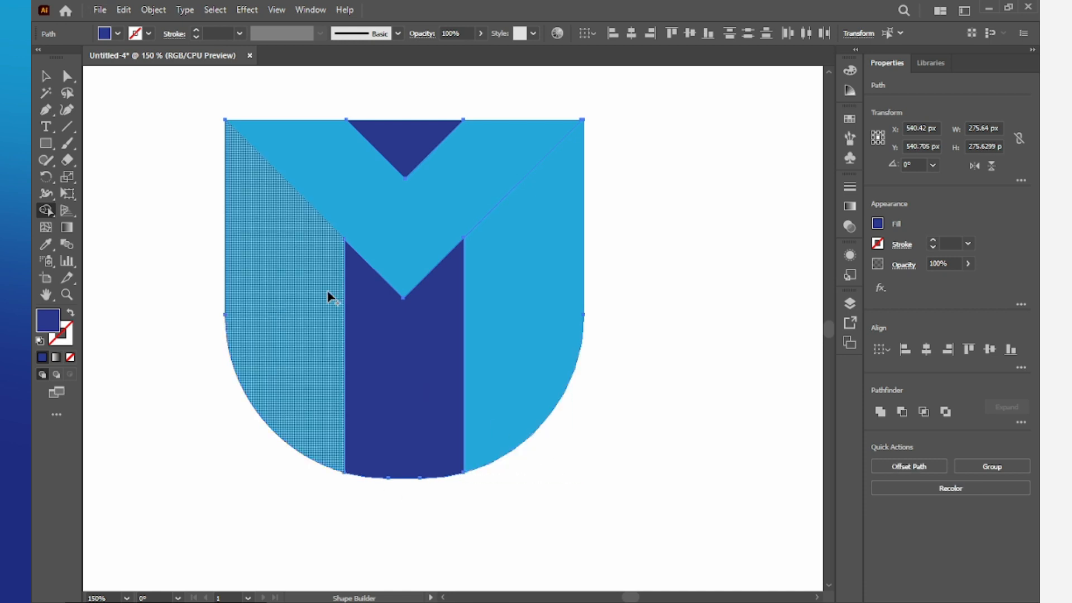
- Move the dark blue rounded shape out from behind the M to the empty area on its right
click(47, 75)
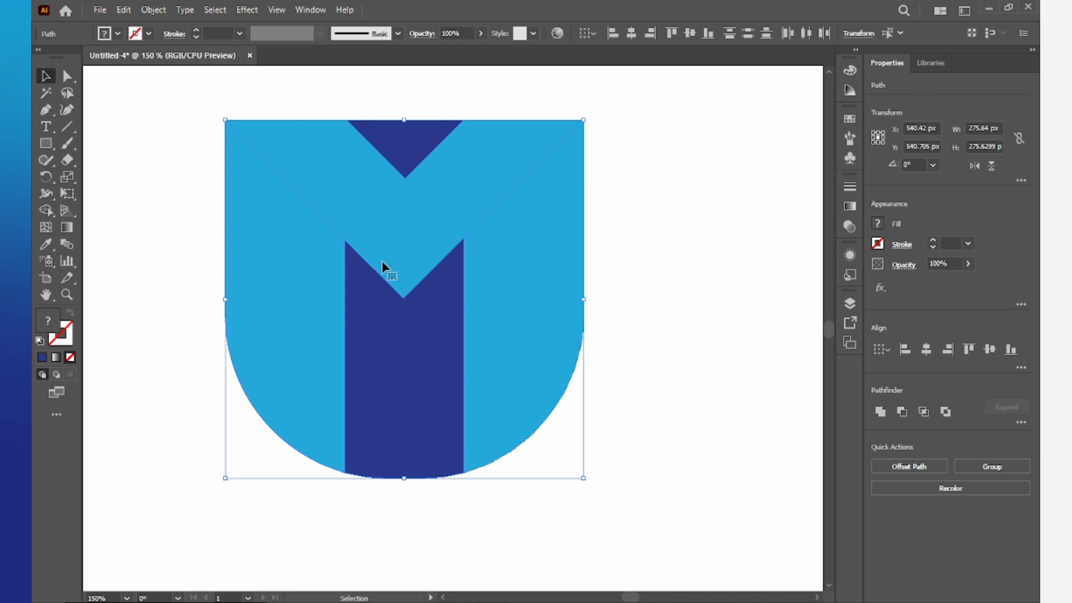
scroll(382, 261, down, 1)
right_click(398, 334)
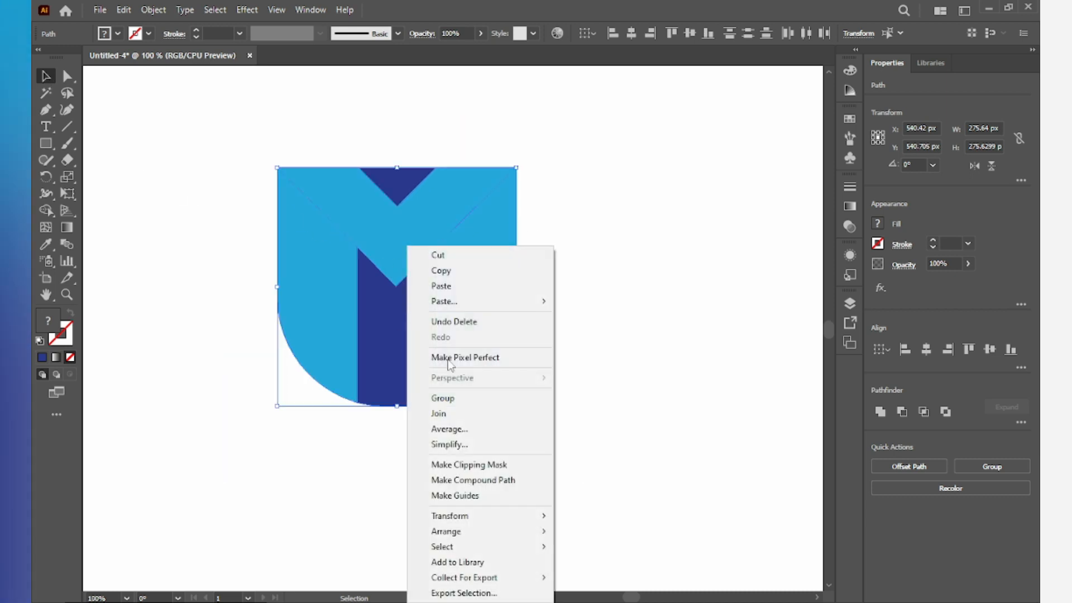
click(568, 242)
drag(403, 335, 685, 390)
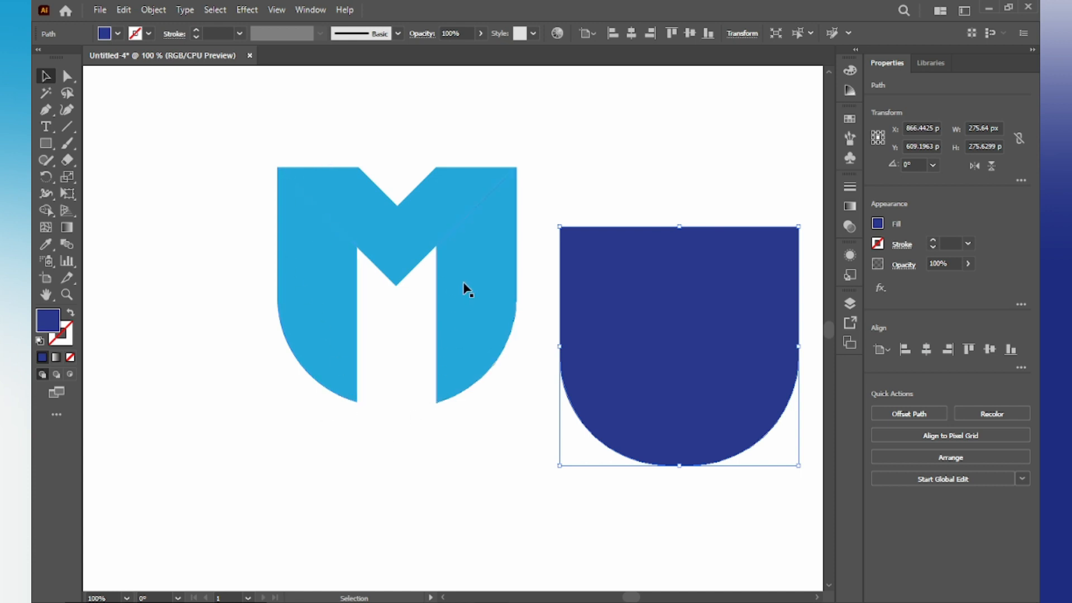
- Undo the last move of the dark blue shape and enlarge it from its centre to about 340 px wide behind the M
key(ctrl+z)
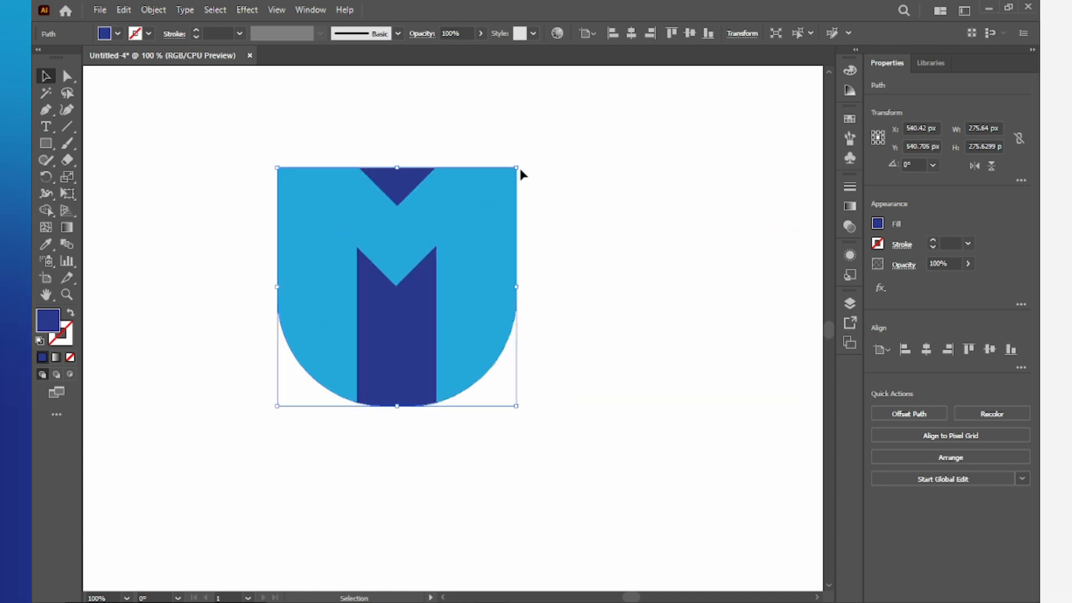
drag(517, 167, 551, 141)
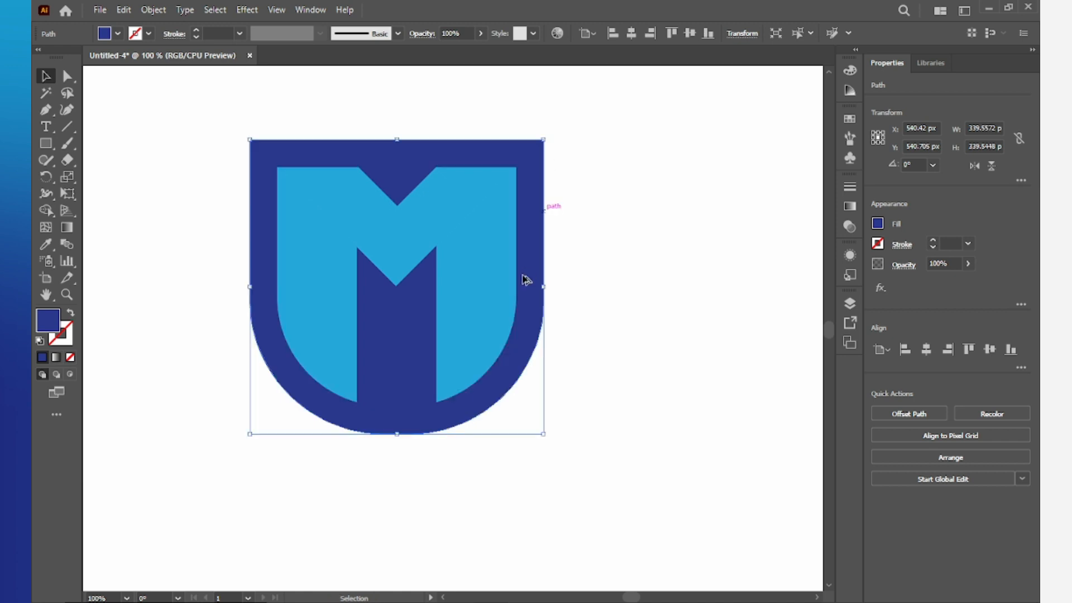
scroll(524, 279, down, 1)
scroll(544, 264, down, 1)
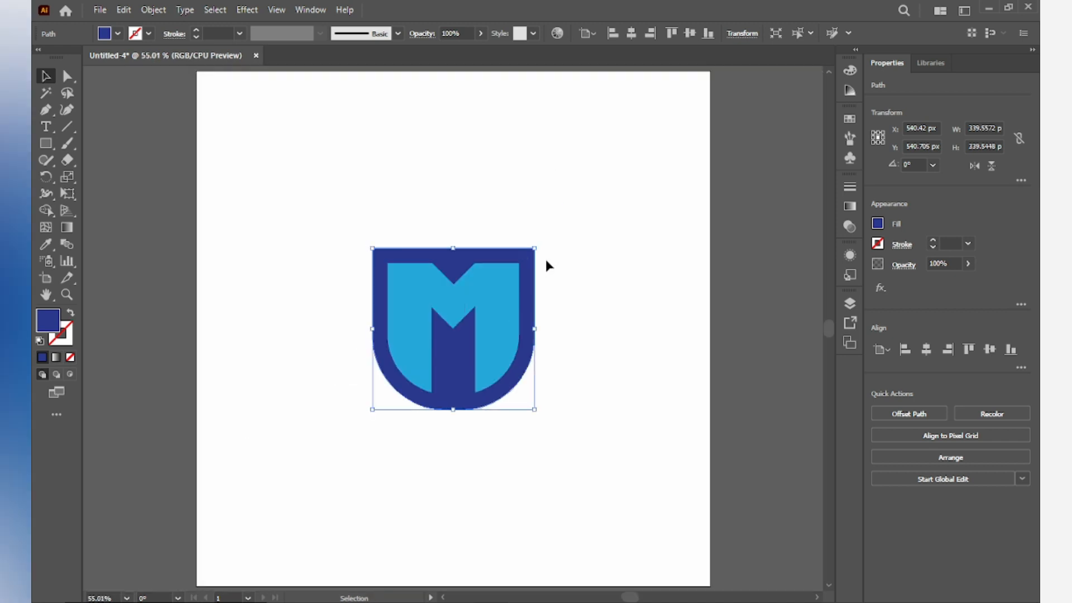
click(596, 266)
scroll(469, 324, up, 2)
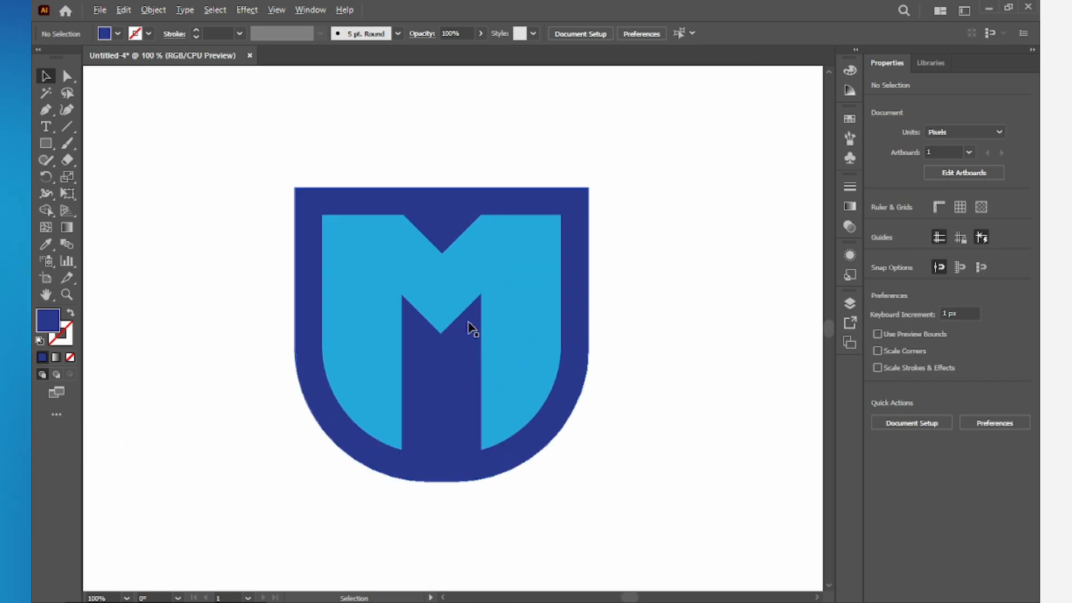
- With the Pen tool, draw a thin triangle from the left stem's upper outer corner to its inner notch corner and slightly down the stem's edge
scroll(351, 256, up, 2)
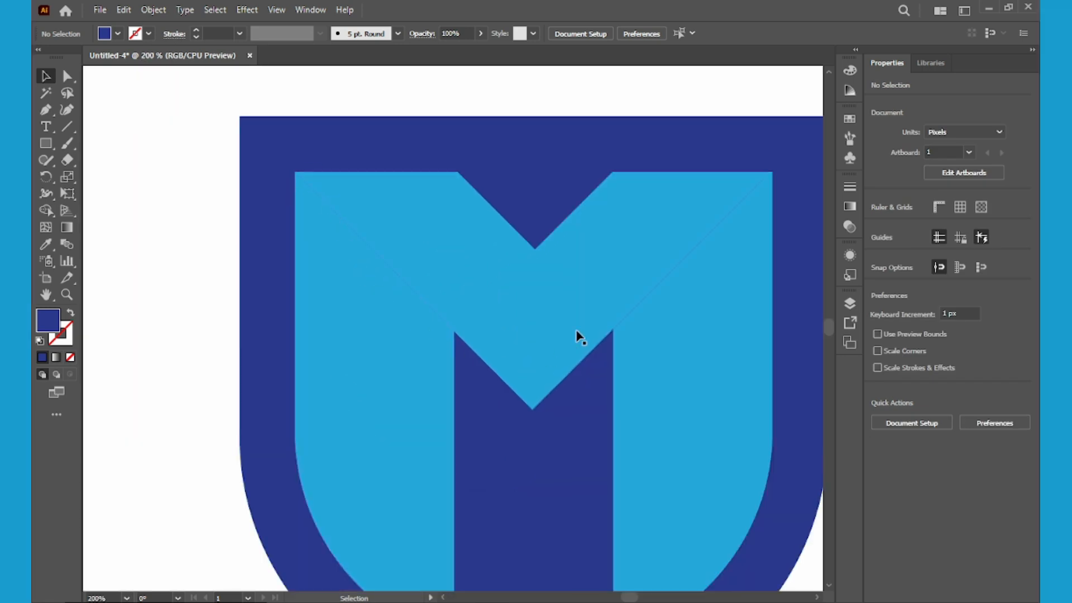
click(46, 110)
scroll(278, 210, up, 2)
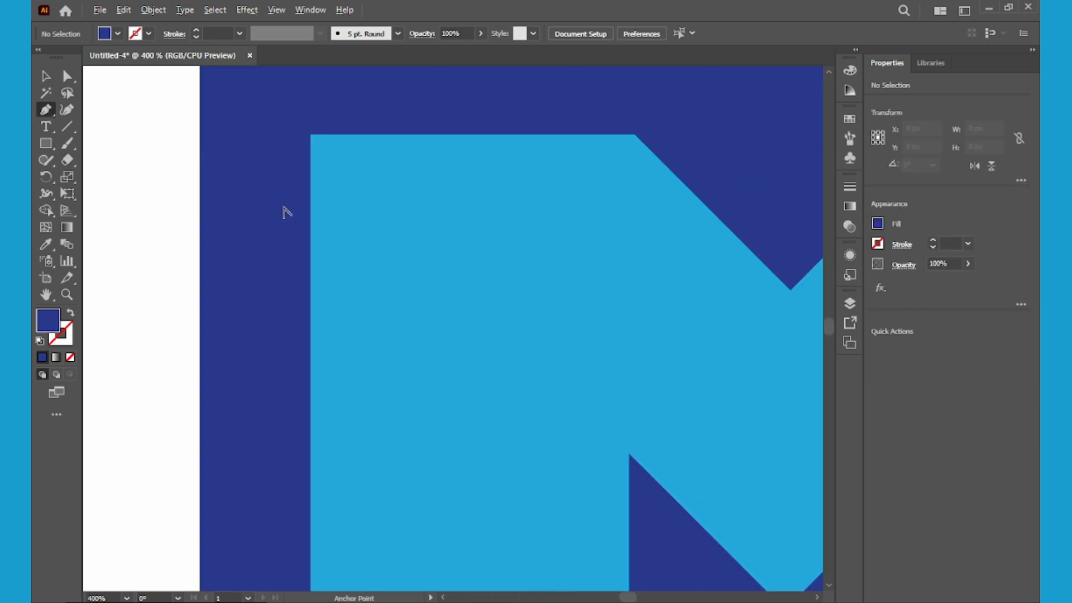
click(310, 135)
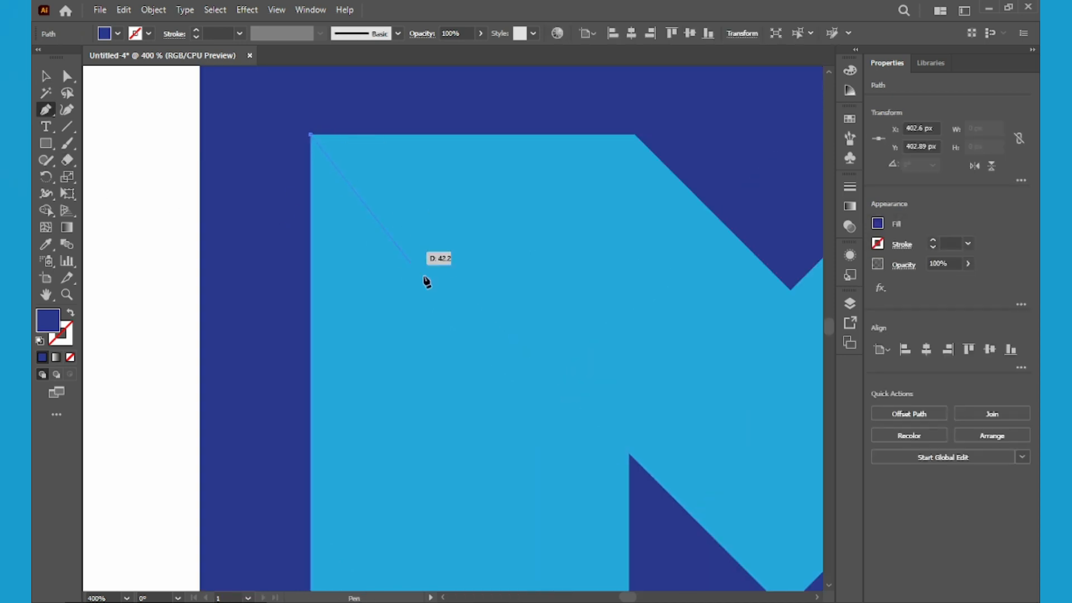
click(629, 454)
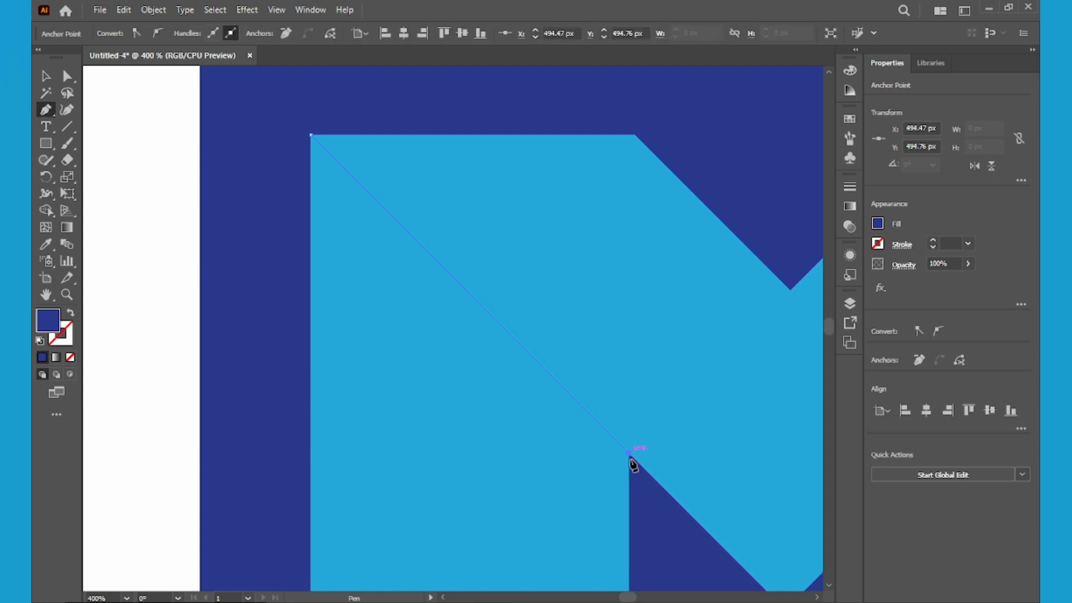
click(629, 511)
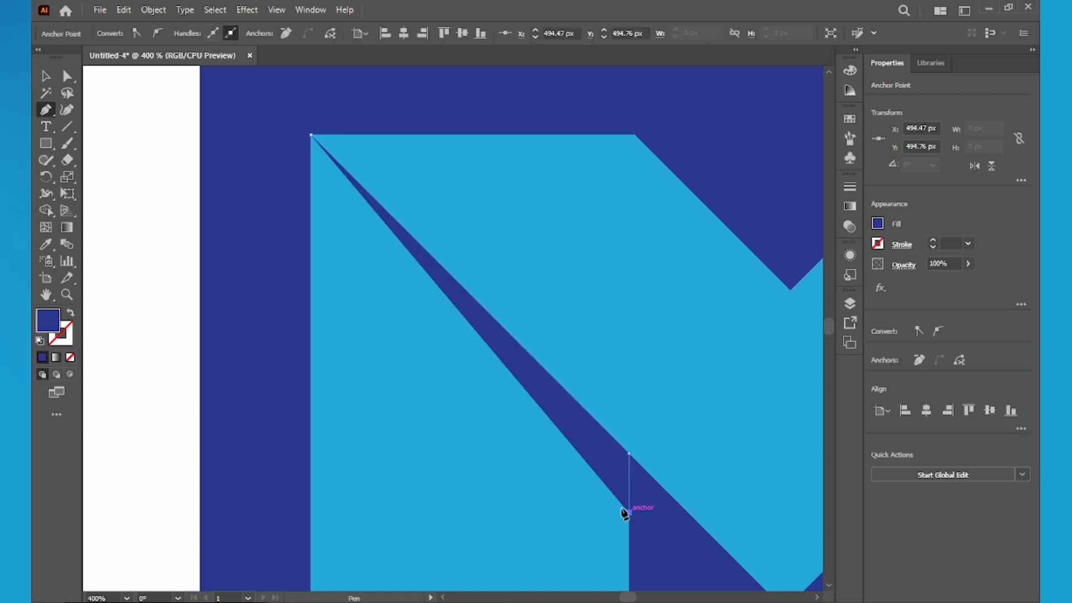
click(311, 136)
click(50, 78)
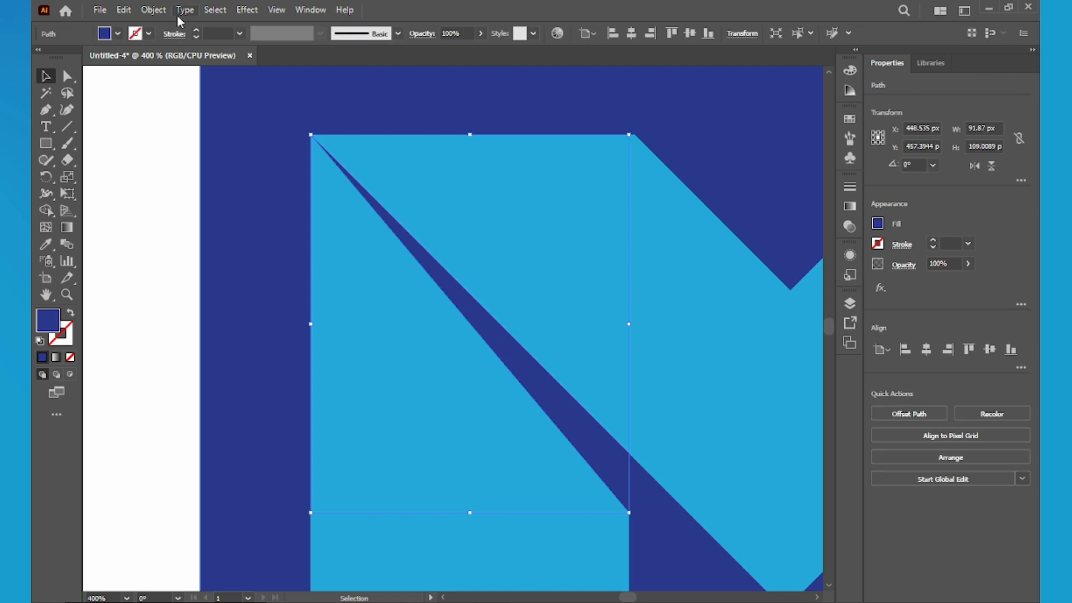
- Fill the thin triangle with black and set its opacity to 51%
click(118, 34)
click(168, 78)
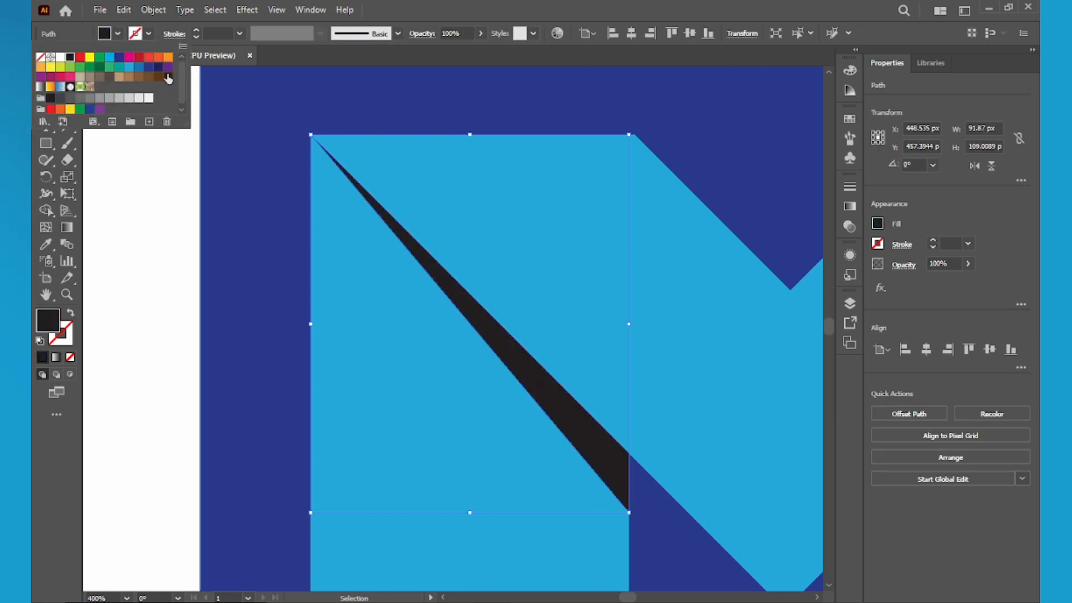
click(480, 35)
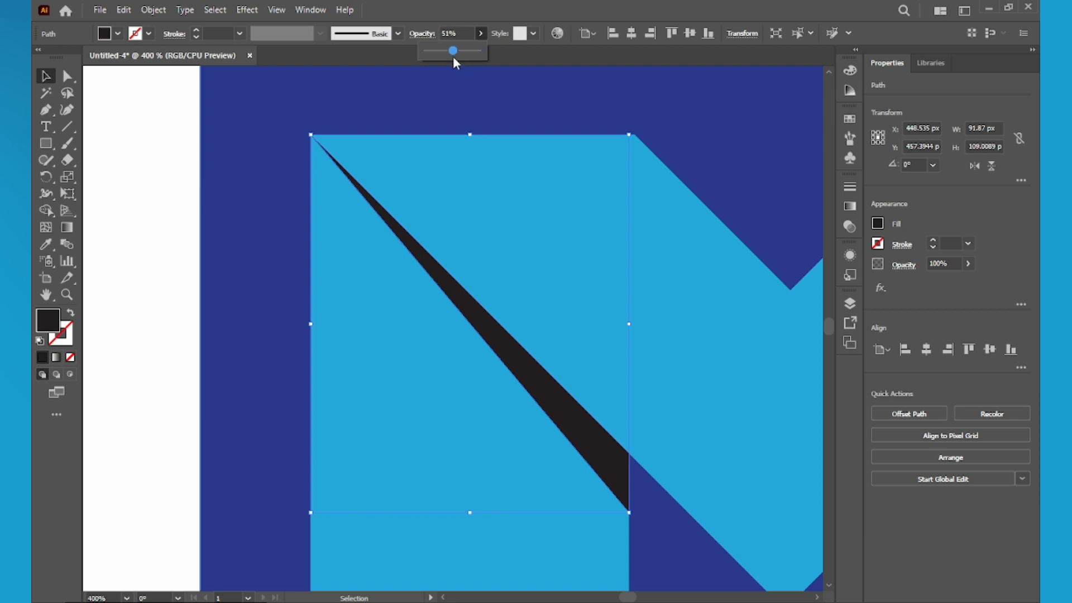
click(453, 55)
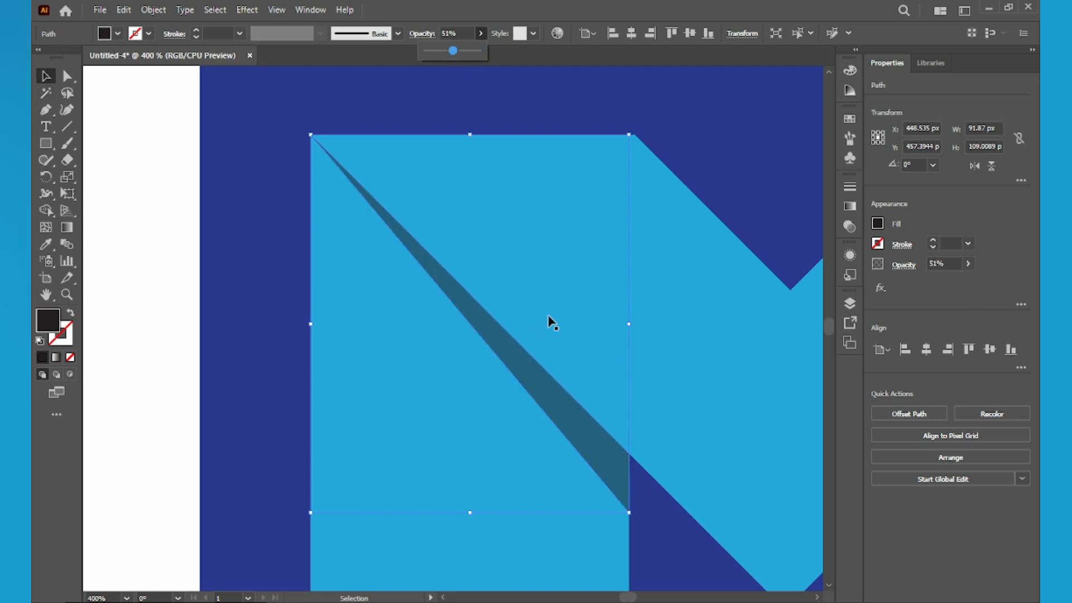
- Create a reflected copy of the shadow triangle and place it at the matching spot on the M's right stem
scroll(548, 322, down, 3)
drag(601, 363, 407, 309)
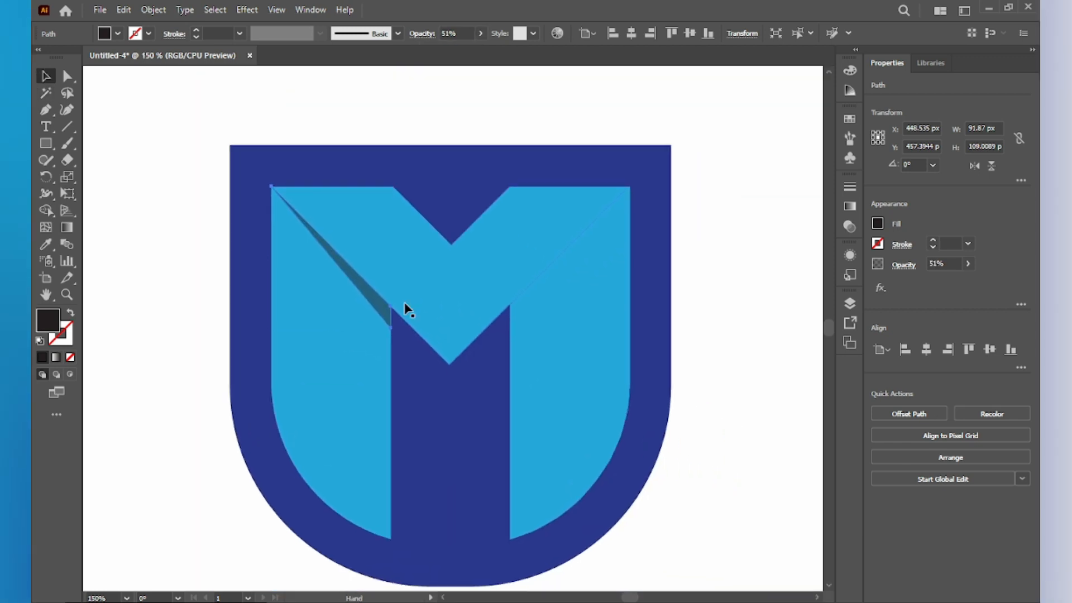
right_click(373, 304)
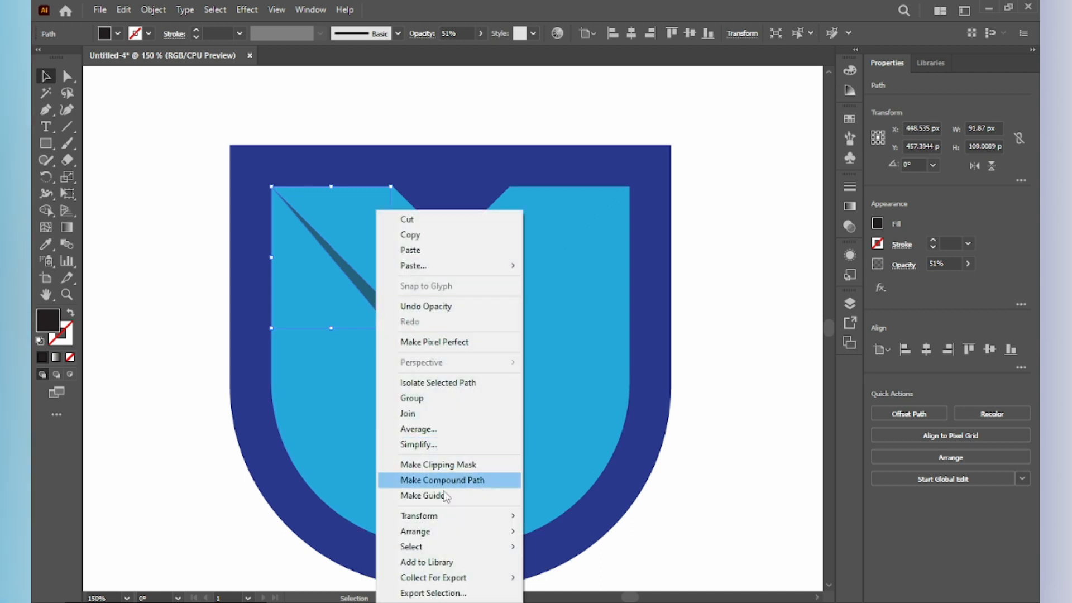
mouse_move(442, 514)
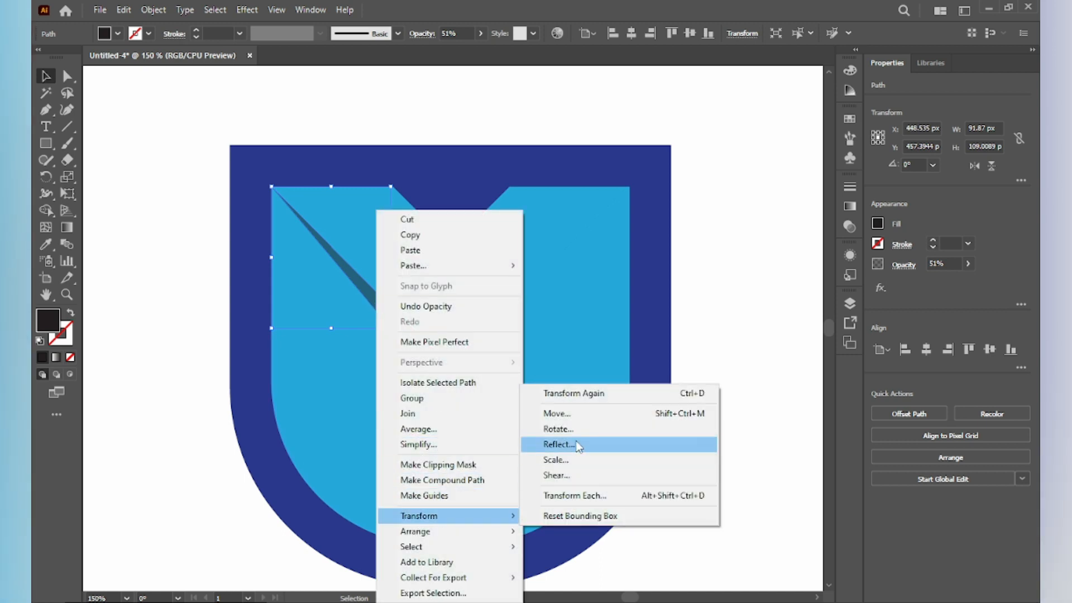
click(558, 444)
click(476, 396)
drag(287, 305, 525, 302)
- Shift the mirrored shadow triangle up so its corner meets the inner notch corner of the right stem
scroll(525, 312, up, 10)
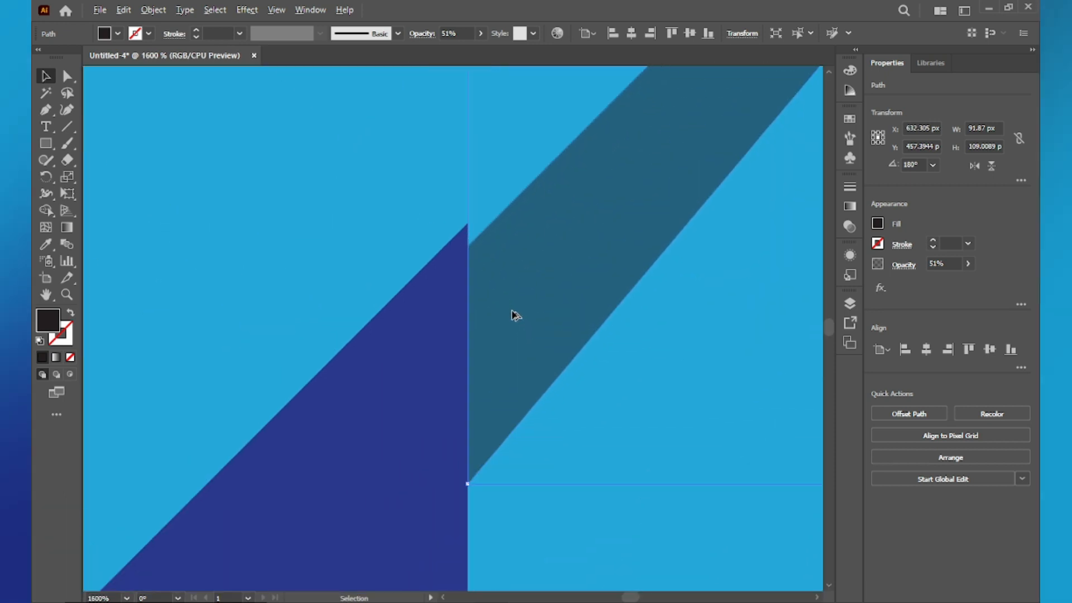
drag(503, 269, 505, 246)
drag(608, 272, 477, 375)
key(ctrl+z)
key(ctrl+z)
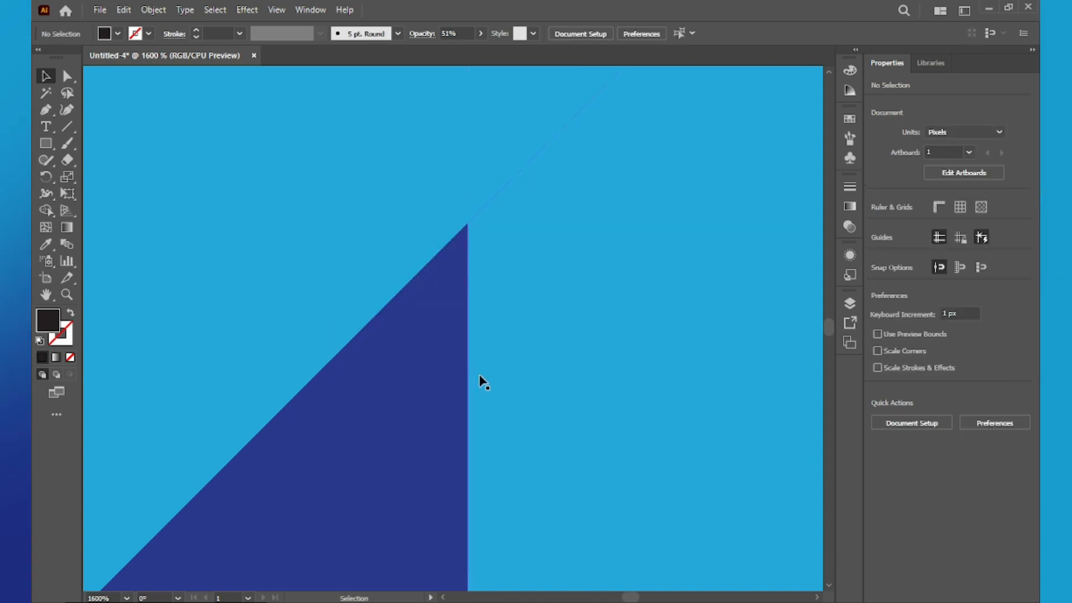
key(ctrl+shift+z)
drag(507, 371, 479, 382)
key(ctrl+z)
scroll(480, 381, down, 6)
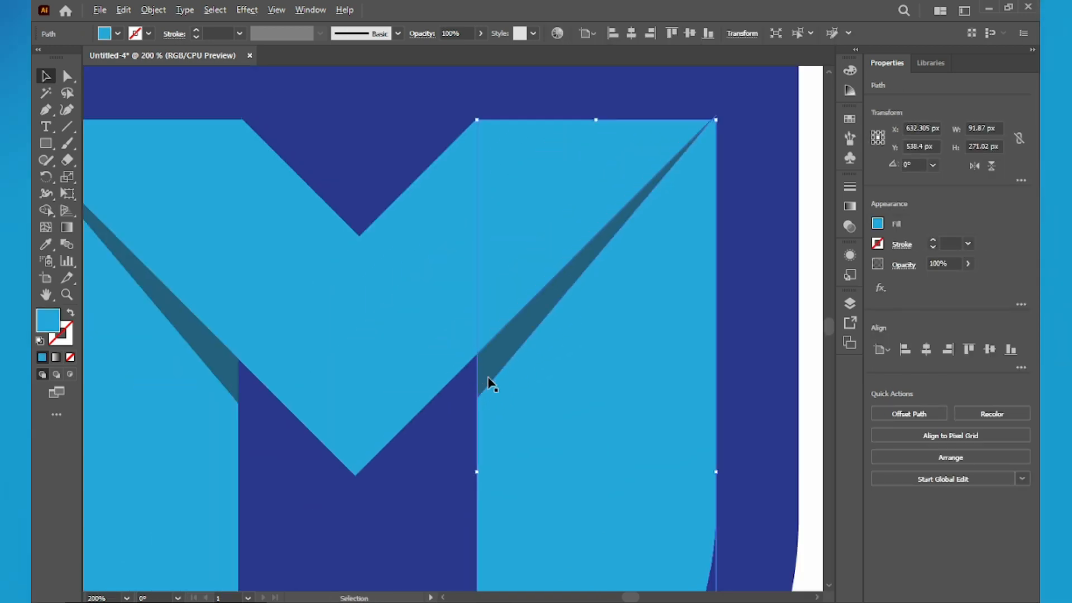
- Move the mirrored triangle's tip anchor point down onto the M's upper right outer corner
scroll(411, 346, up, 6)
scroll(504, 265, up, 3)
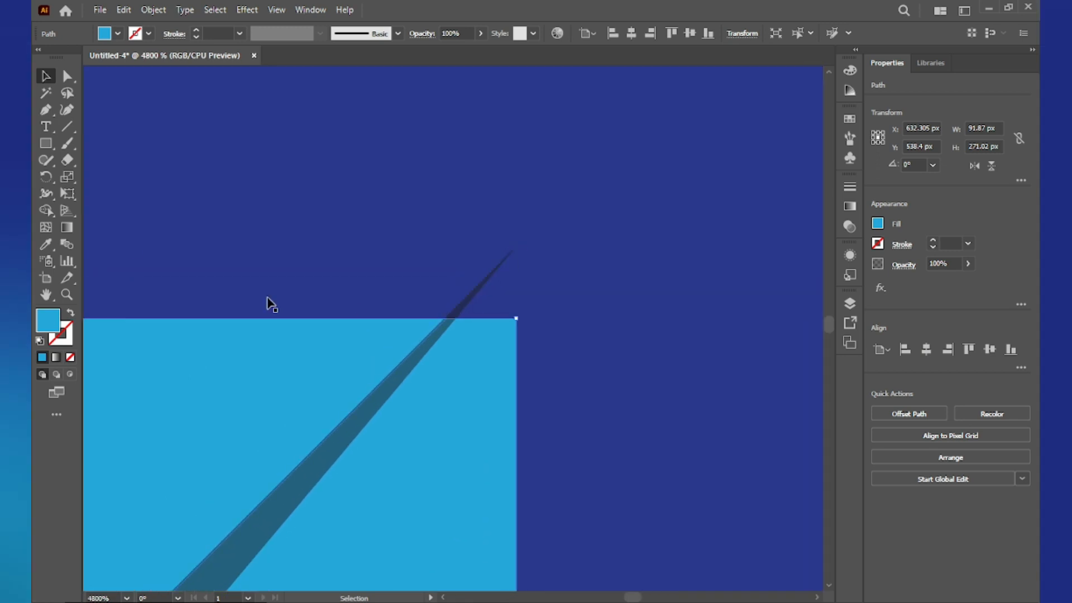
click(67, 76)
click(394, 366)
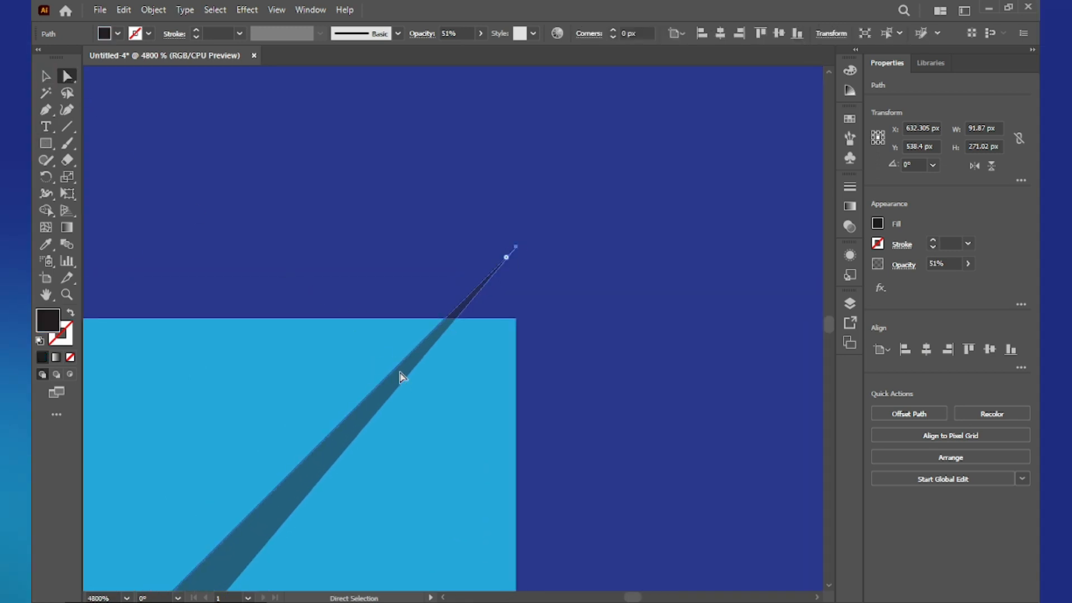
drag(515, 247, 517, 322)
drag(312, 514, 519, 289)
drag(268, 454, 517, 248)
drag(268, 527, 527, 187)
- Align the mirrored triangle's upper inner anchor point exactly with the right stem's inner notch corner
scroll(305, 438, down, 6)
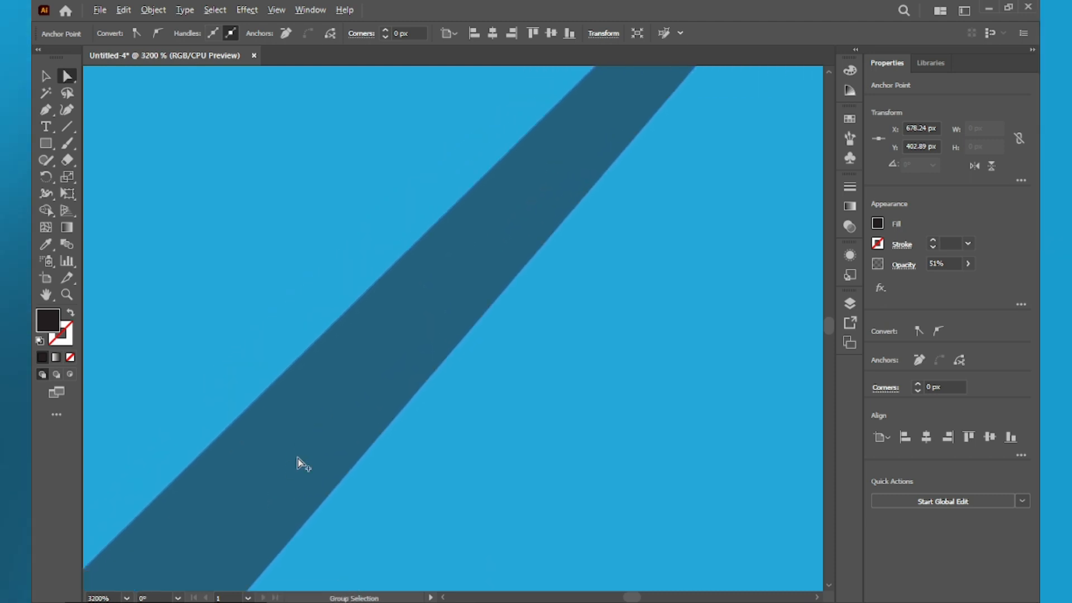
scroll(335, 430, down, 2)
scroll(368, 394, up, 8)
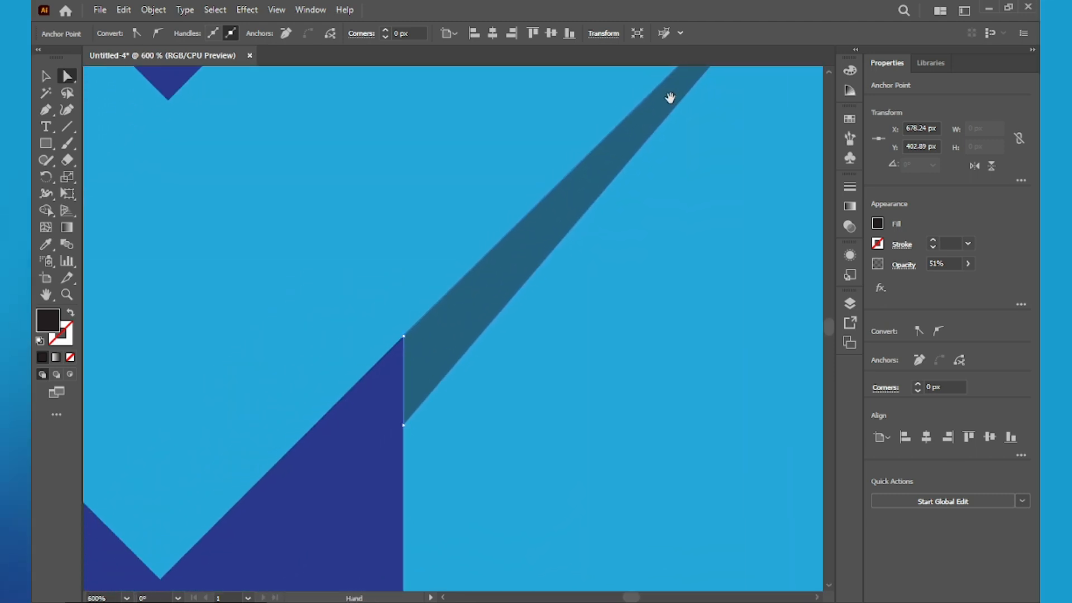
scroll(421, 435, up, 4)
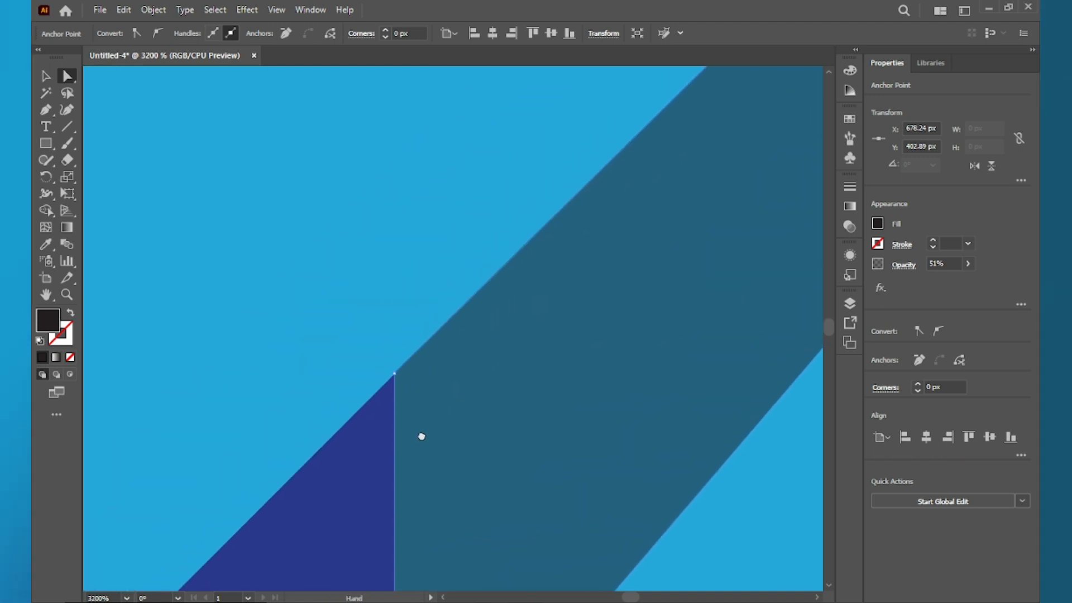
scroll(373, 337, up, 1)
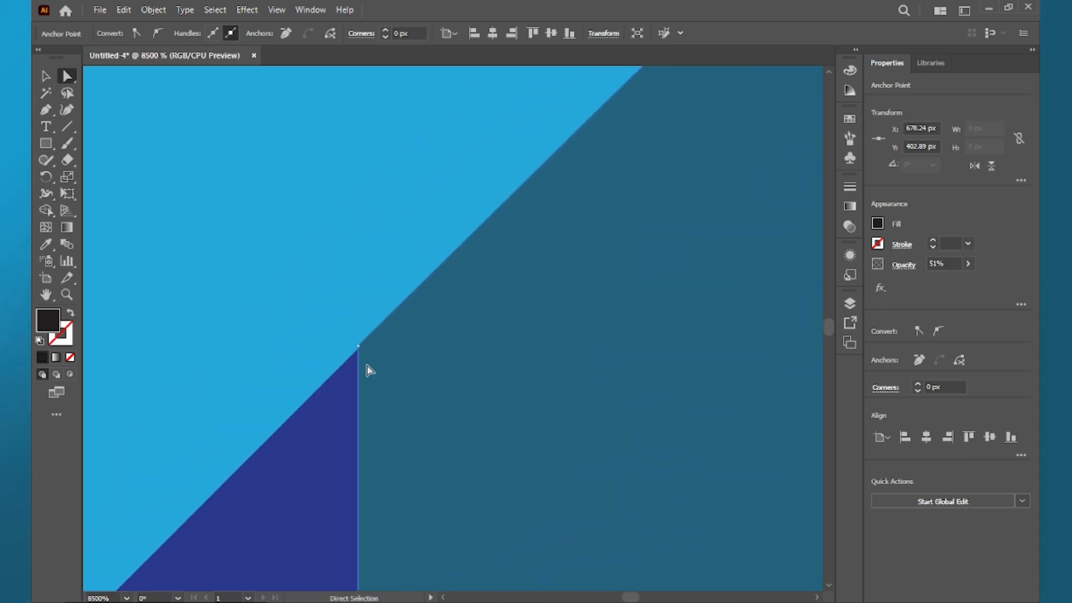
scroll(366, 362, up, 3)
drag(339, 385, 435, 84)
drag(315, 406, 307, 358)
drag(372, 455, 351, 391)
- Align the mirrored triangle's lowest anchor point with the right stem's inner edge, and fit the artboard in view with nothing selected
scroll(355, 444, down, 1)
drag(375, 522, 362, 120)
drag(343, 465, 366, 168)
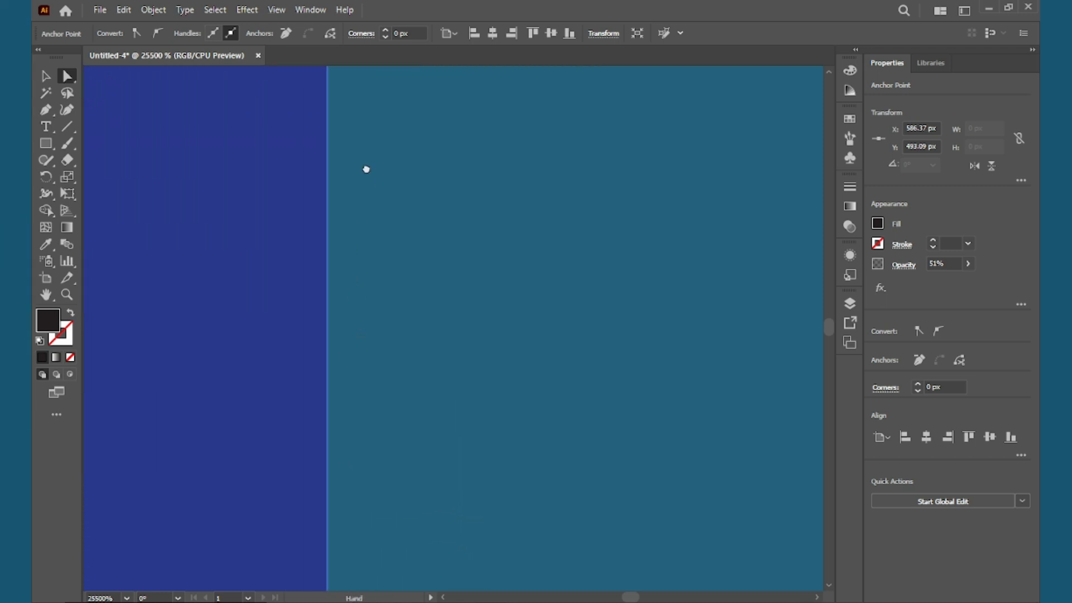
scroll(375, 349, down, 4)
drag(379, 516, 367, 130)
drag(355, 454, 394, 74)
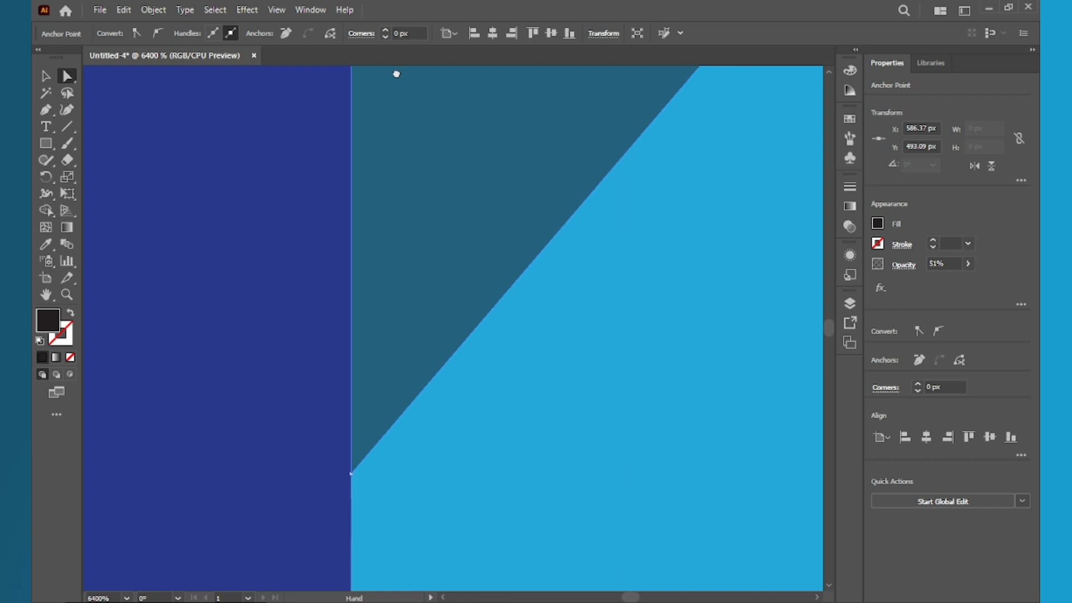
scroll(368, 477, up, 7)
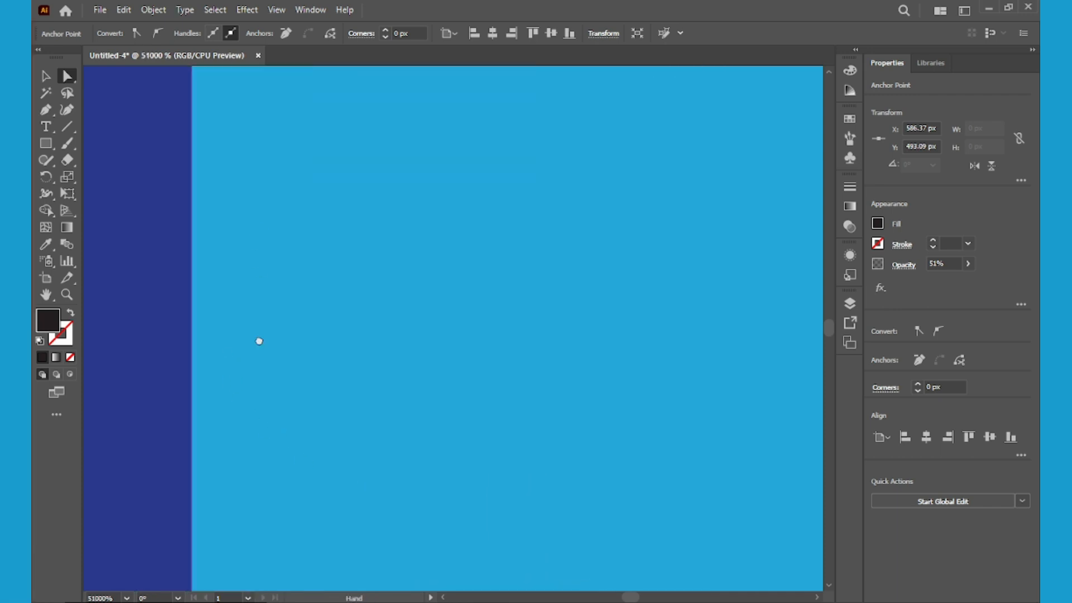
drag(258, 340, 323, 534)
scroll(321, 208, up, 2)
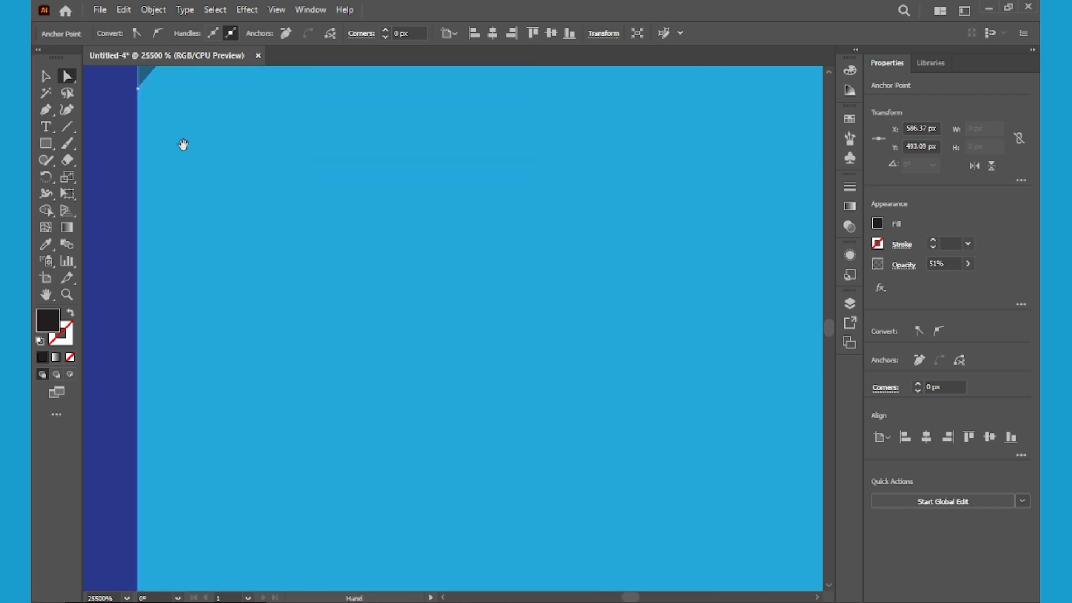
drag(182, 145, 364, 450)
scroll(331, 403, up, 1)
drag(221, 121, 224, 135)
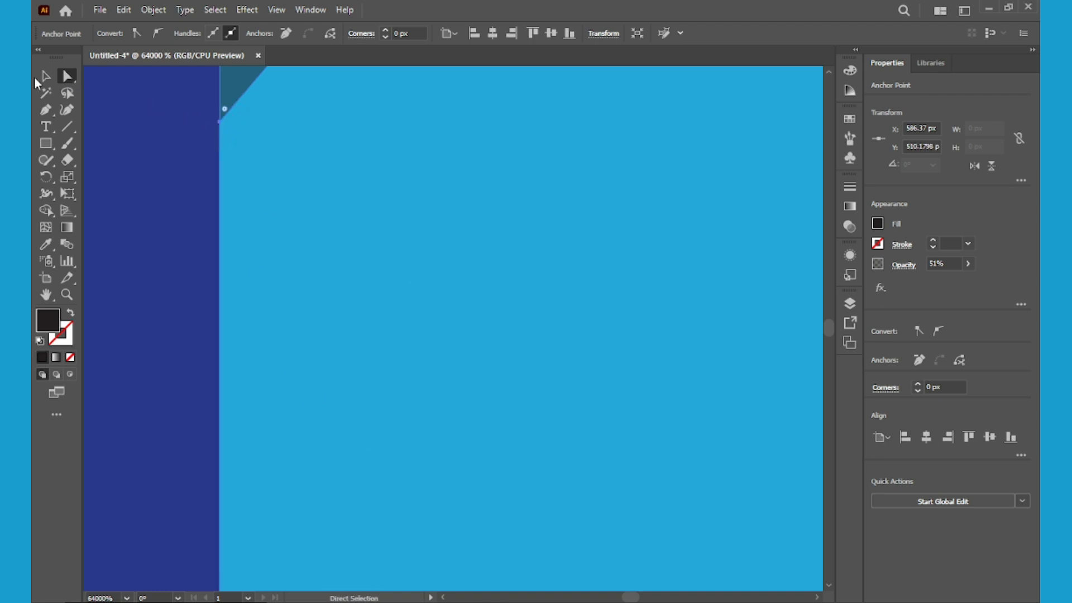
scroll(300, 276, down, 2)
key(ctrl+0)
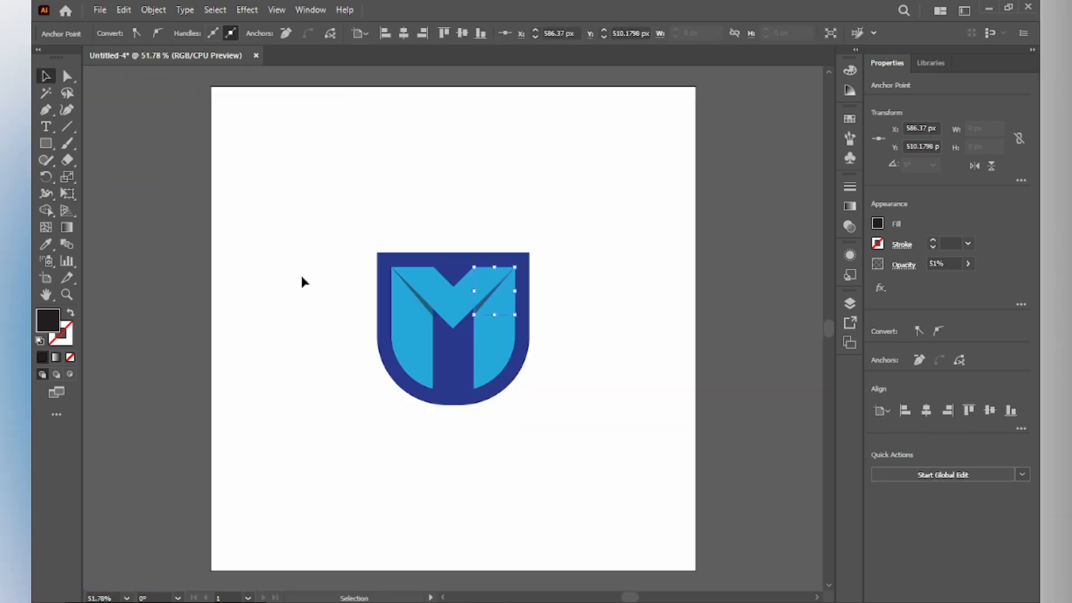
click(631, 280)
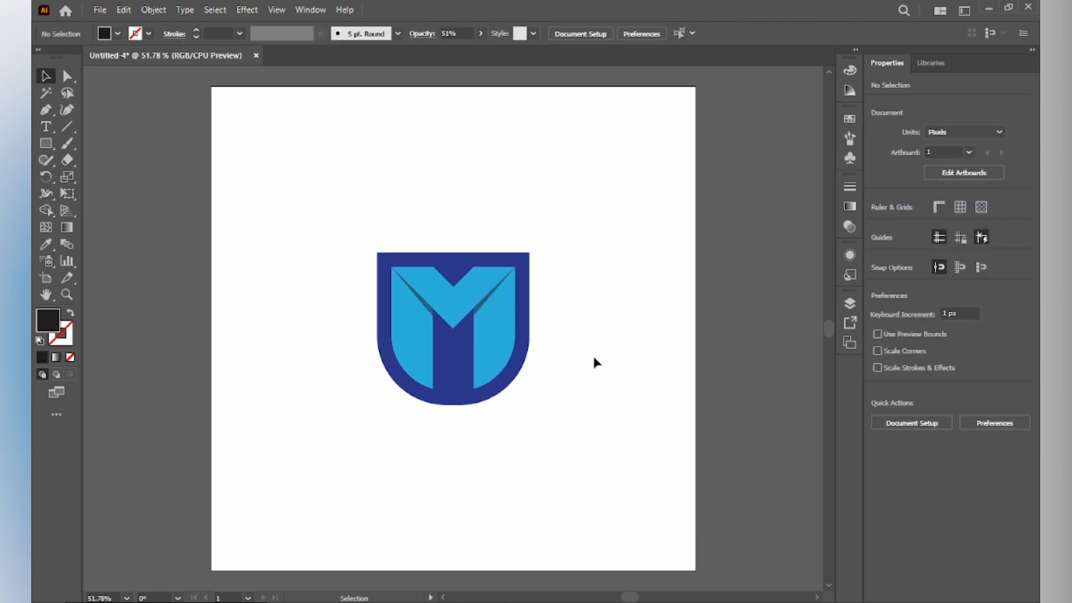
- Give the dark blue shield shape a black 1 pt stroke
click(528, 288)
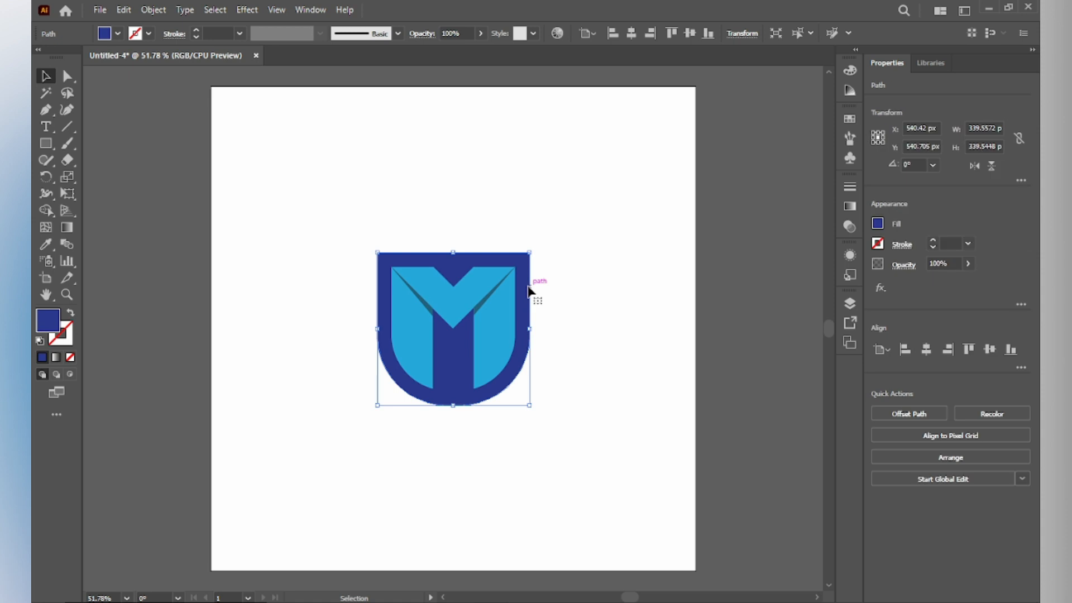
click(148, 34)
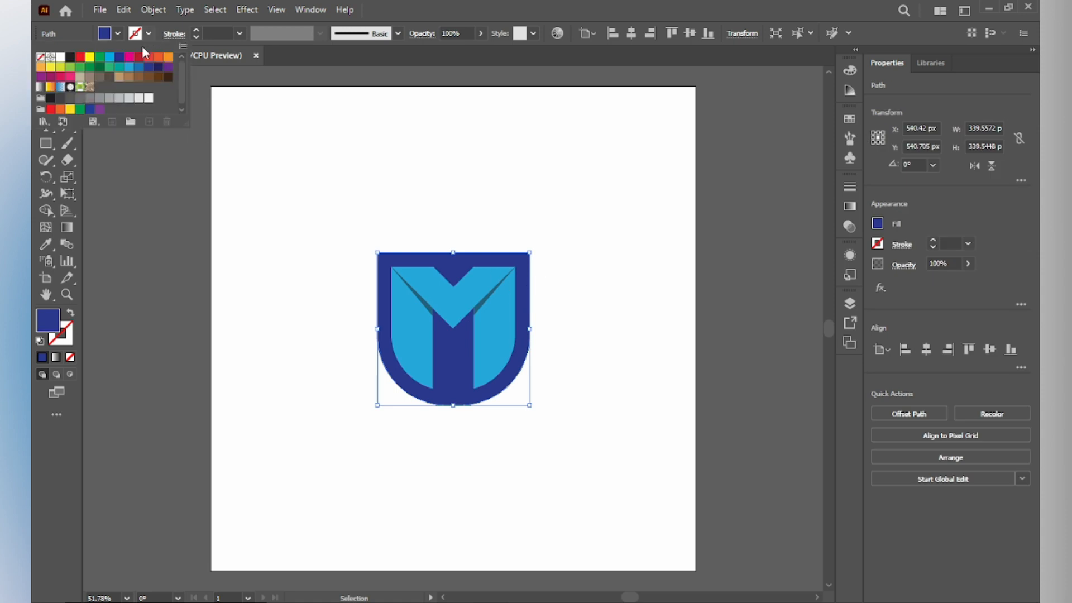
click(71, 57)
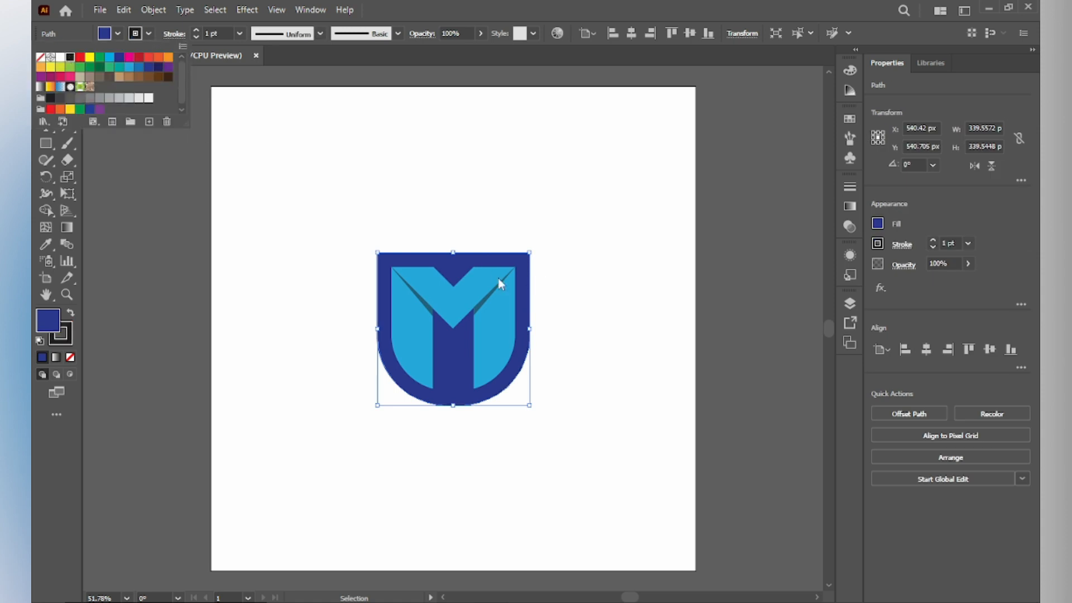
- Set the dark blue shield's stroke weight to 10 pt
click(309, 145)
double_click(230, 31)
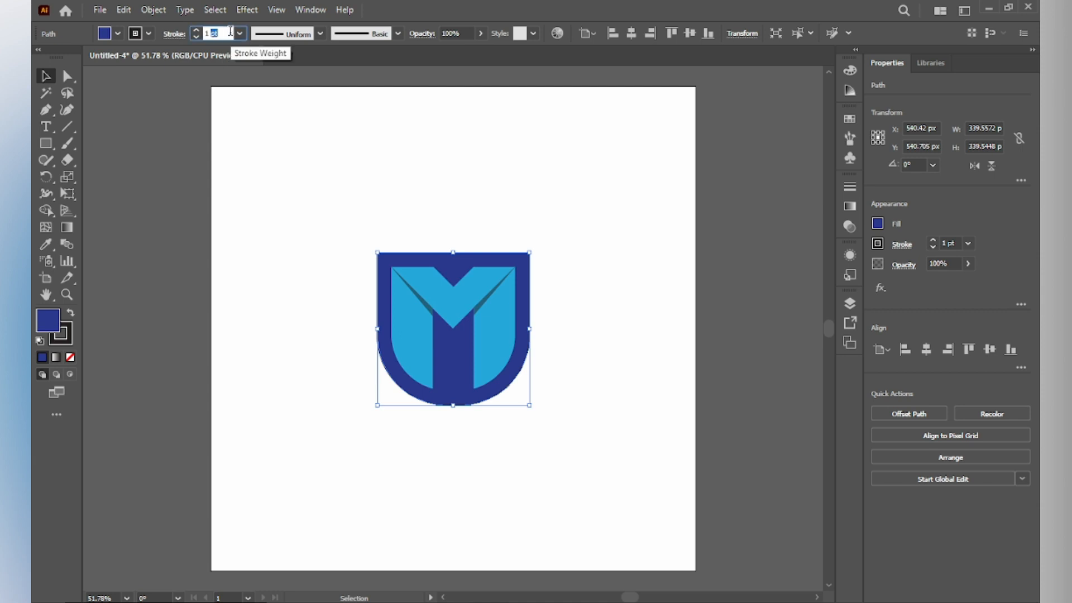
text(0)
key(Return)
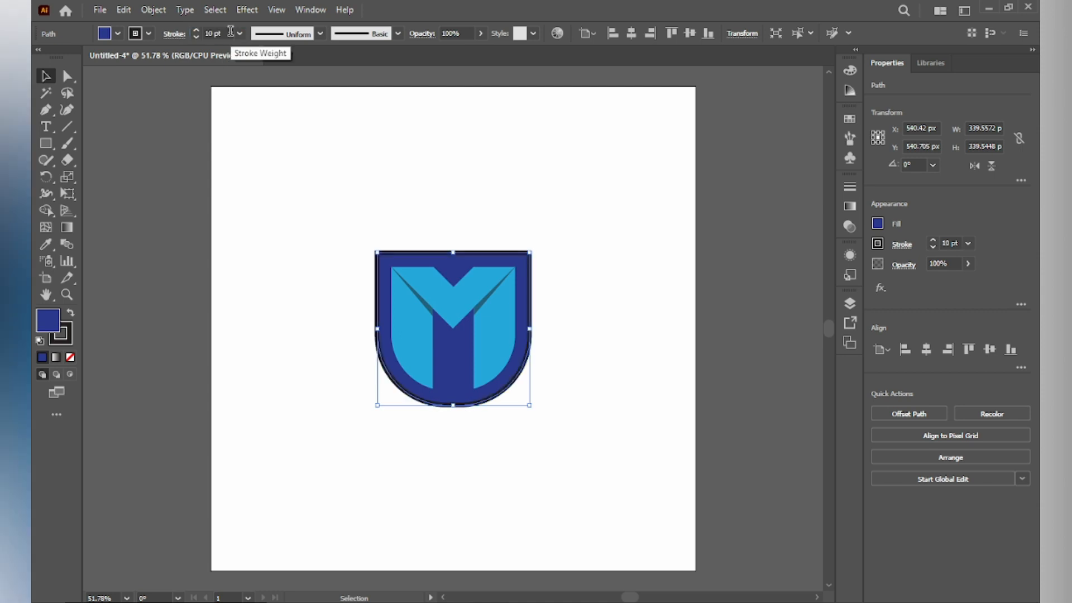
click(589, 240)
- Set the dark blue shield's stroke weight to 15 pt and deselect it
mouse_move(590, 211)
mouse_down()
mouse_move(557, 268)
mouse_move(525, 289)
mouse_up()
click(226, 33)
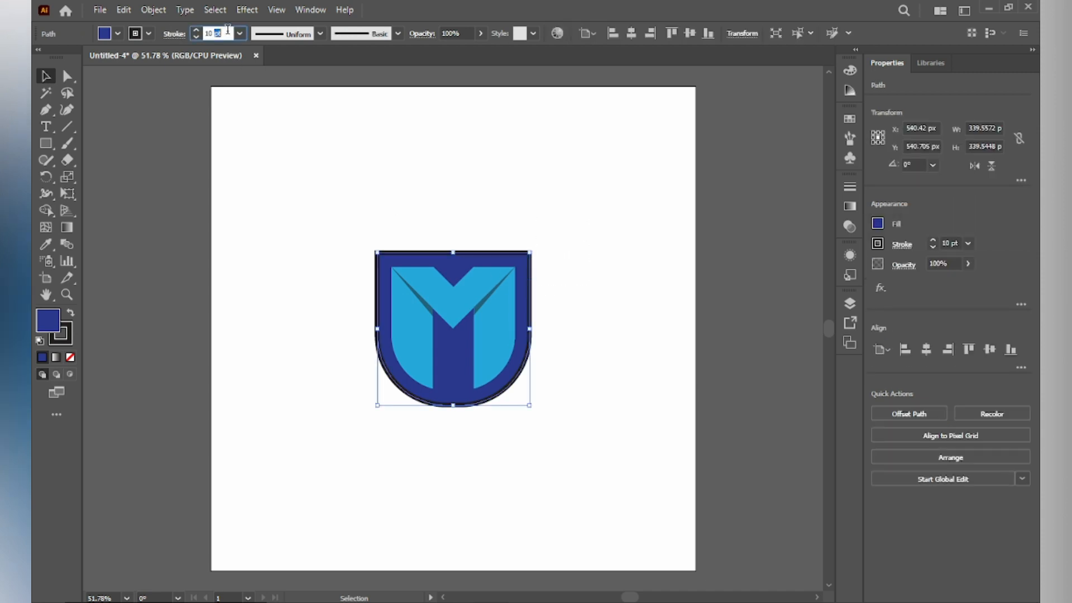
text(15)
key(Return)
click(568, 217)
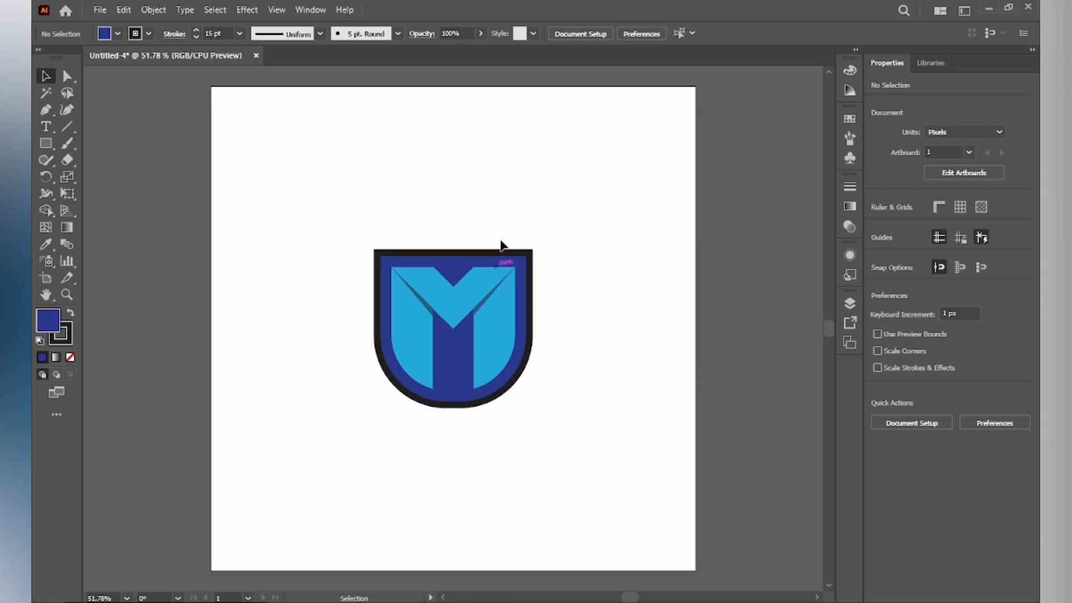
- Group the shield, the letter M and its fold shadows into one object
drag(617, 183, 308, 495)
right_click(430, 311)
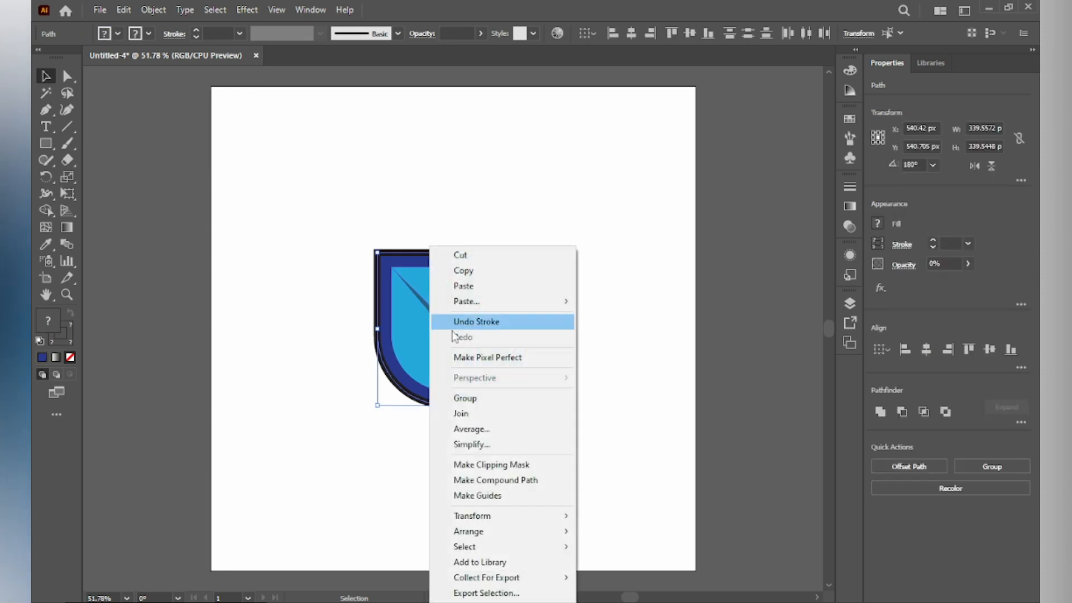
click(480, 397)
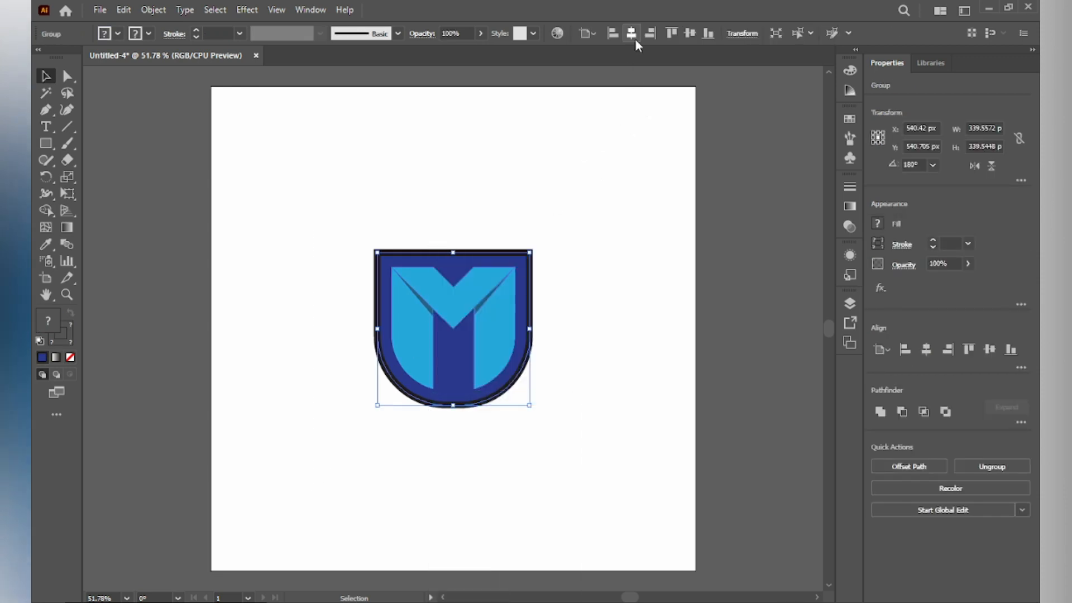
- Centre the logo group on the artboard and move it slightly upward along the vertical centre line
click(696, 34)
click(638, 192)
drag(462, 364, 470, 322)
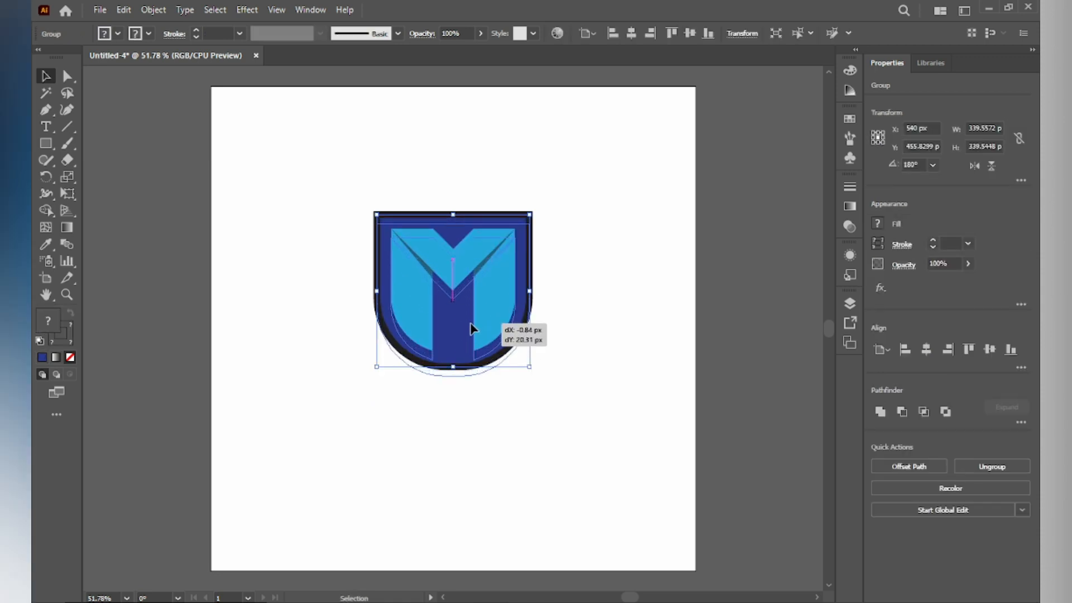
click(596, 305)
- Draw a rectangle of about 1083 × 1083 px covering the whole artboard and remove its stroke
key(m)
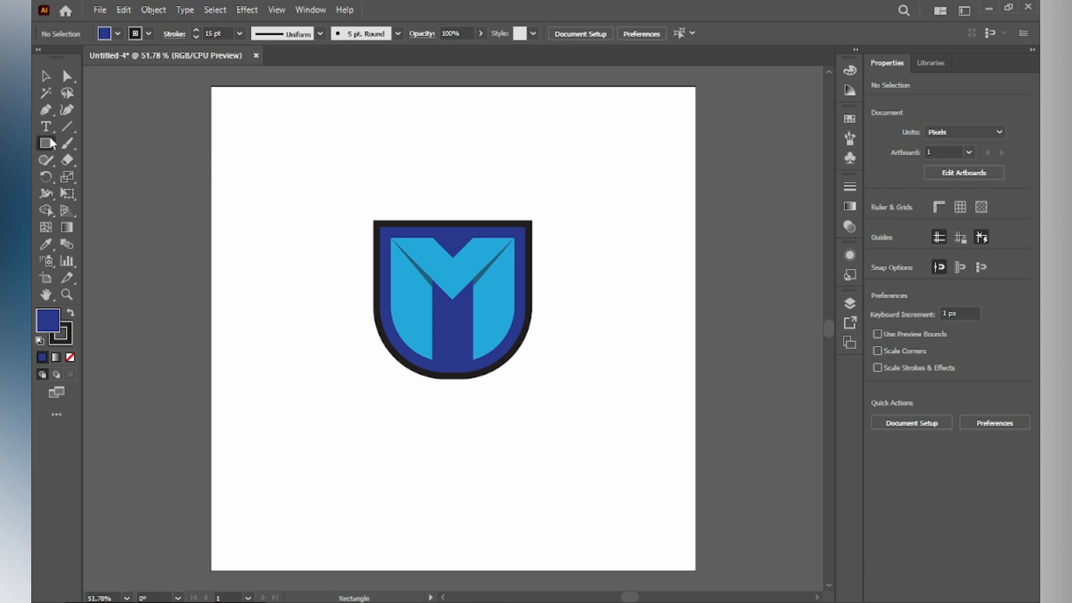
drag(212, 87, 698, 570)
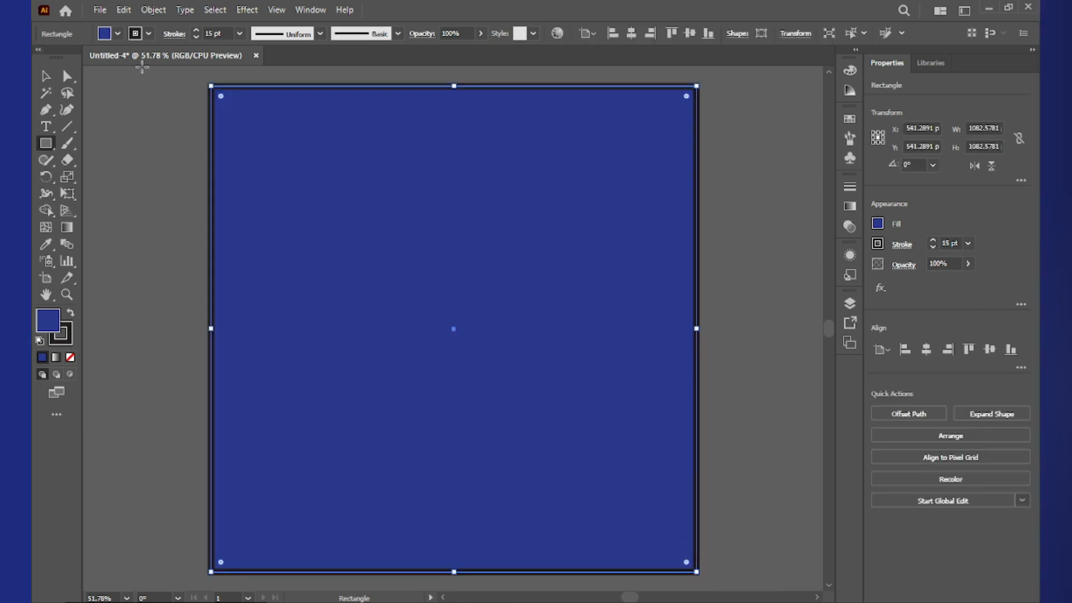
click(148, 34)
click(40, 57)
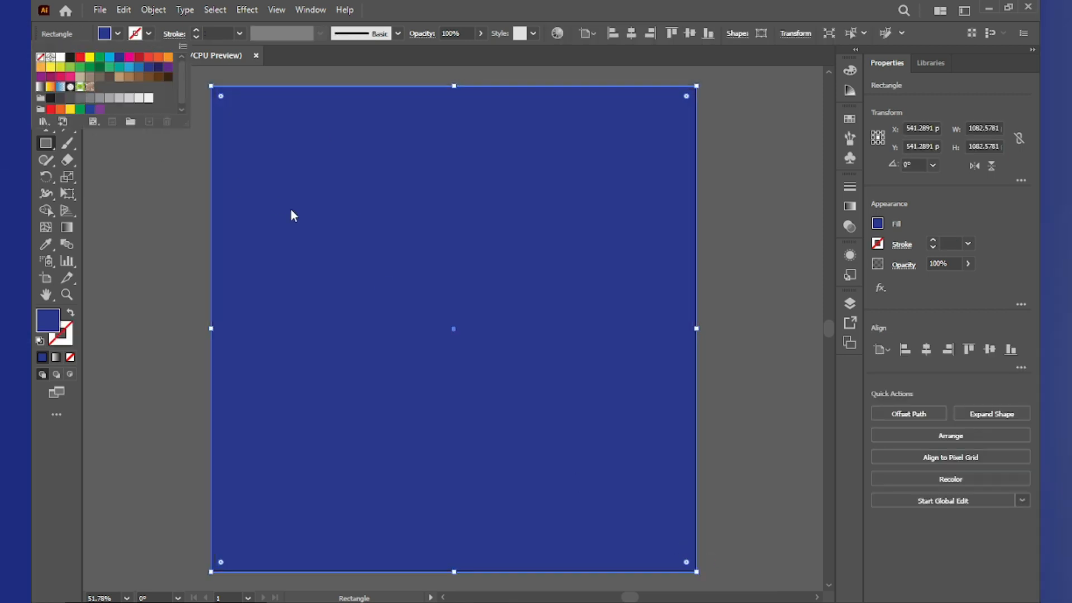
click(148, 214)
- Send the artboard-sized rectangle to the back, behind the logo
click(46, 75)
right_click(309, 191)
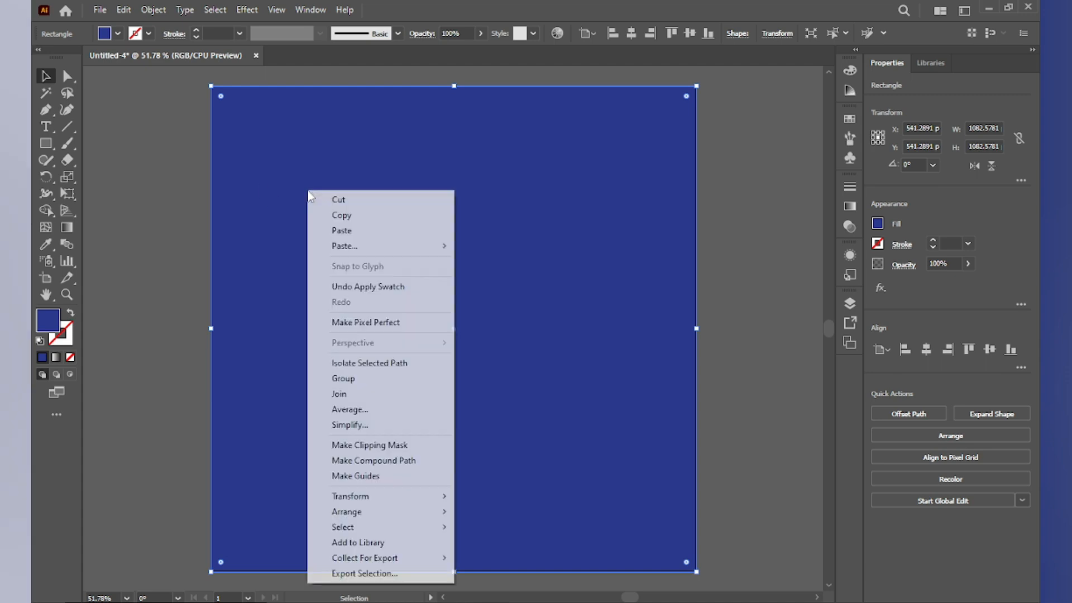
mouse_move(375, 512)
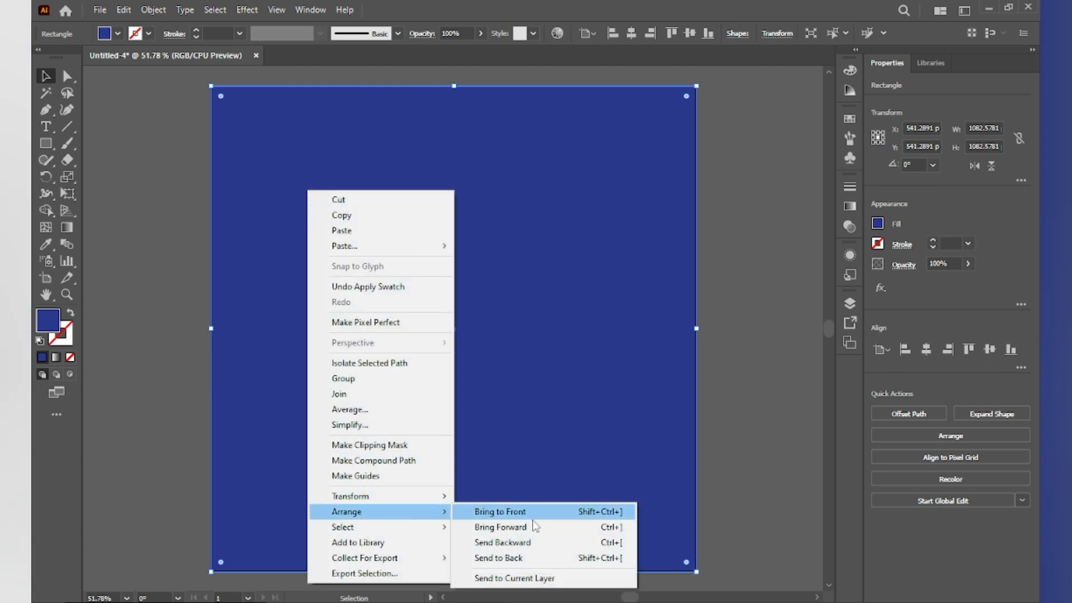
click(525, 558)
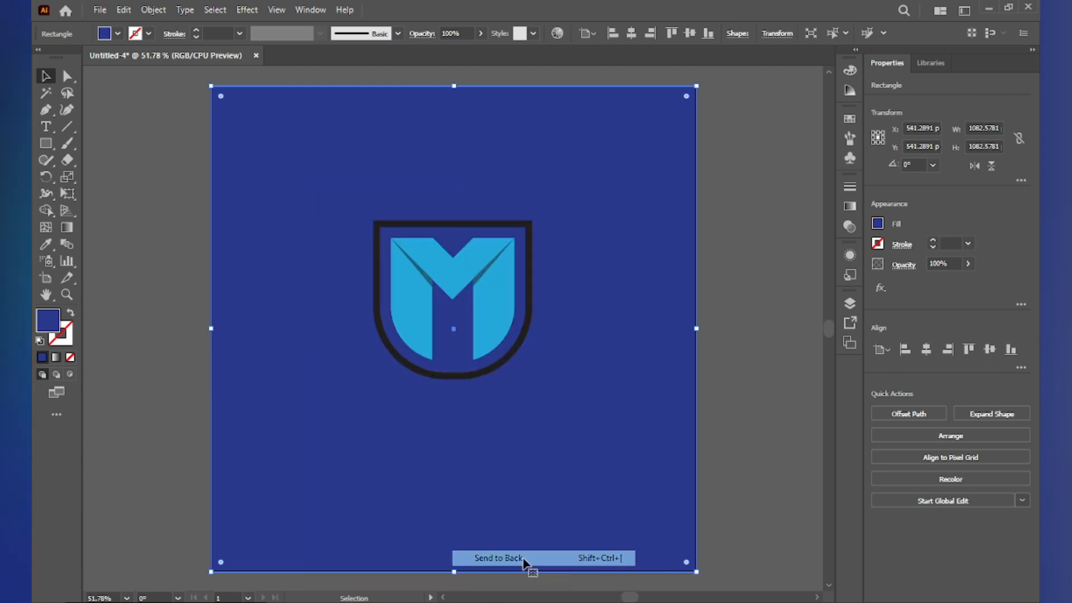
- Fill the background rectangle with the same light blue as the letter M and deselect it
click(114, 35)
click(129, 68)
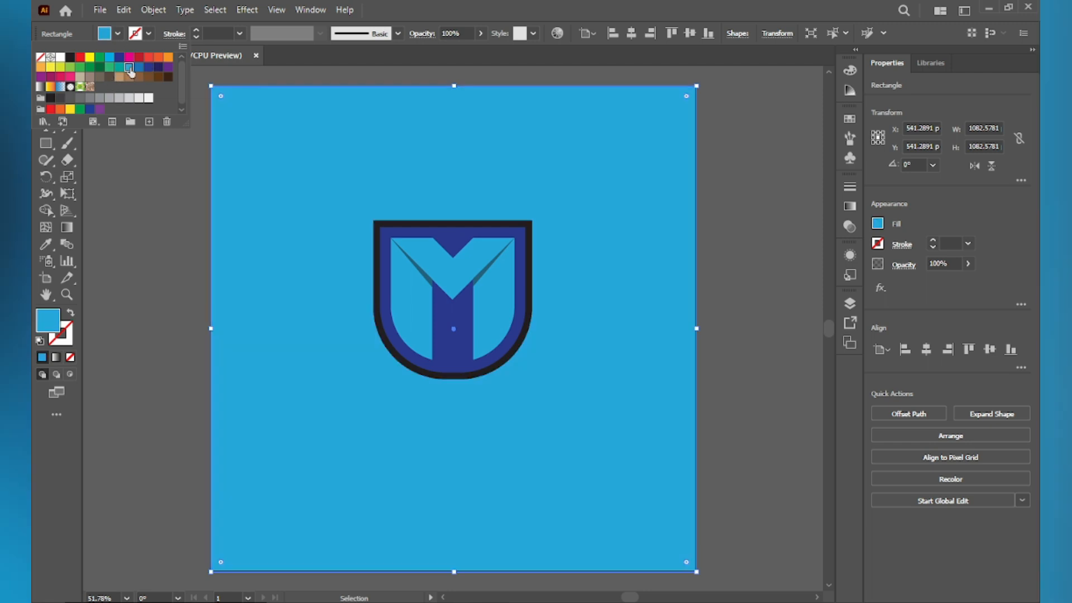
click(118, 67)
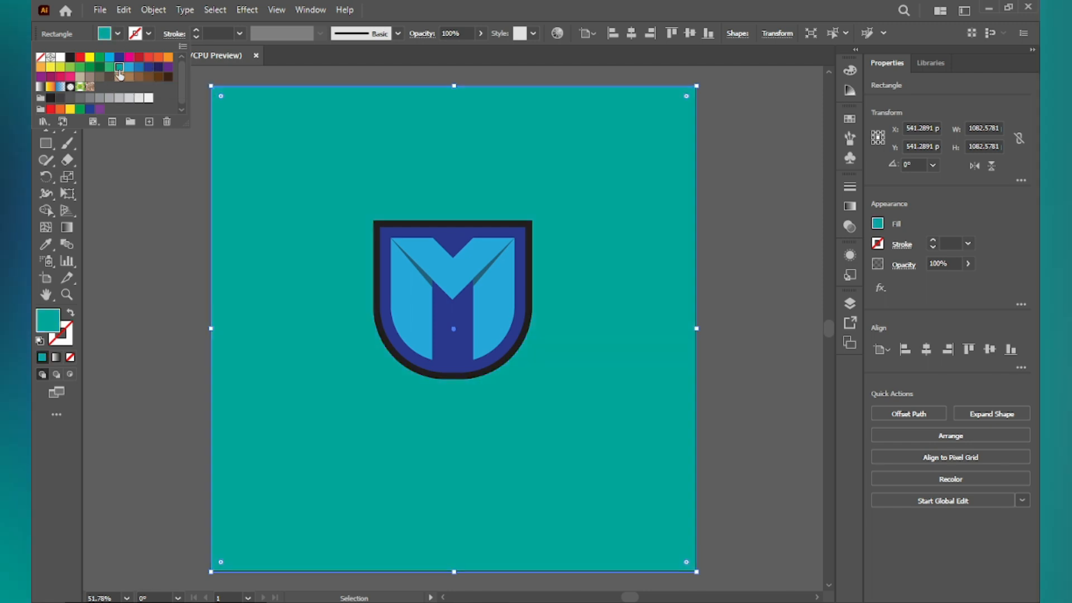
click(127, 68)
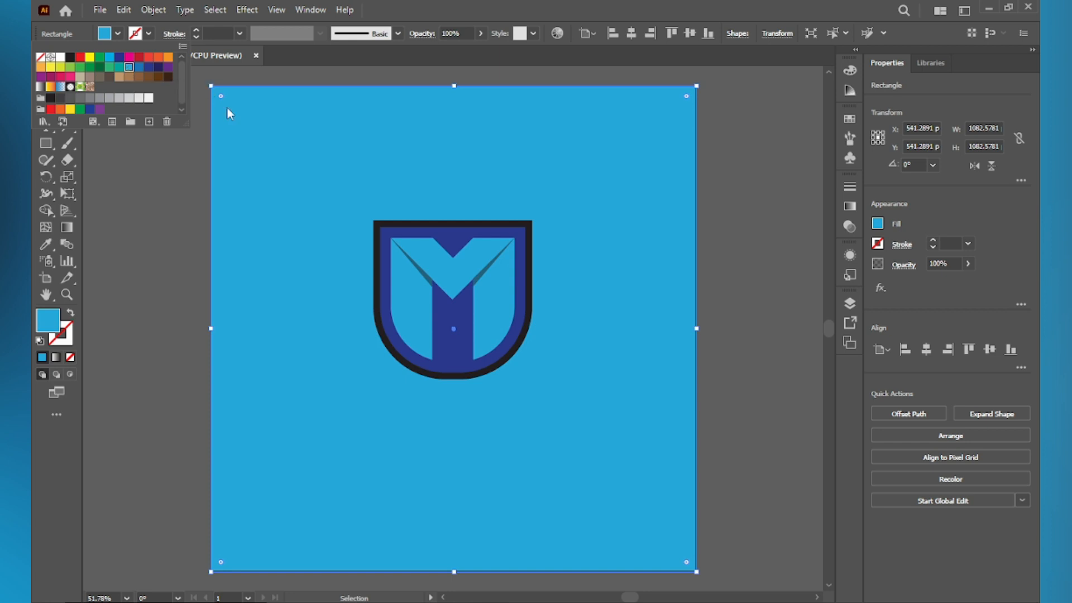
click(735, 311)
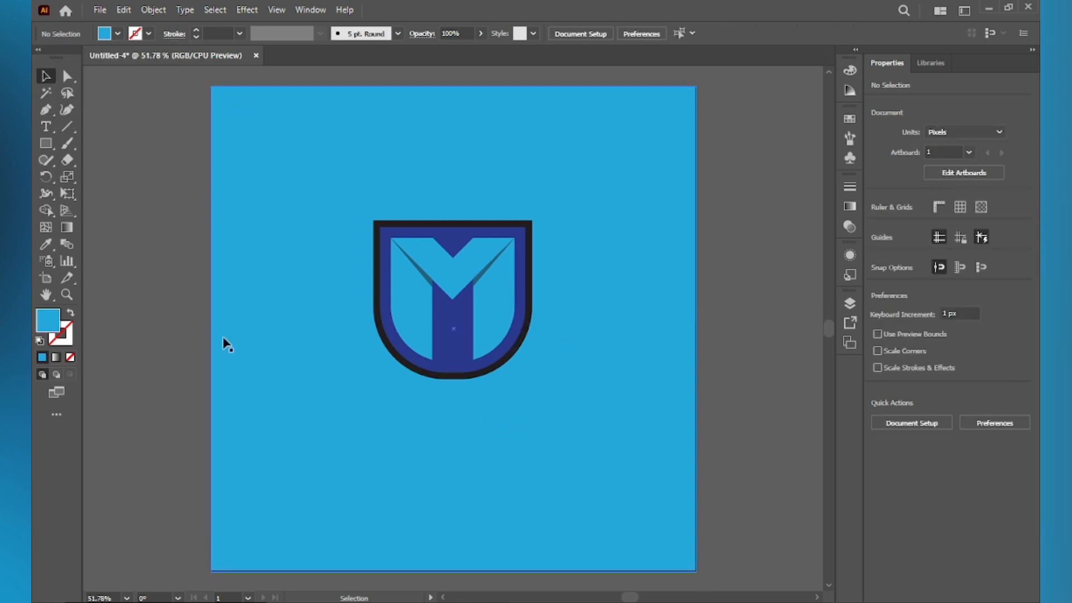
- Place a line of placeholder text just below the shield and enlarge it to 38 pt
click(47, 125)
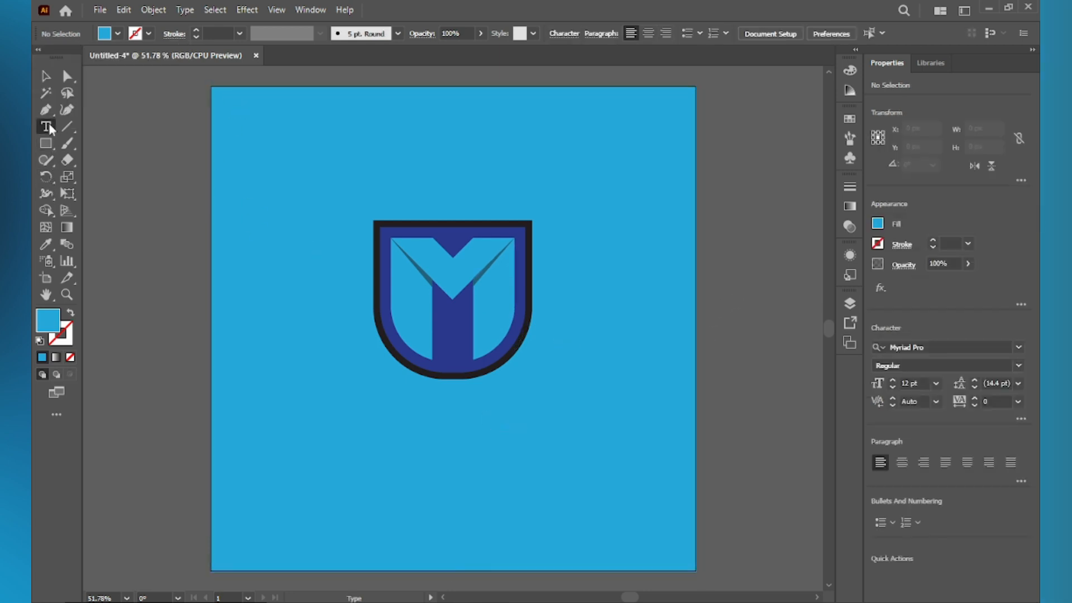
click(382, 394)
key(ctrl+shift+period)
key(ctrl+shift+period)
key(ctrl+shift+period)
key(ctrl+shift+period)
key(ctrl+shift+period)
key(ctrl+shift+period)
key(ctrl+shift+period)
key(ctrl+shift+period)
key(ctrl+shift+period)
key(ctrl+shift+period)
key(ctrl+shift+period)
key(ctrl+shift+period)
key(ctrl+shift+period)
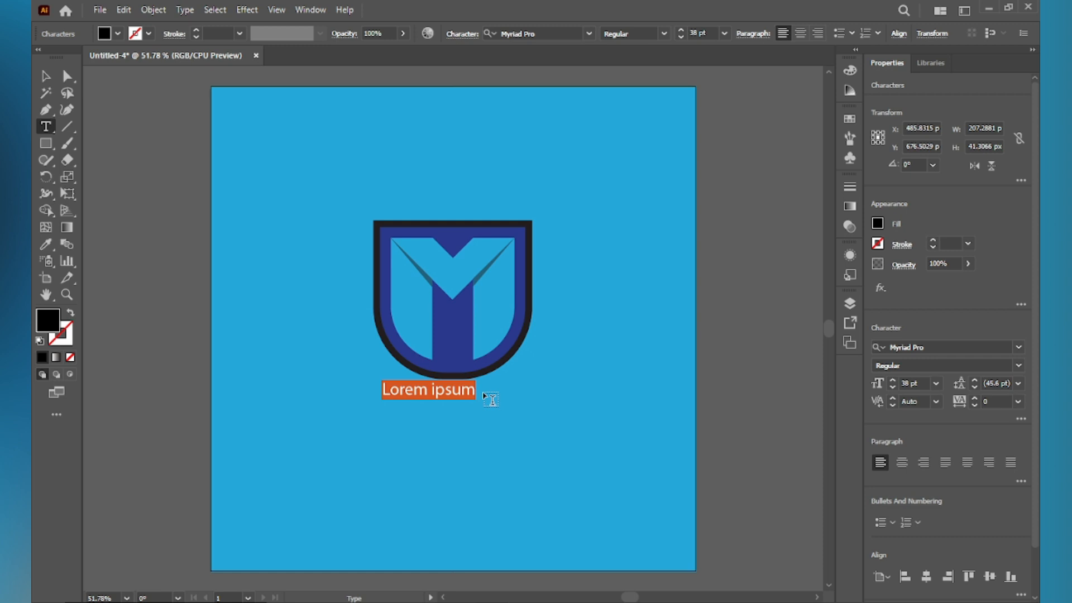
- Change the placeholder text's font to Microsoft Sans Serif
click(570, 33)
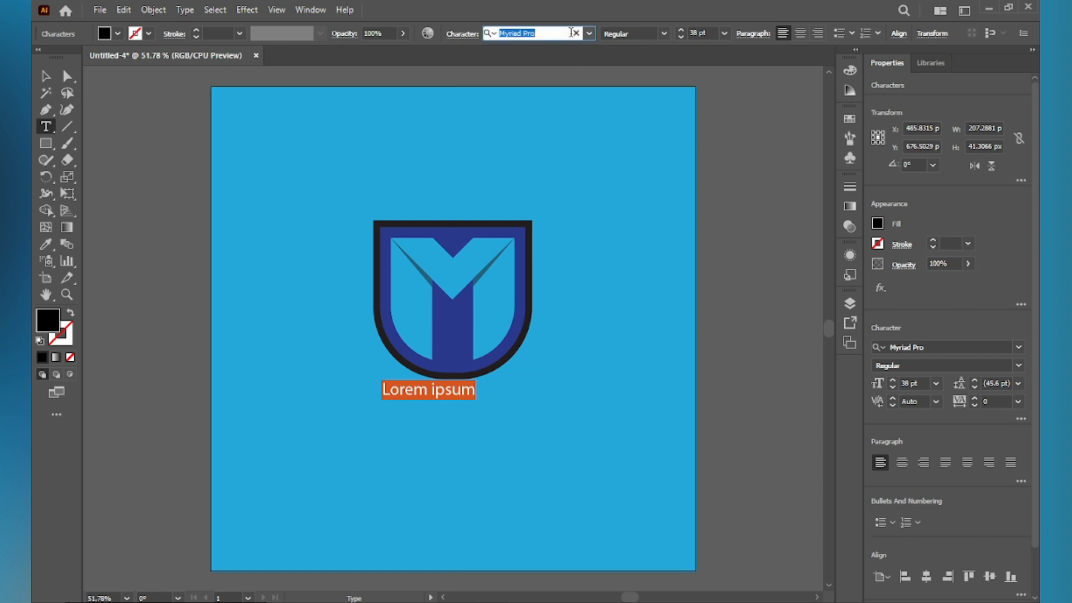
text(san se)
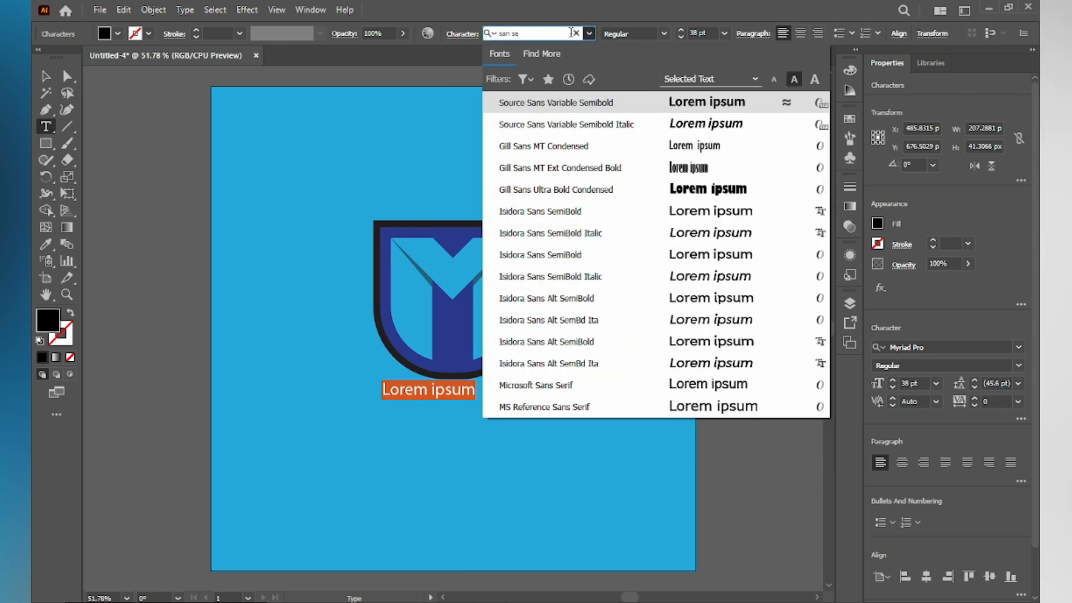
text(ri)
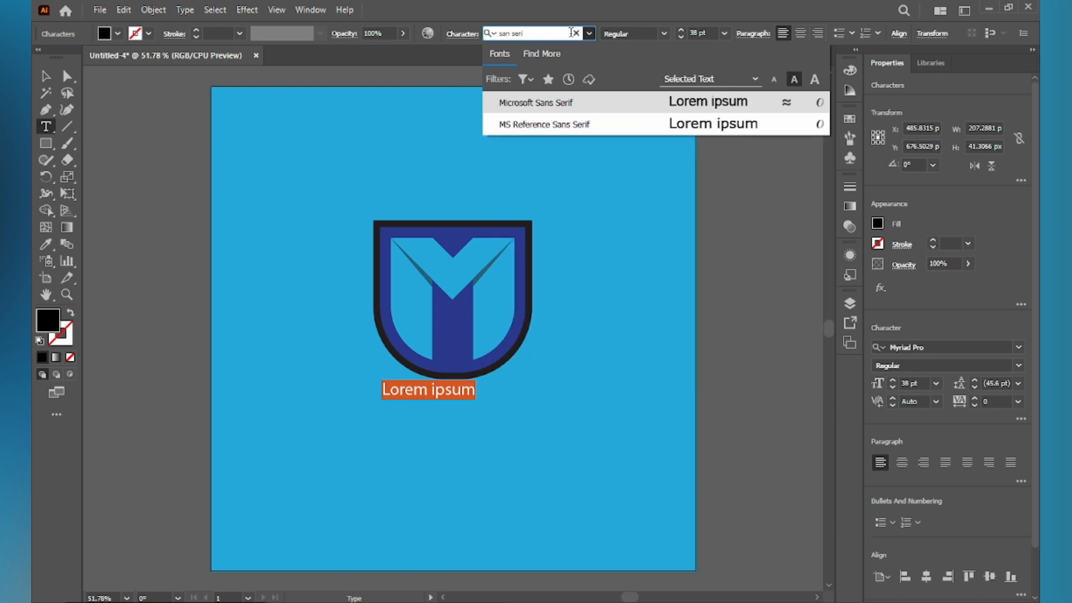
click(658, 105)
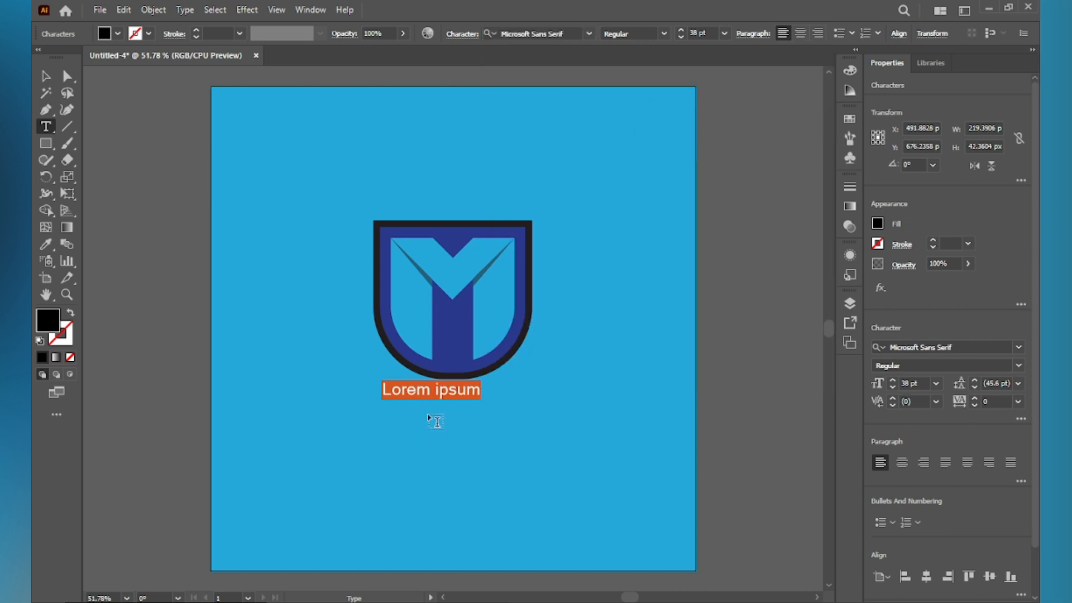
- Replace the placeholder text with YOUR BRAND and finish editing it
text(Y)
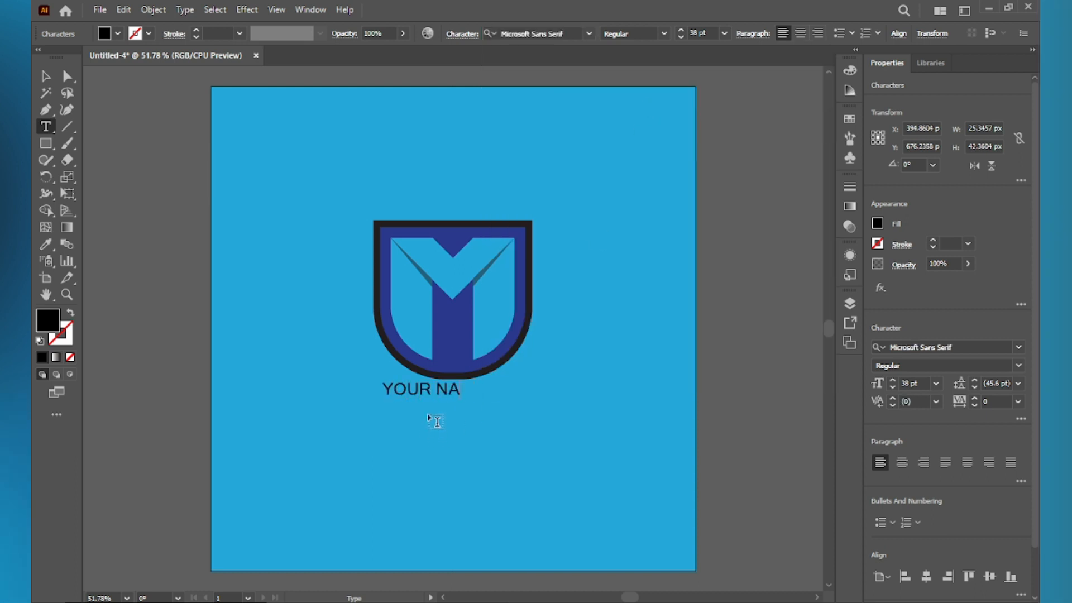
text(OUR BRAND)
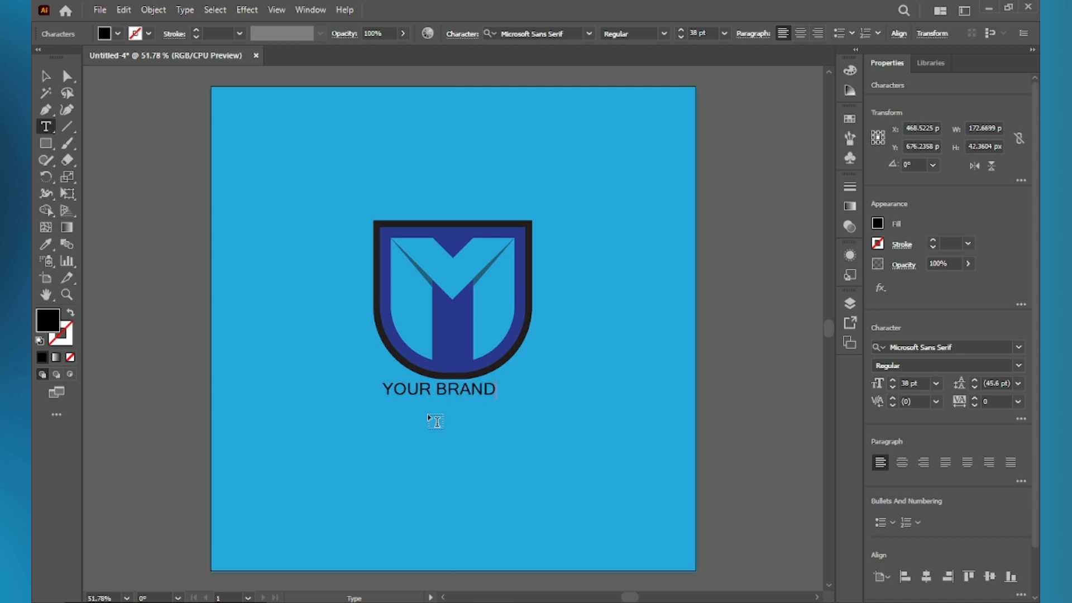
click(46, 76)
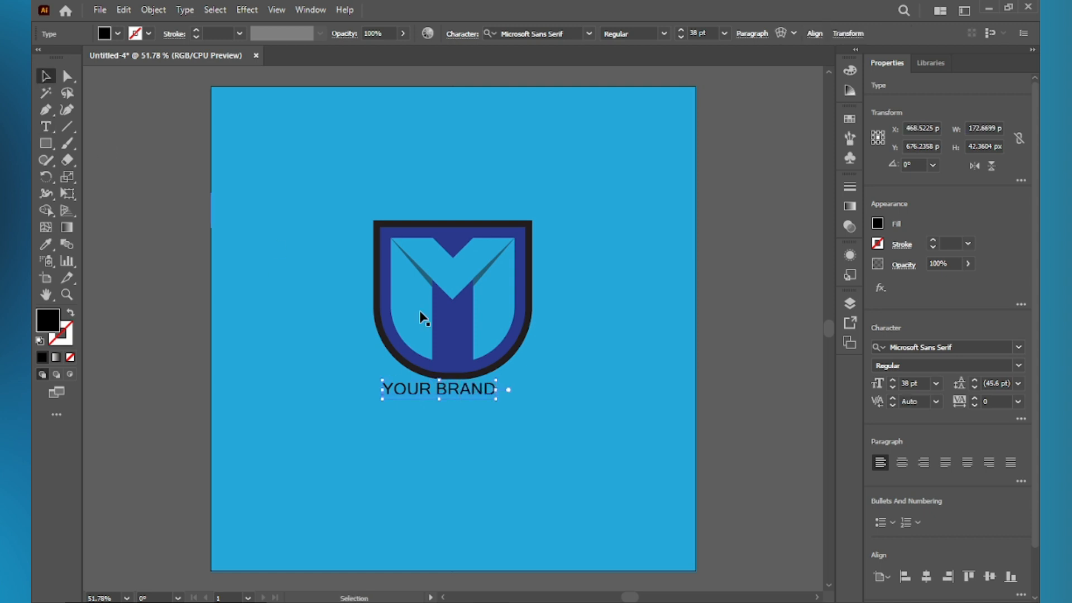
- Scale the YOUR BRAND text up to about 53 pt, matching the shield's width, and centre it horizontally on the artboard
drag(503, 407, 506, 408)
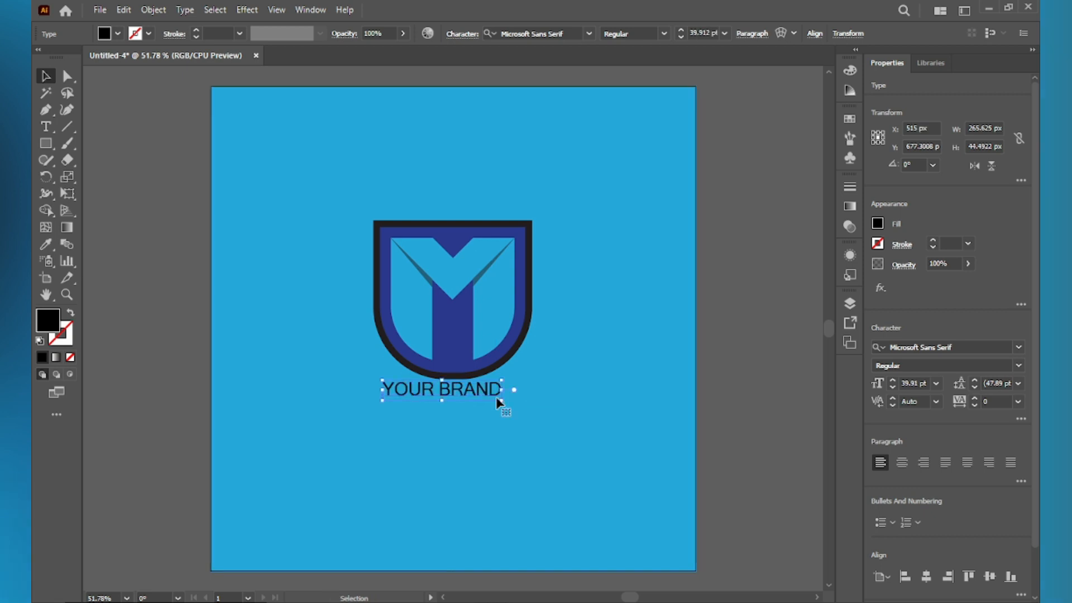
double_click(495, 393)
key(ctrl+a)
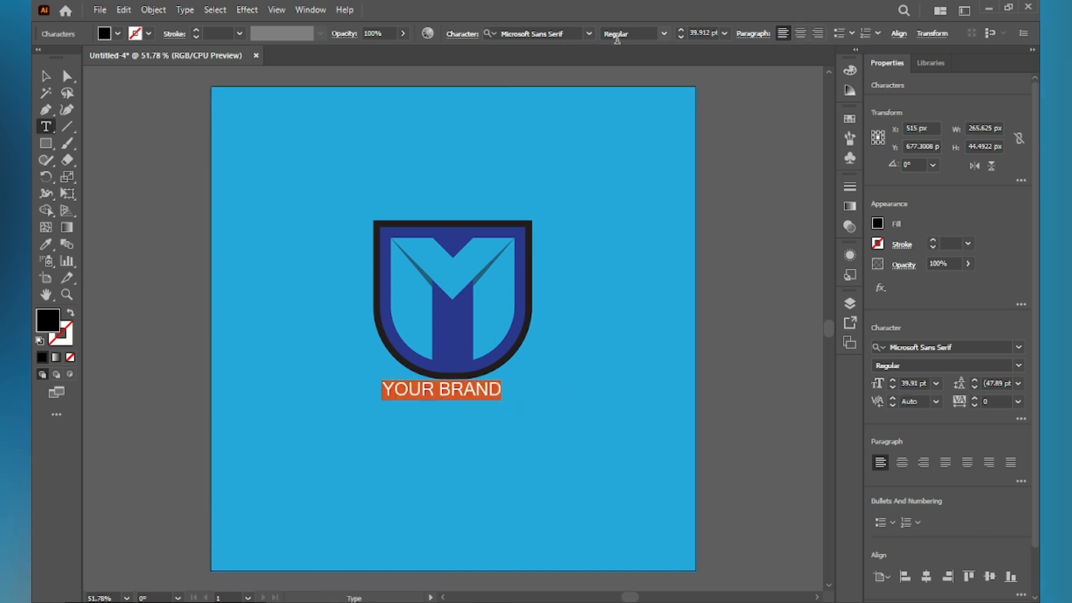
click(46, 75)
drag(504, 401, 541, 417)
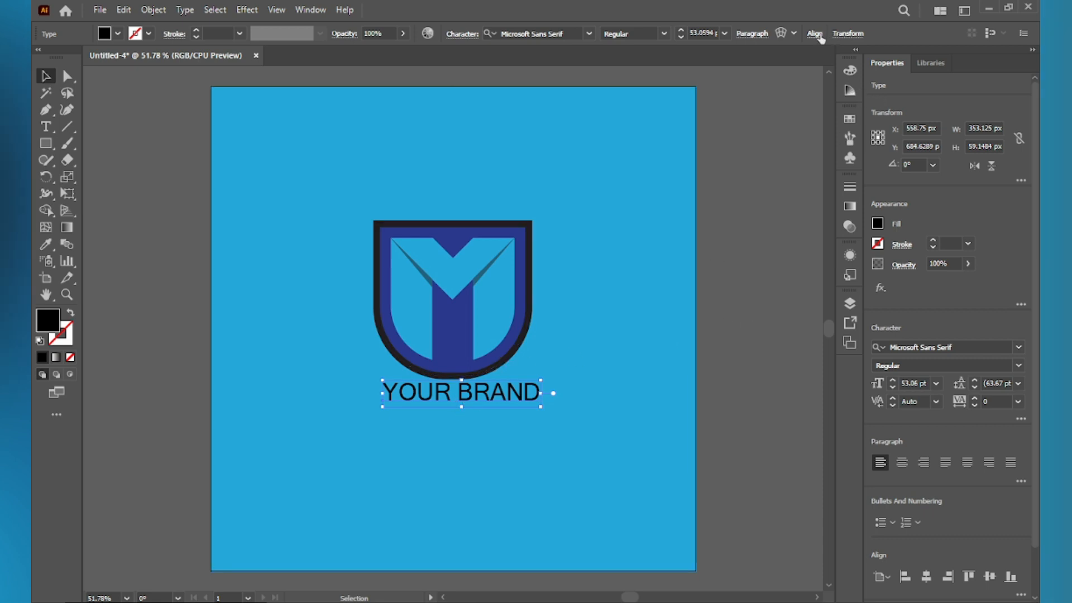
click(815, 34)
click(691, 73)
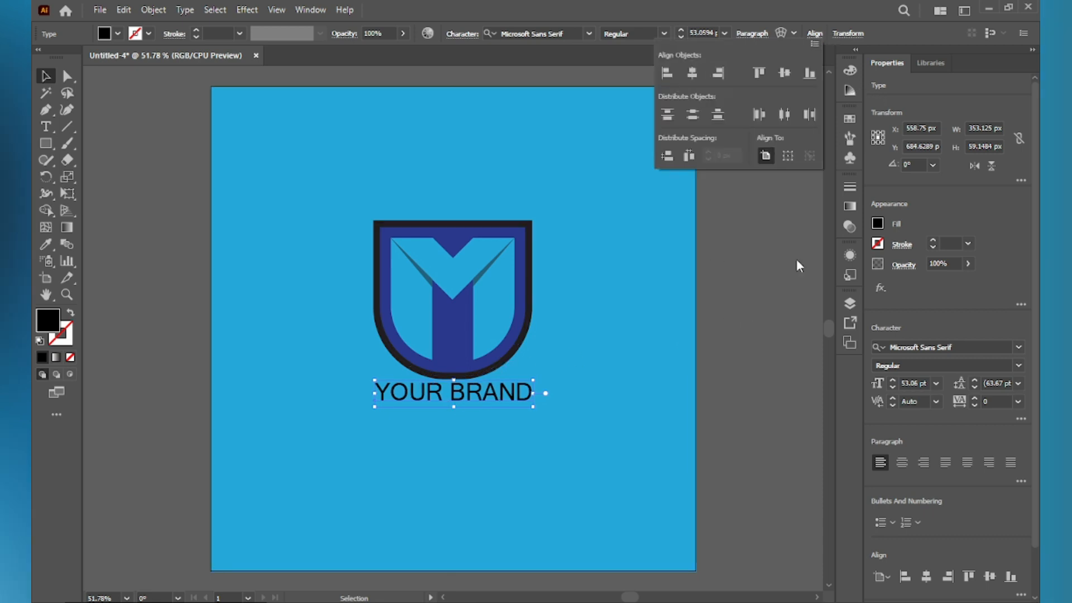
- Duplicate the YOUR BRAND text just below itself and change the copy to read Since 1986
drag(455, 396, 459, 420)
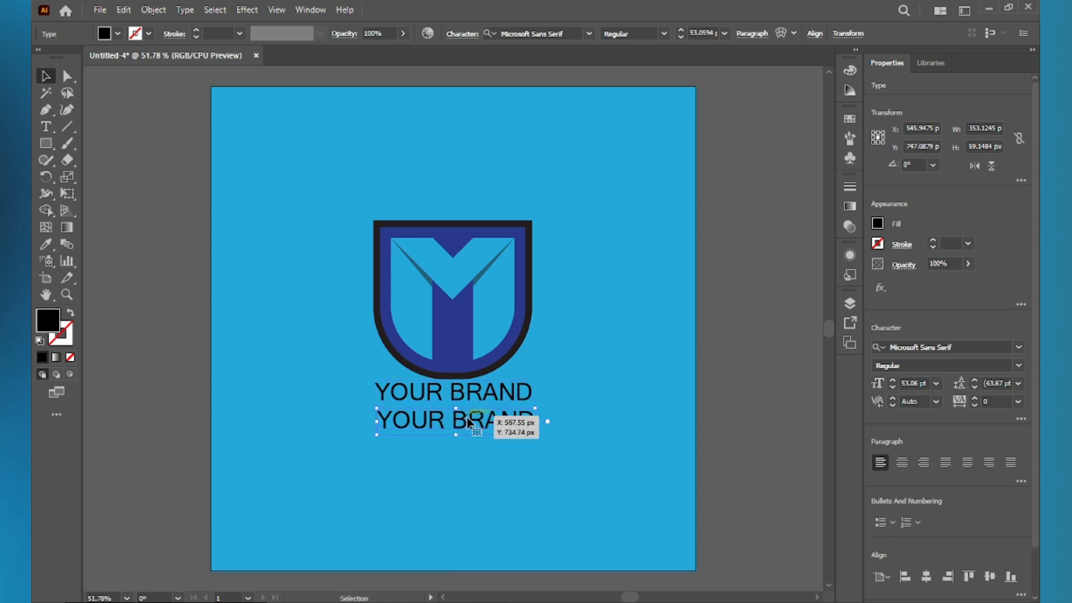
triple_click(469, 419)
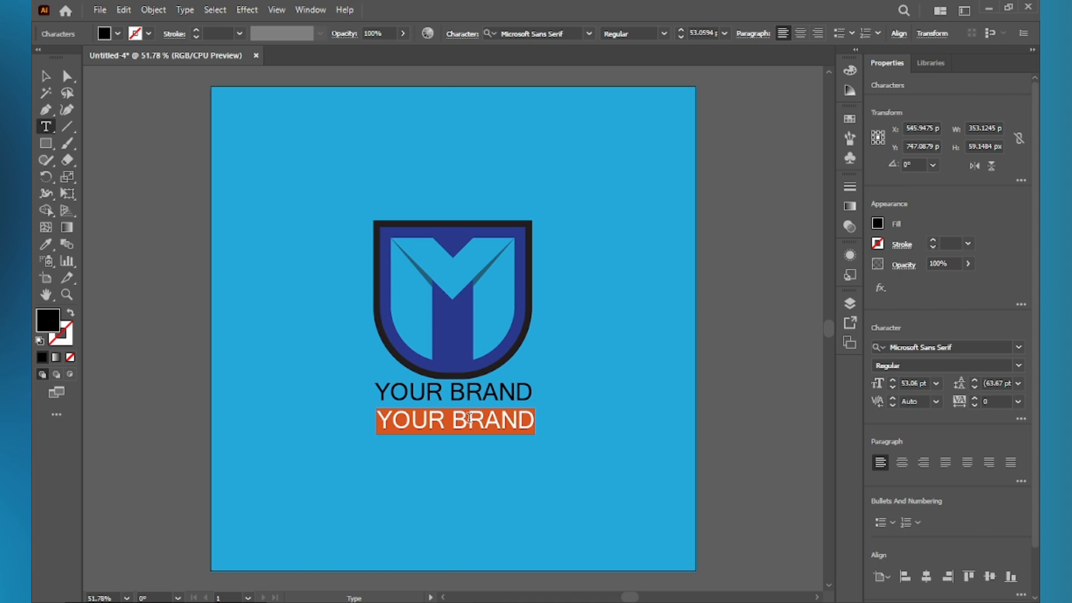
text(yO)
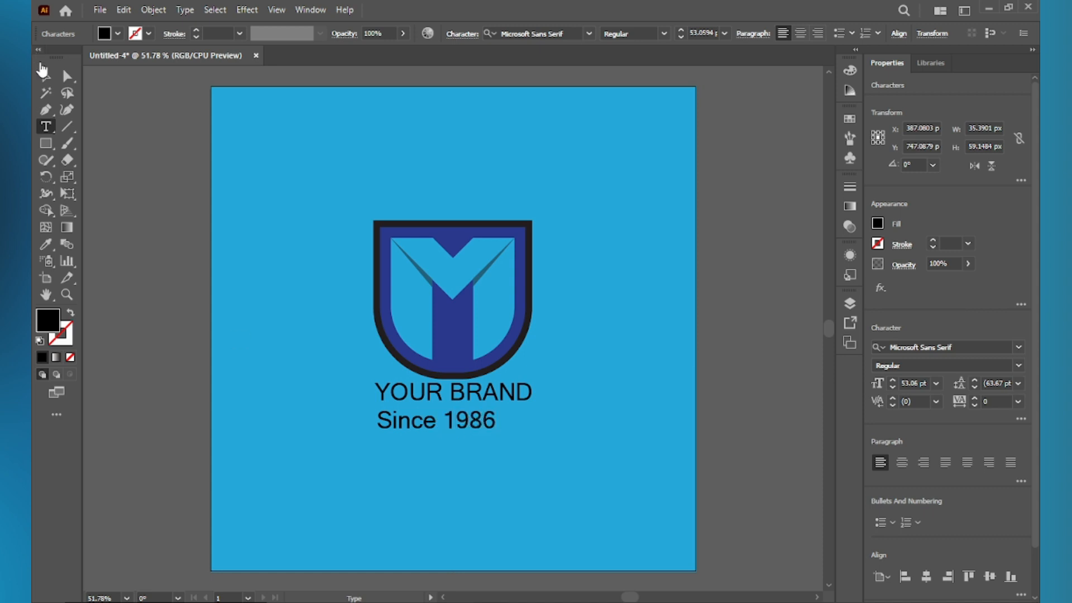
key(Escape)
- Shrink the Since 1986 text to about 35 pt, centre it horizontally under YOUR BRAND, and deselect it
drag(497, 436, 462, 417)
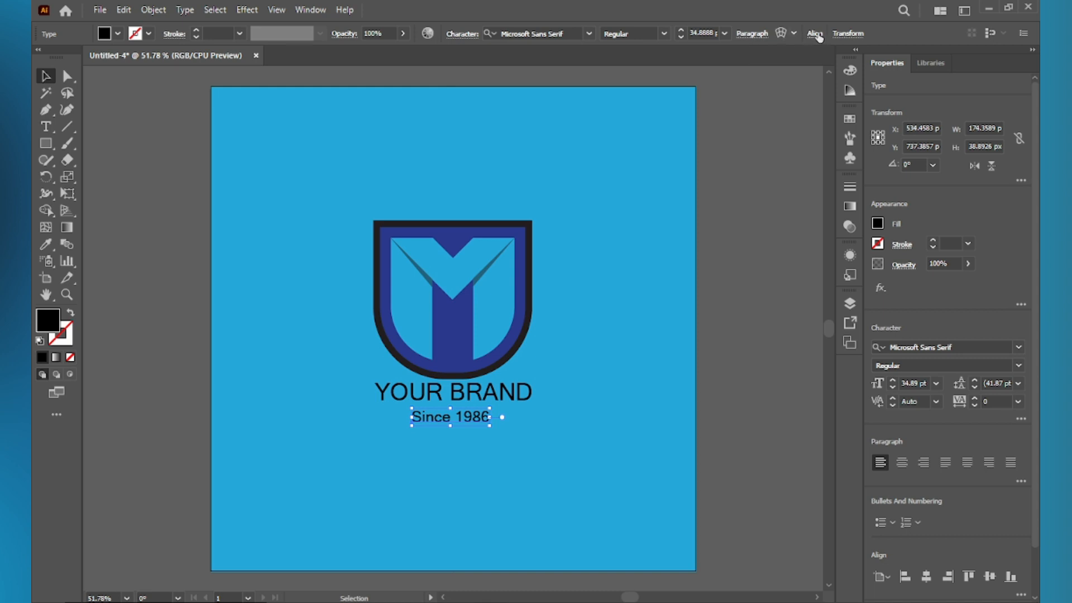
click(815, 34)
click(694, 74)
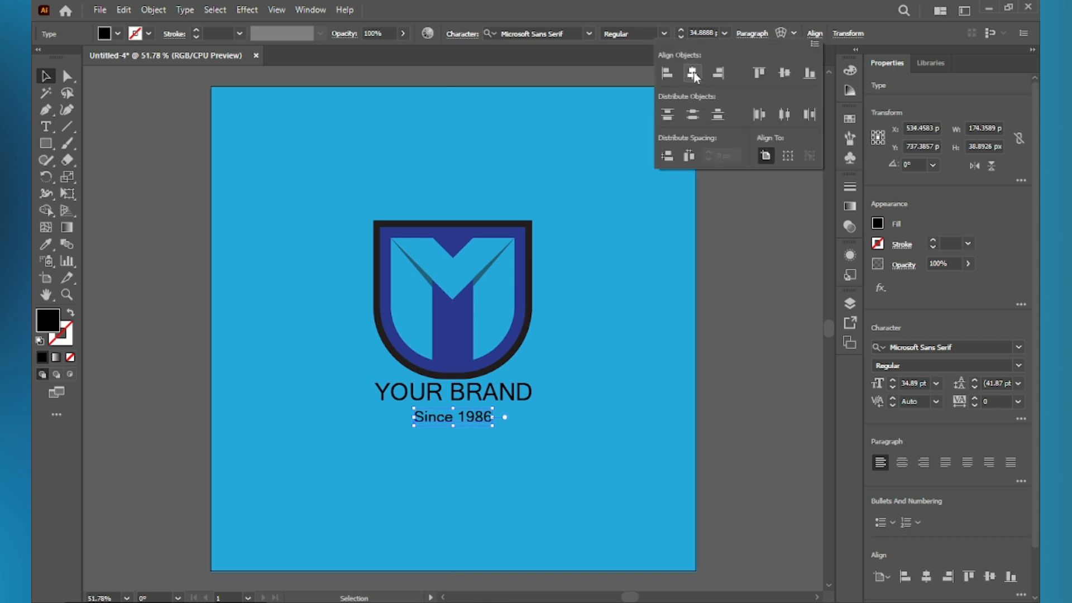
click(764, 356)
click(547, 438)
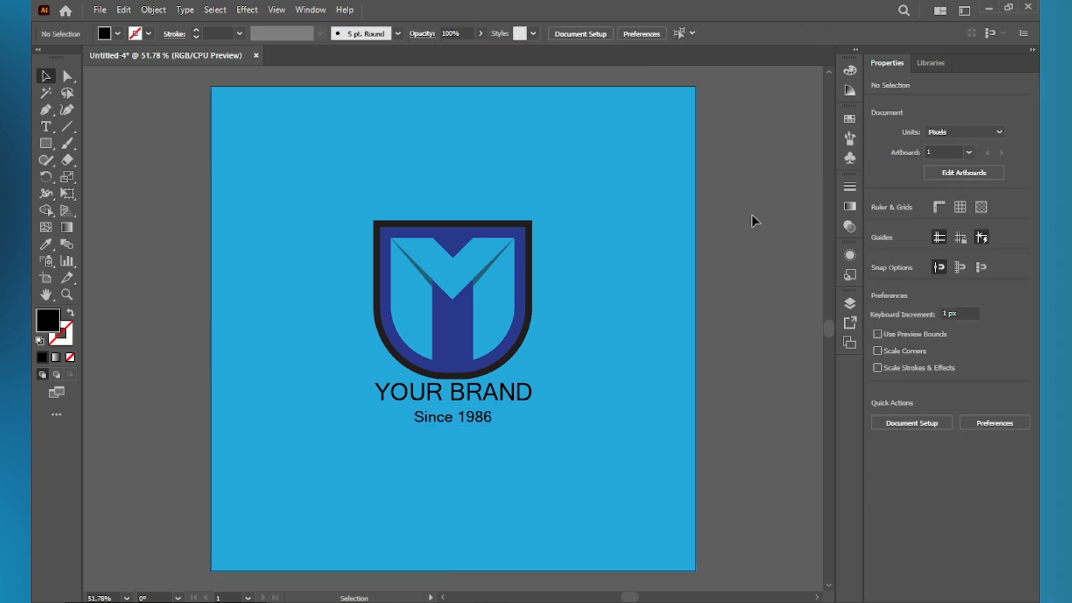